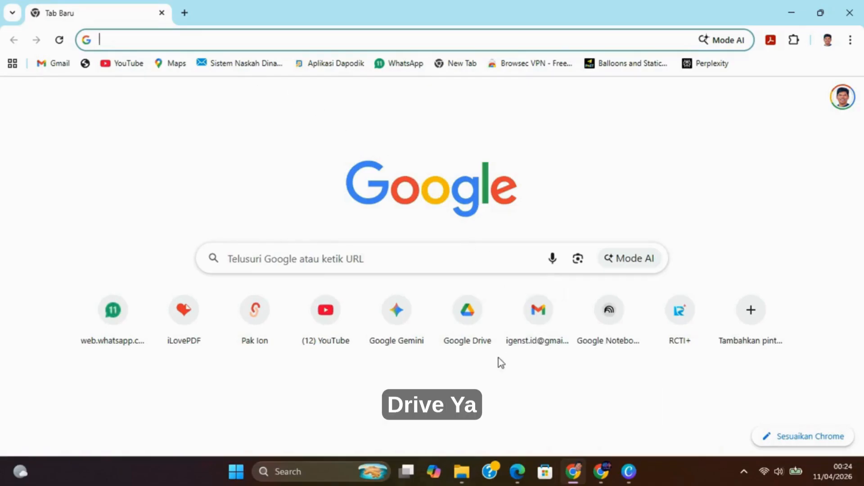
# Open Google Drive and create a new folder named "Belajar AI"
pyautogui.click(465, 314)
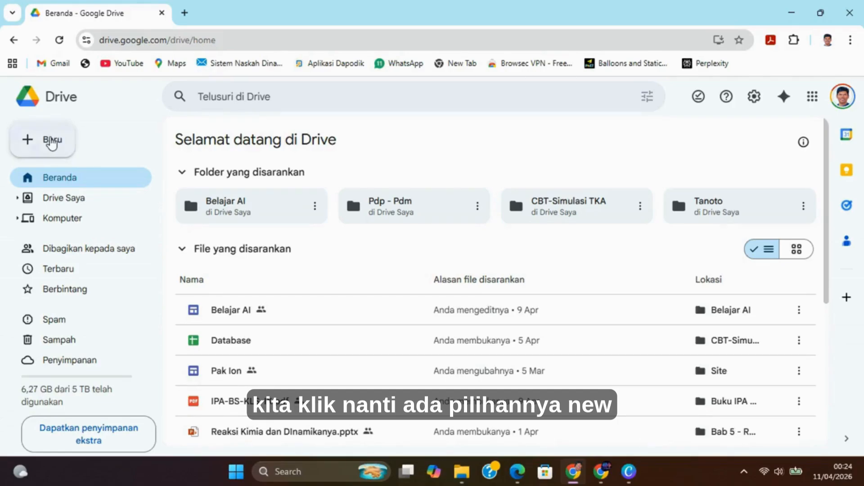
pyautogui.click(52, 142)
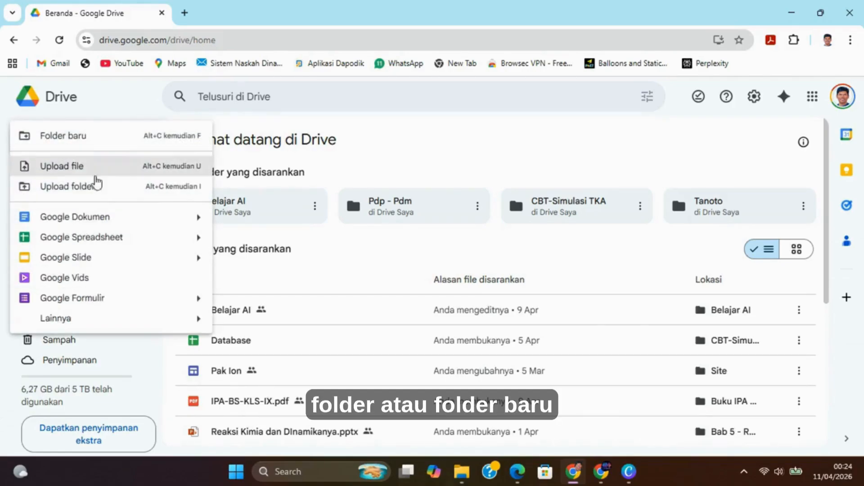
pyautogui.click(67, 138)
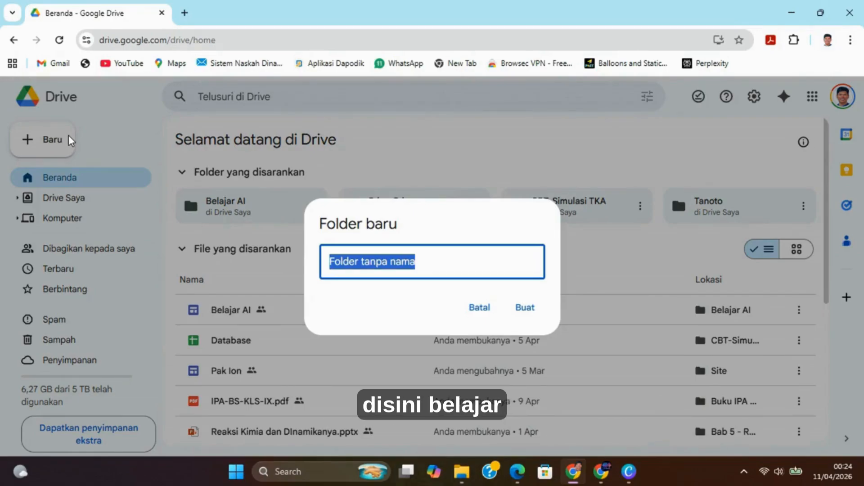
pyautogui.write('Belaja')
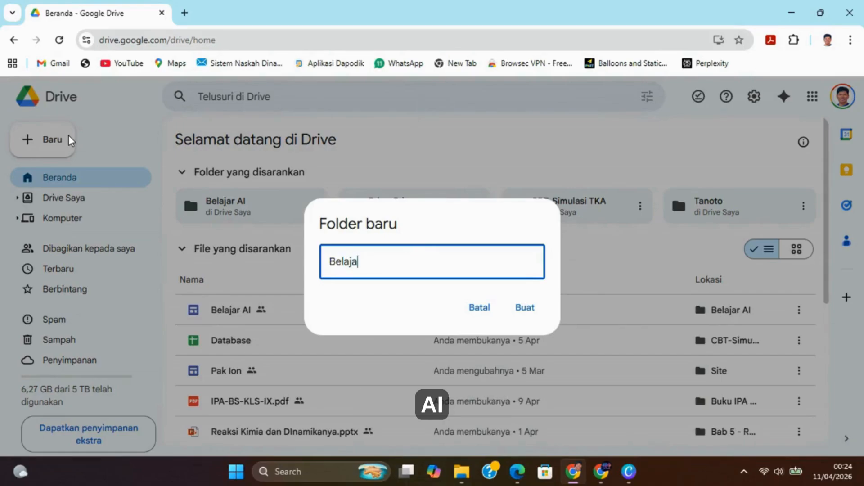
pyautogui.write('r A')
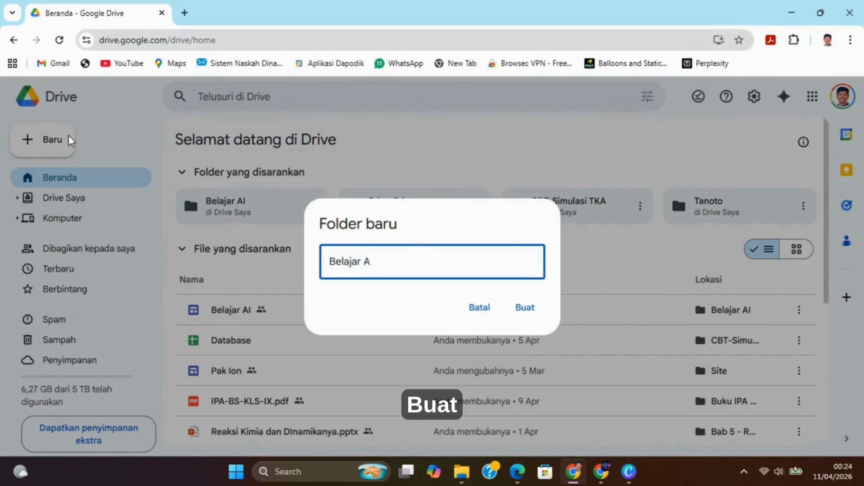
pyautogui.write('I')
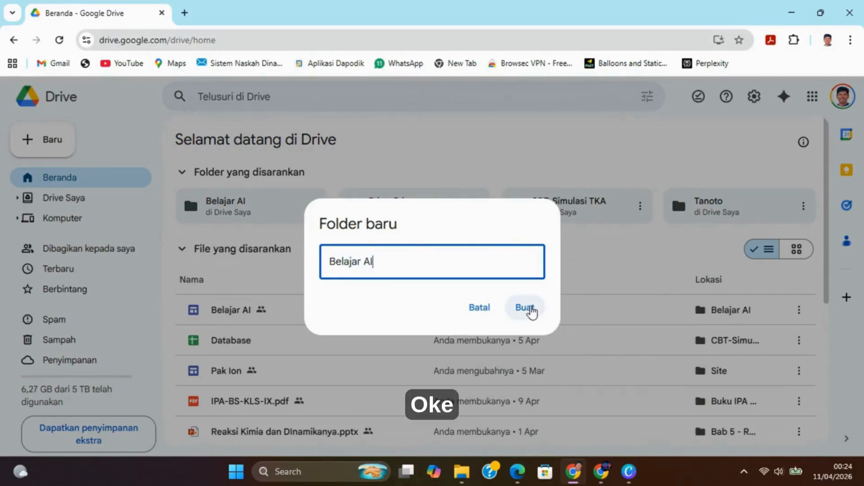
pyautogui.click(532, 310)
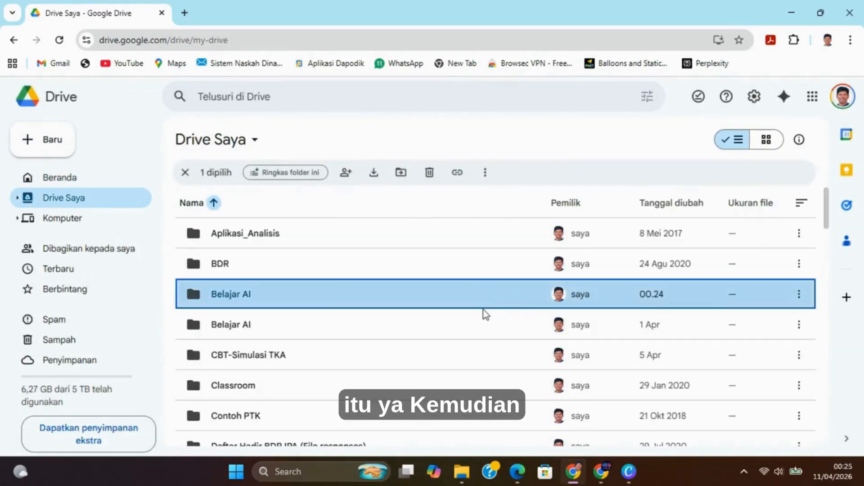
# Move the older Belajar AI folder dated 1 Apr to the trash and open the newly created Belajar AI folder
pyautogui.click(798, 325)
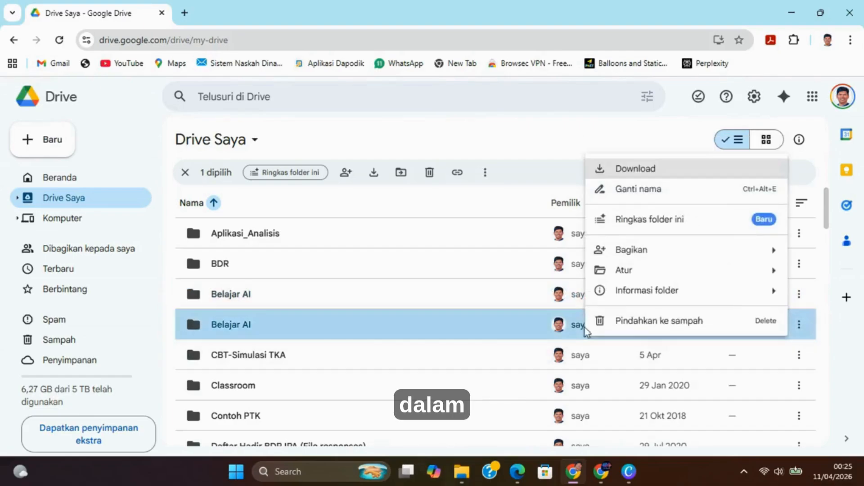
pyautogui.click(687, 322)
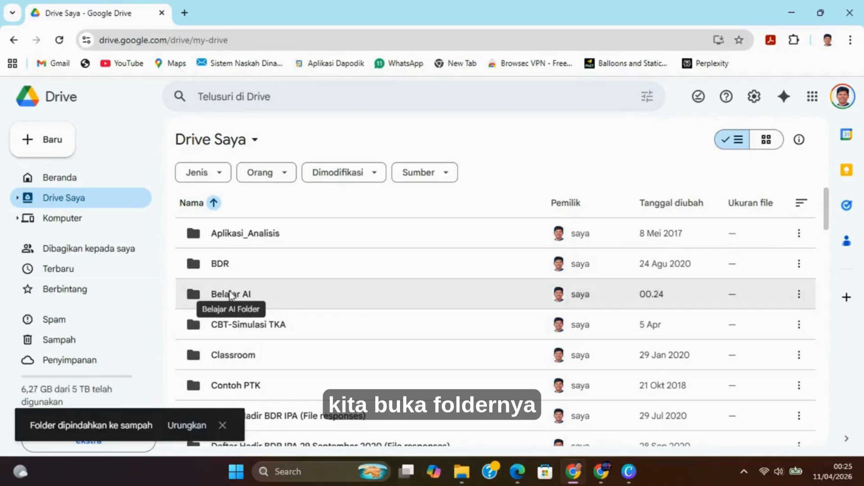
pyautogui.doubleClick(230, 295)
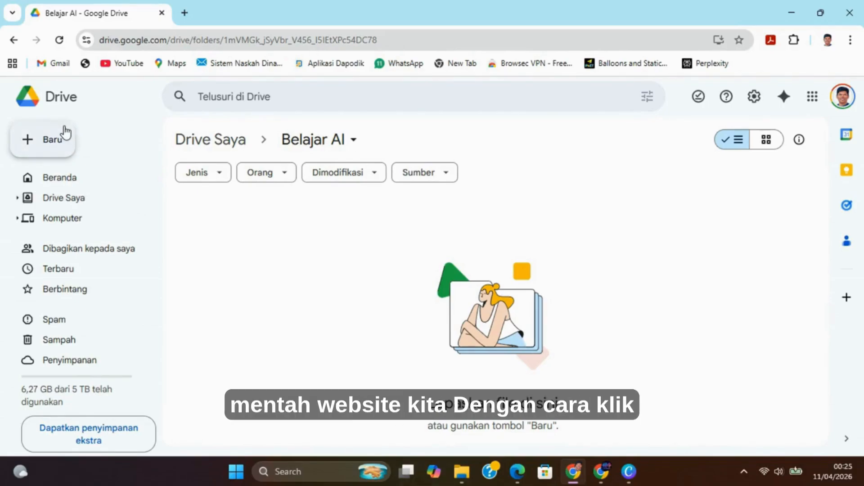
# Create a new Google Sites site inside the Belajar AI folder
pyautogui.click(37, 146)
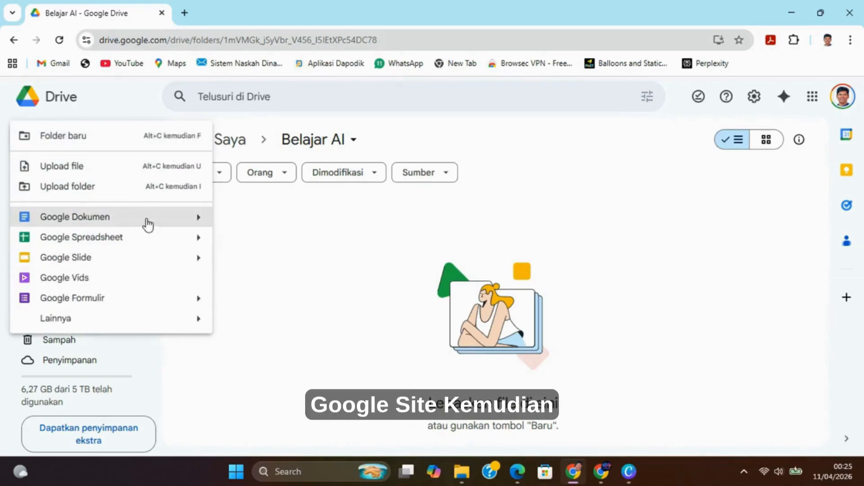
pyautogui.moveTo(191, 325)
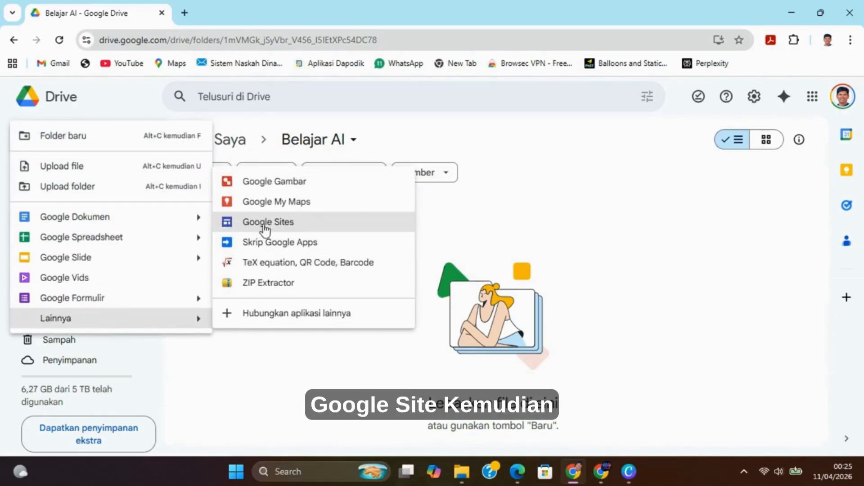
pyautogui.click(283, 227)
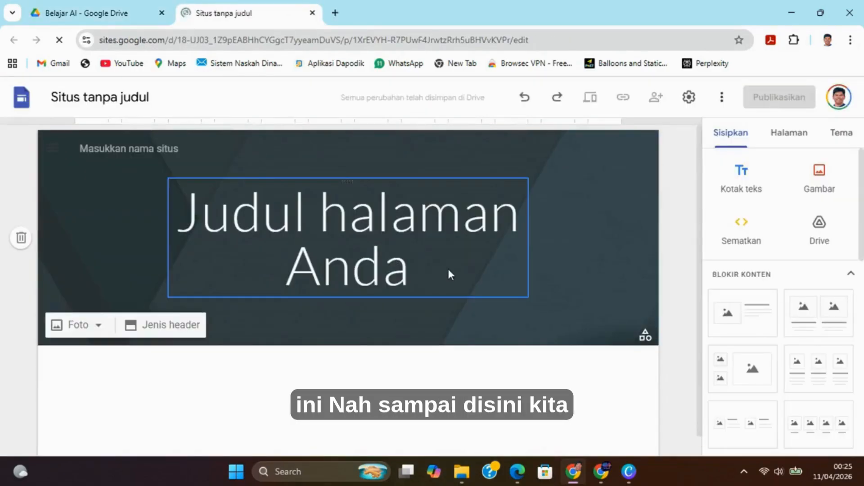
# Look through the site editor's page options and available themes, and return to the insertable content options
pyautogui.click(448, 268)
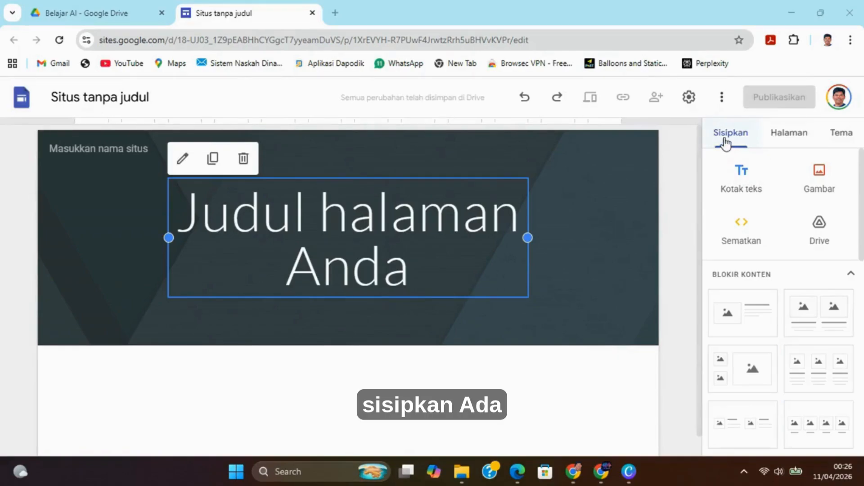
pyautogui.click(792, 139)
pyautogui.click(844, 140)
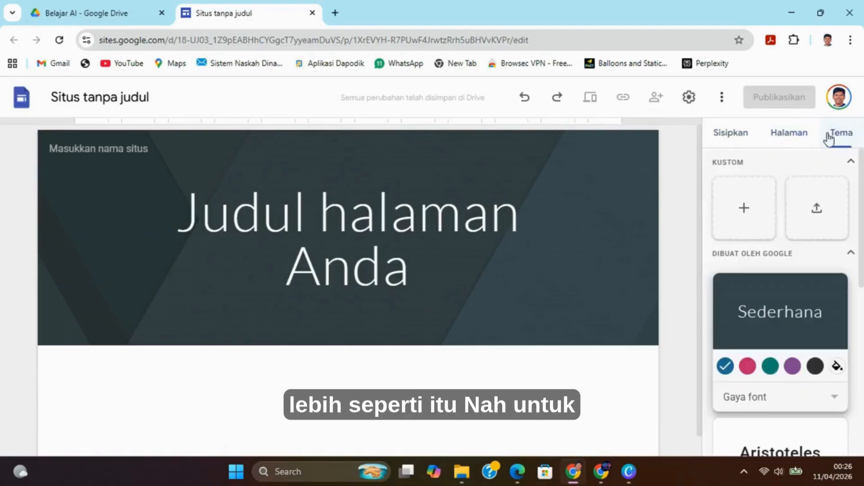
pyautogui.scroll(-9, 726, 283)
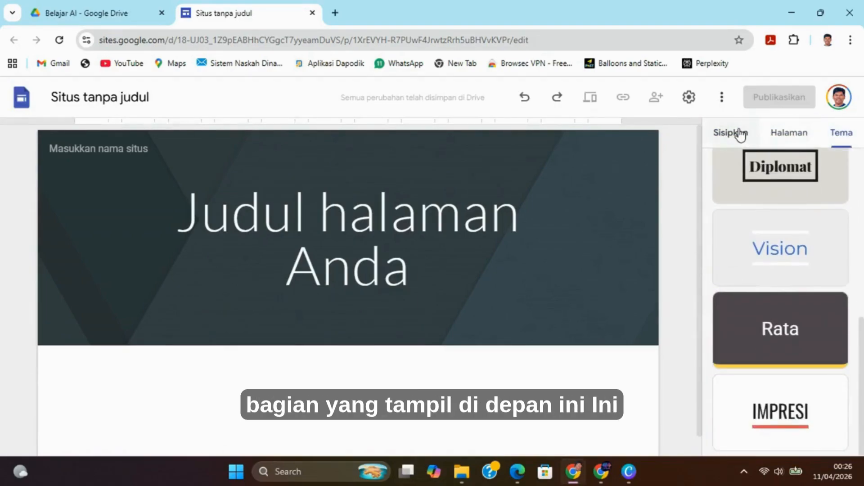
pyautogui.click(740, 134)
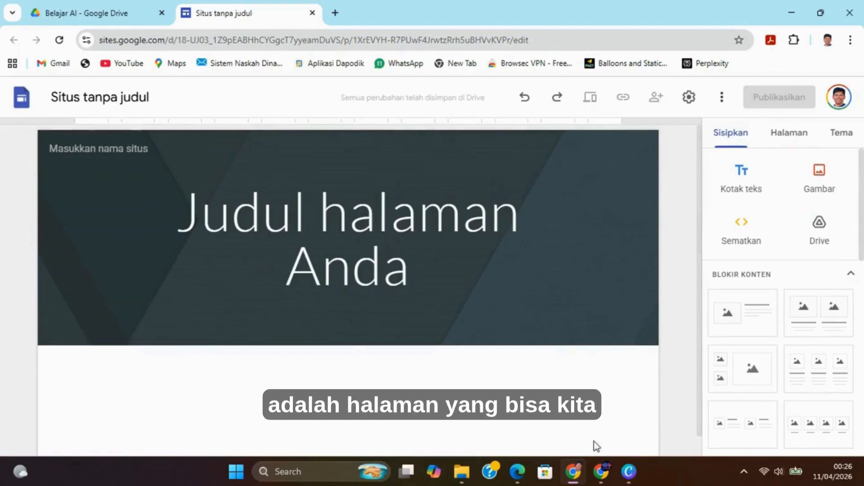
pyautogui.scroll(-1, 309, 445)
pyautogui.scroll(1, 670, 305)
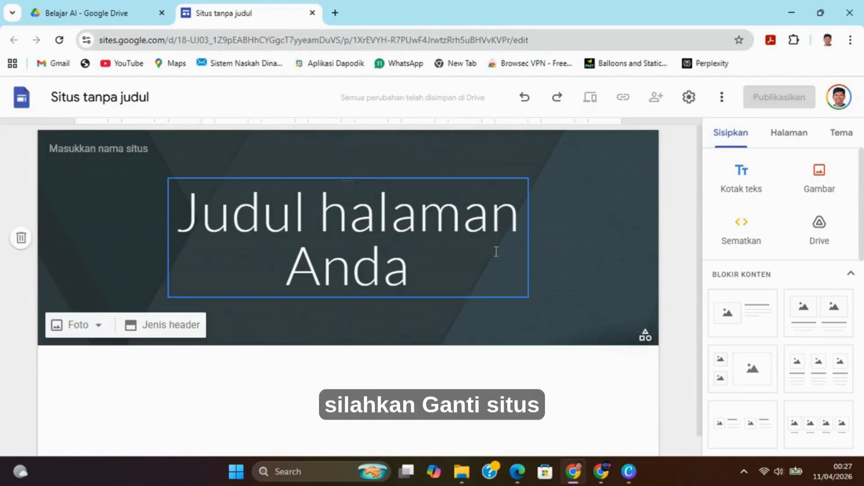
# Rename the untitled site document as "Belajar AI"
pyautogui.click(65, 98)
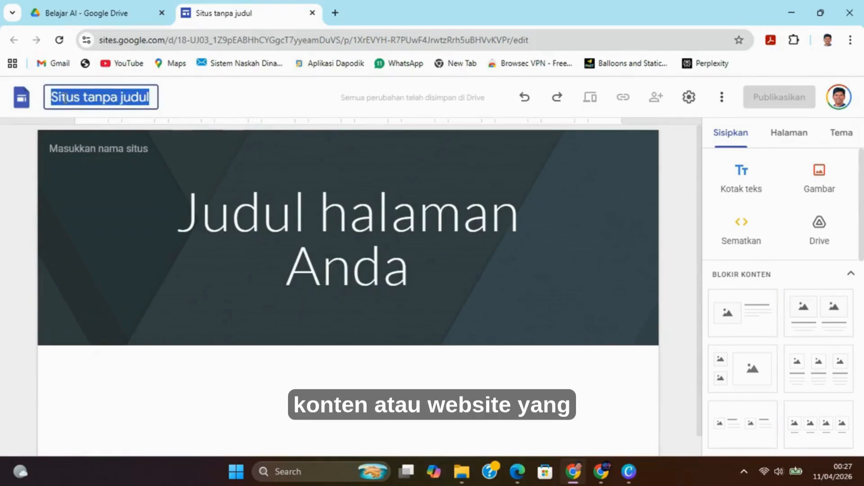
pyautogui.write('Belaja')
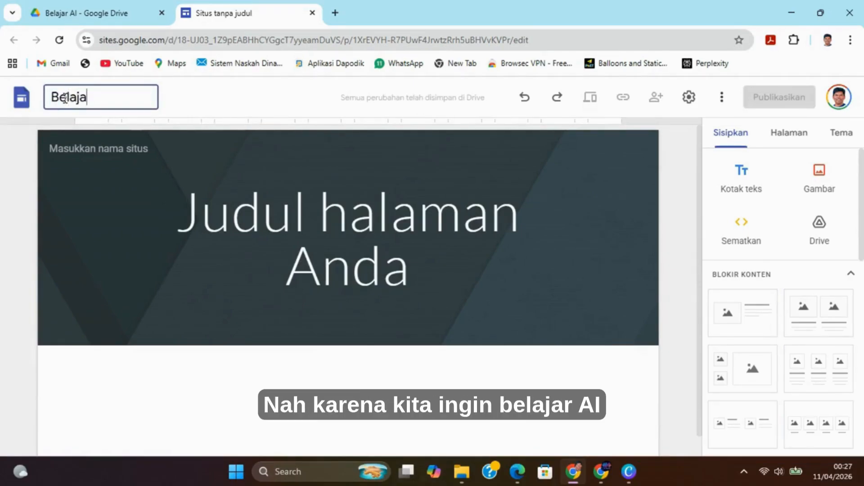
pyautogui.write('r AI')
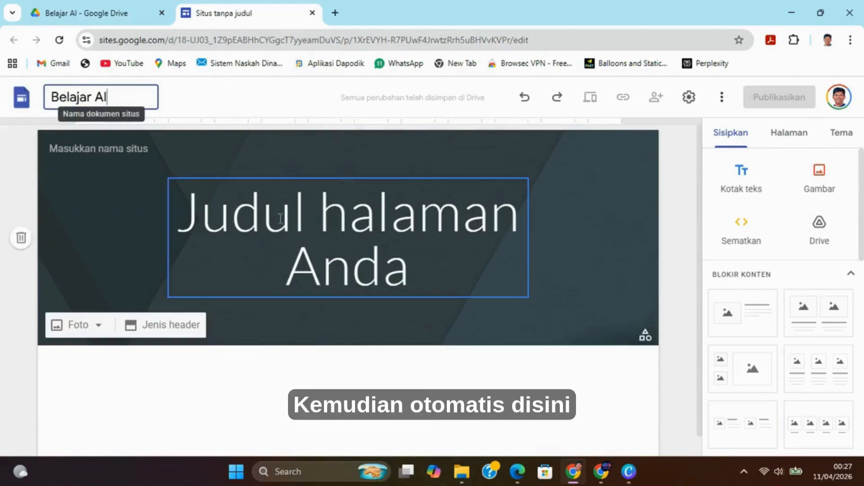
pyautogui.click(233, 93)
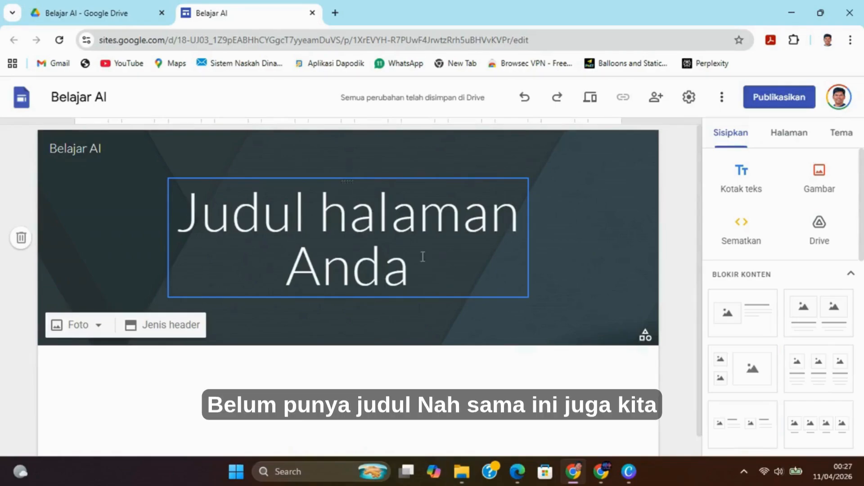
# Replace the placeholder page title in the header with "BELAJAR AI"
pyautogui.click(185, 219)
pyautogui.moveTo(184, 219); pyautogui.dragTo(430, 268)
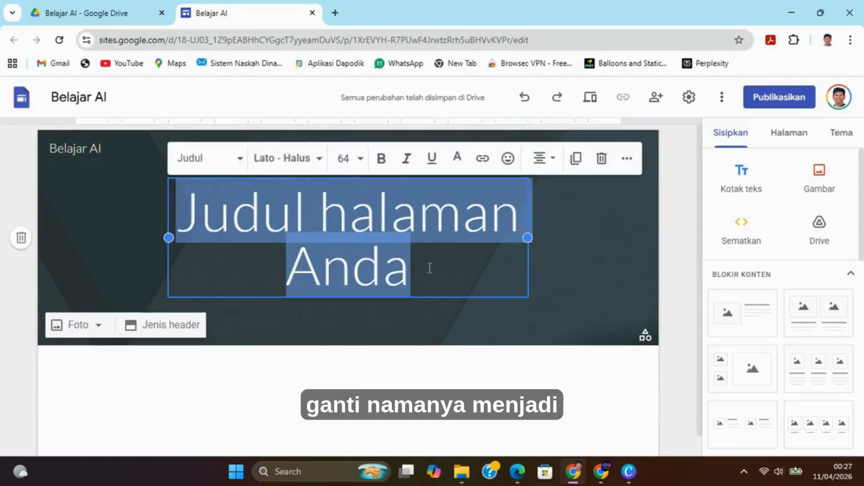
pyautogui.write('BELA')
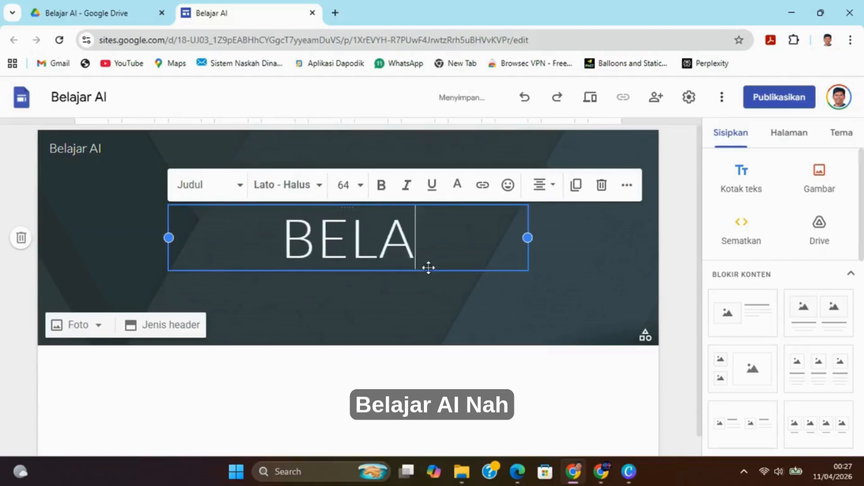
pyautogui.write('JAR AI')
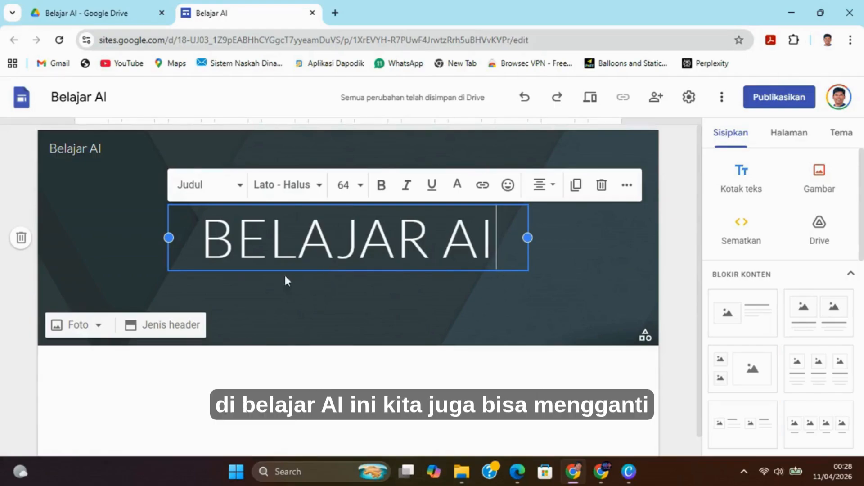
# Change the font of the header's page title to Amatic SC
pyautogui.moveTo(203, 238); pyautogui.dragTo(509, 233)
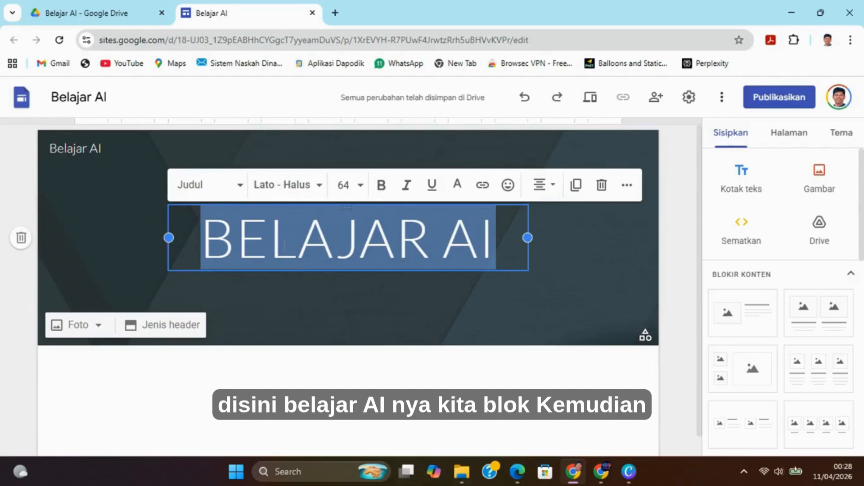
pyautogui.click(295, 192)
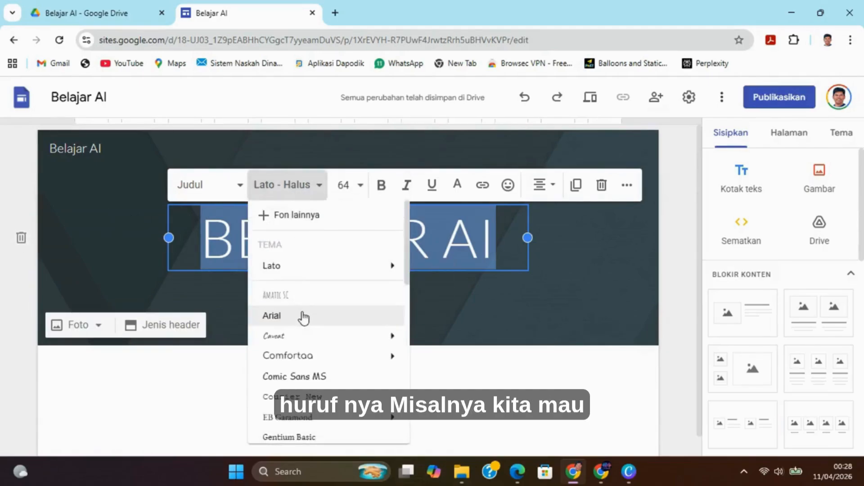
pyautogui.scroll(-3, 302, 315)
pyautogui.scroll(-2, 304, 318)
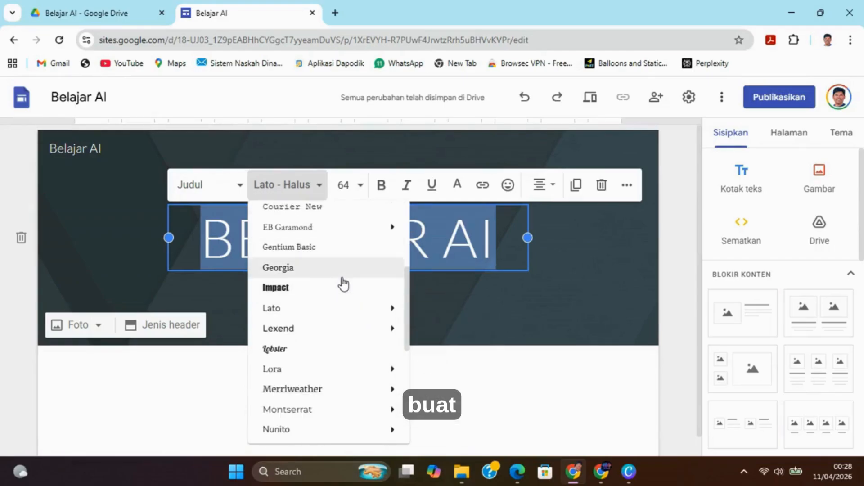
pyautogui.moveTo(320, 327)
pyautogui.scroll(3, 318, 328)
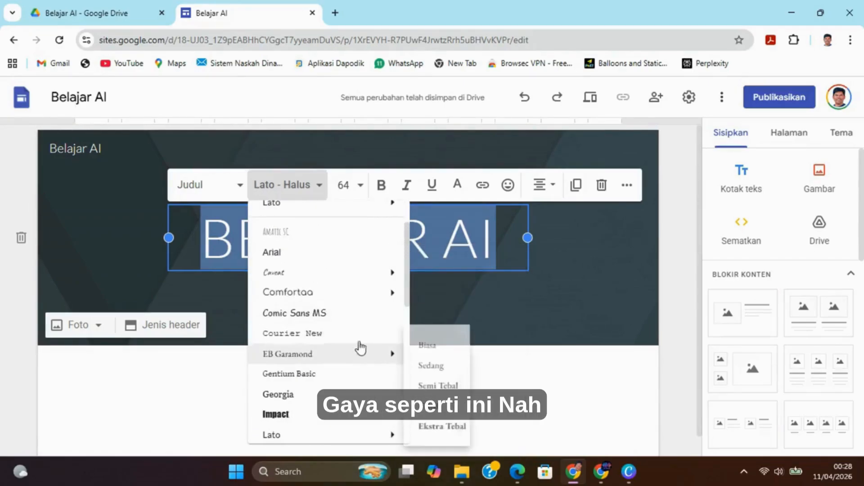
pyautogui.click(295, 233)
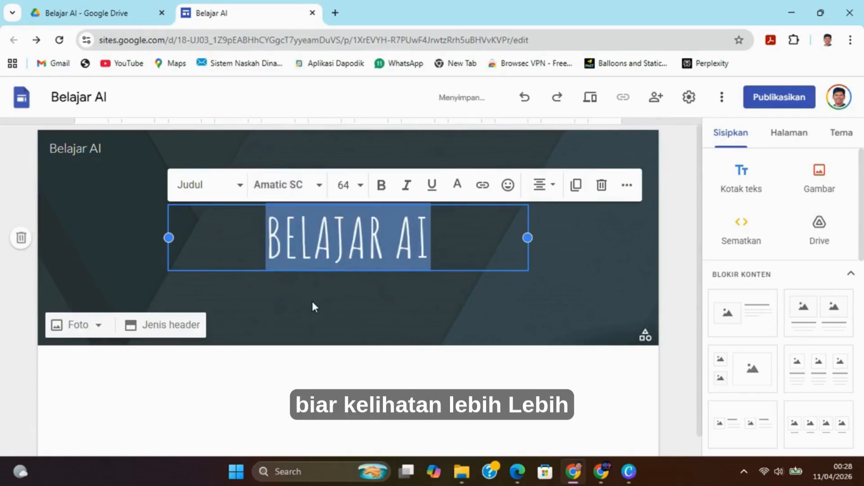
pyautogui.click(315, 306)
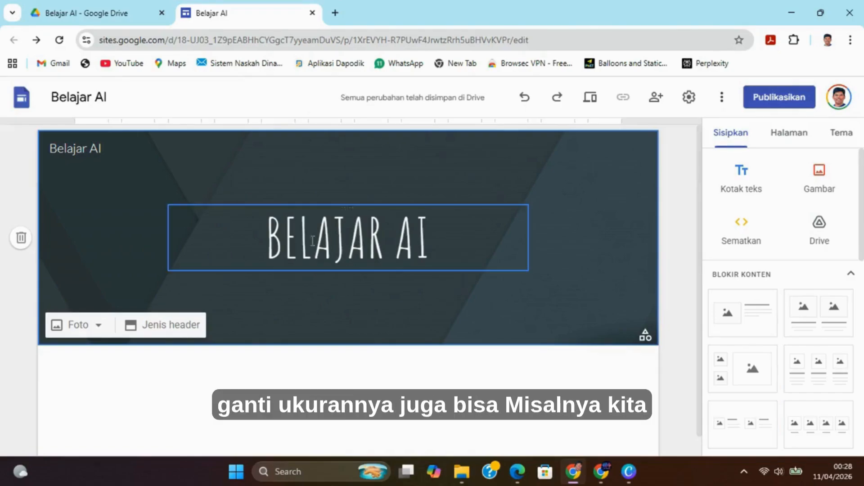
# Enlarge the header's page title, trying font size 72 and settling on 96
pyautogui.moveTo(270, 237); pyautogui.dragTo(435, 237)
pyautogui.click(360, 188)
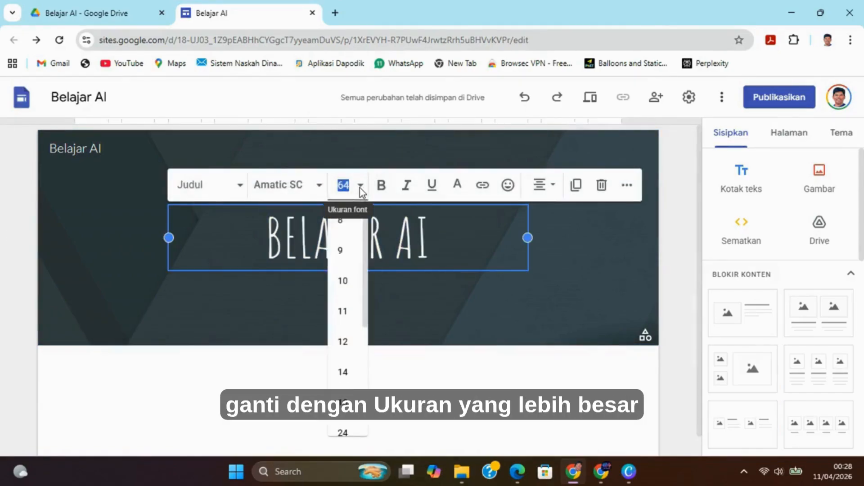
pyautogui.scroll(-4, 341, 359)
pyautogui.click(353, 394)
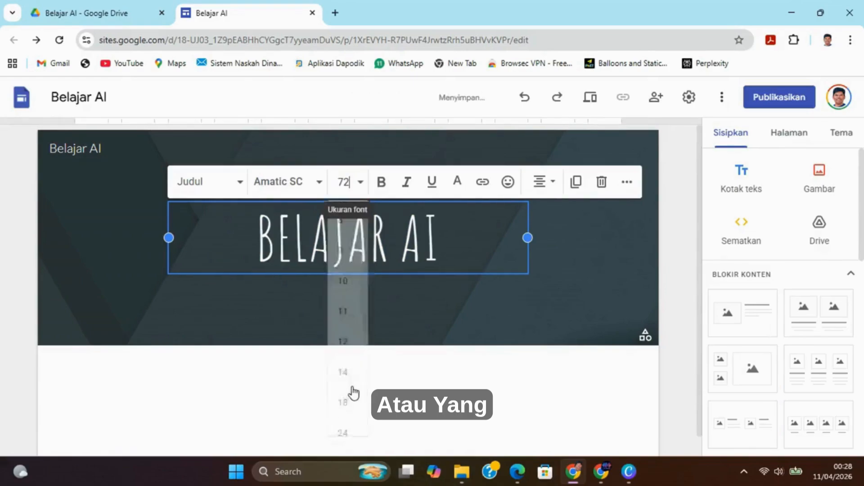
pyautogui.click(369, 186)
pyautogui.scroll(-3, 352, 423)
pyautogui.click(348, 417)
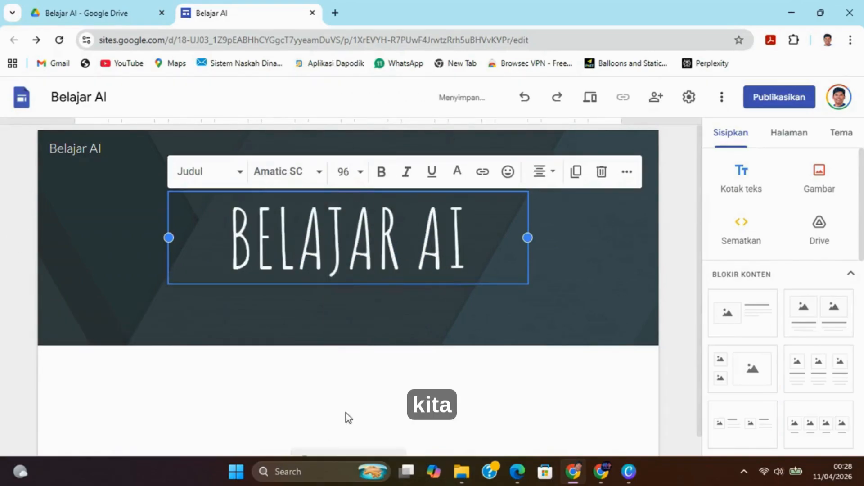
pyautogui.click(335, 320)
pyautogui.click(240, 245)
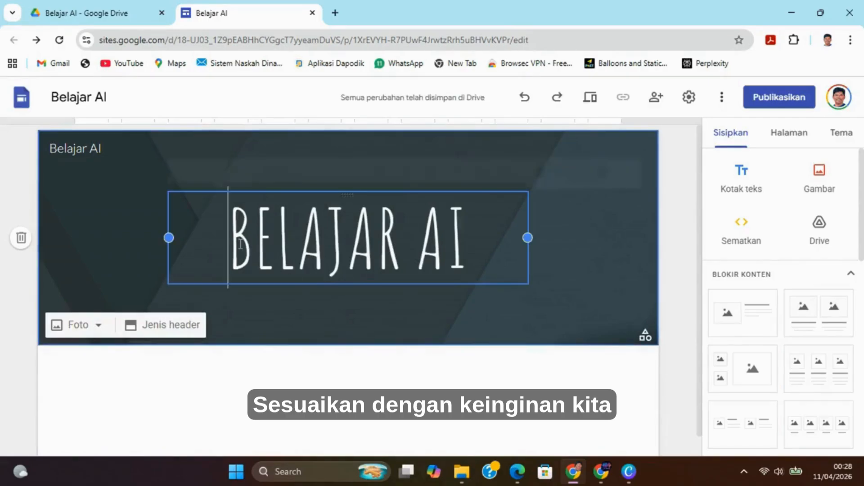
# Reduce the header title's font size, trying 60 and settling on 72
pyautogui.tripleClick(240, 244)
pyautogui.click(343, 171)
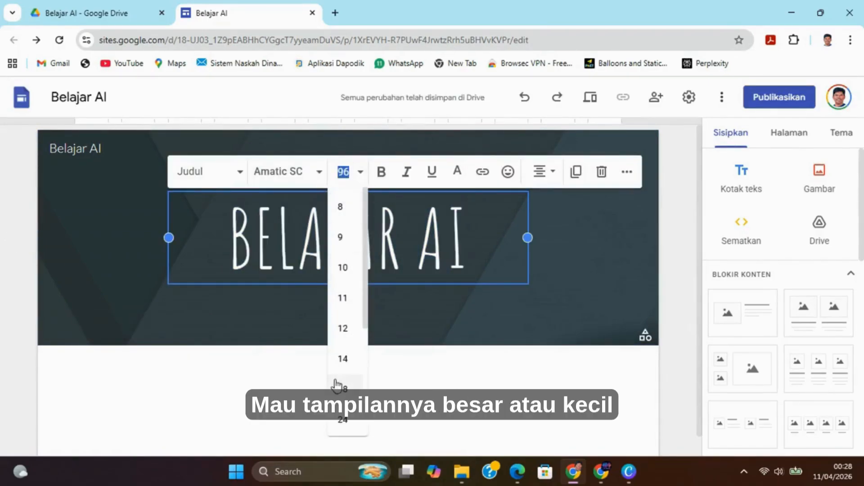
pyautogui.scroll(-5, 338, 378)
pyautogui.click(343, 355)
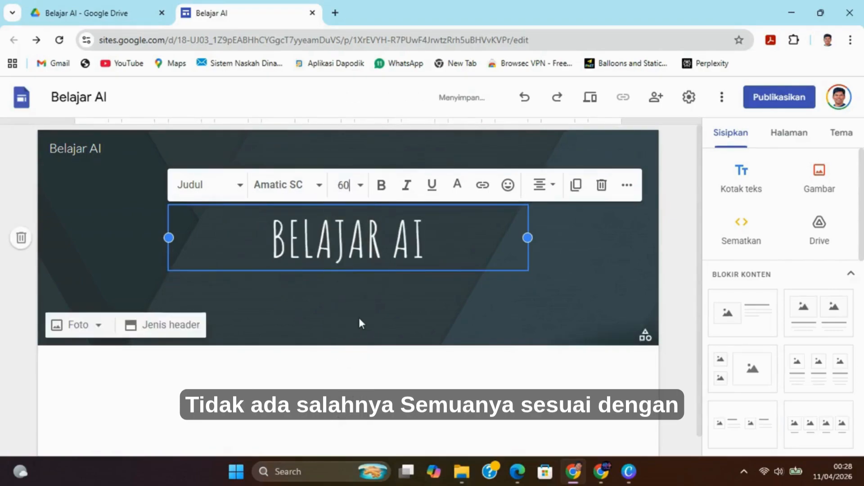
pyautogui.click(360, 185)
pyautogui.scroll(-5, 365, 355)
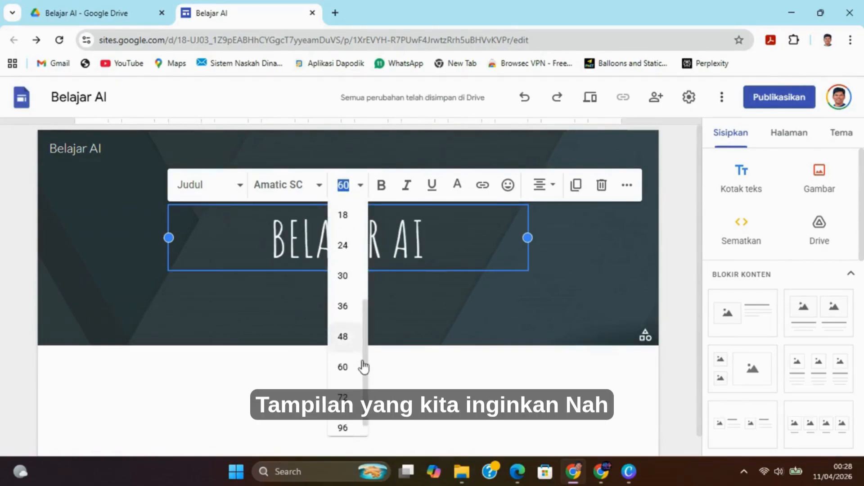
pyautogui.click(343, 395)
pyautogui.click(397, 315)
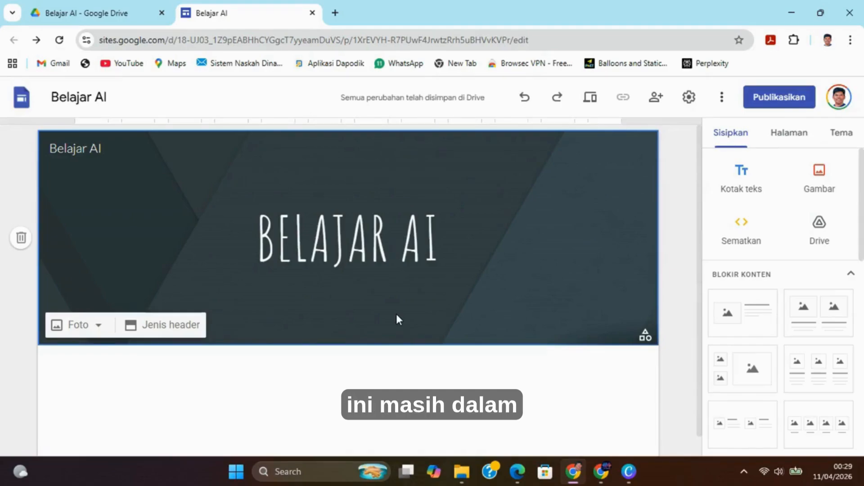
pyautogui.scroll(-1, 396, 319)
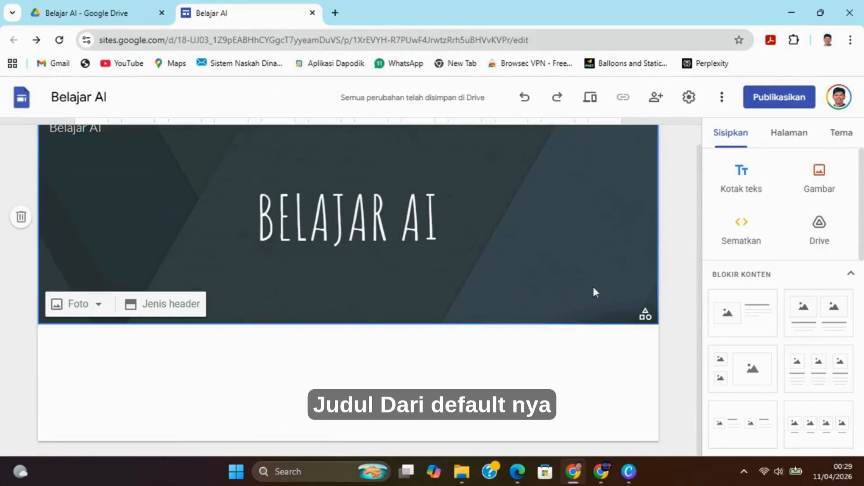
pyautogui.scroll(1, 458, 274)
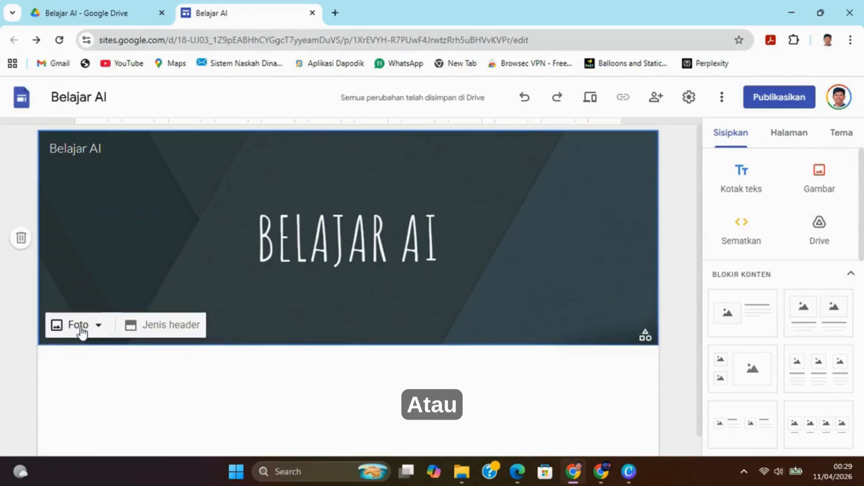
pyautogui.click(98, 329)
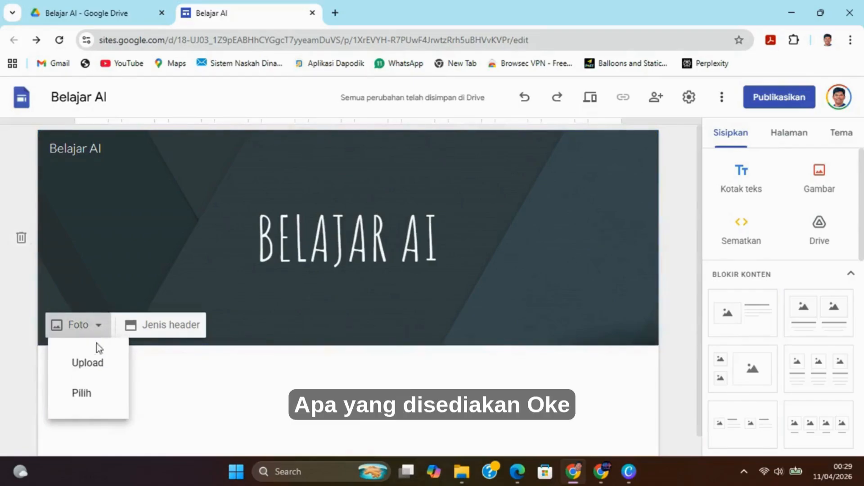
pyautogui.click(200, 370)
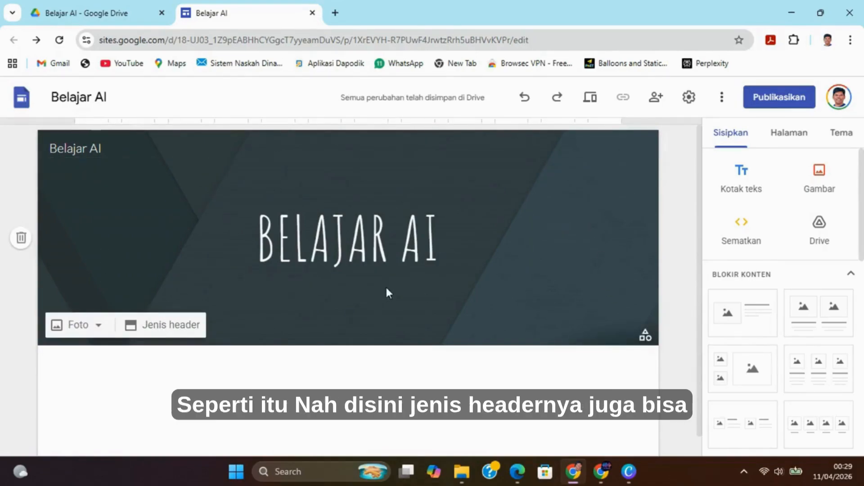
# Try the "Hanya judul" header type and switch the header back to "Spanduk"
pyautogui.click(181, 325)
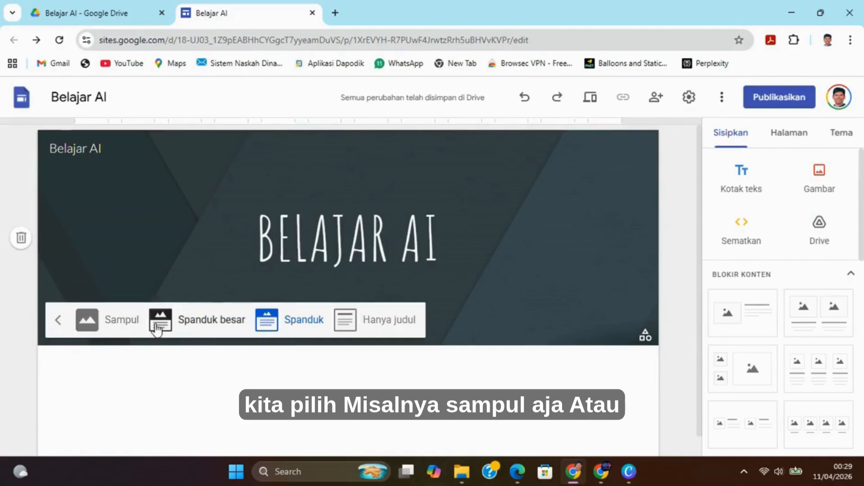
pyautogui.click(377, 323)
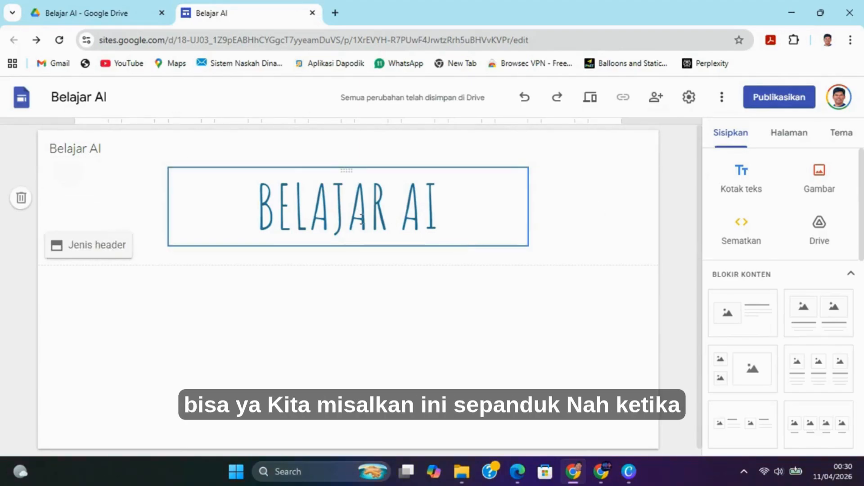
pyautogui.click(96, 246)
pyautogui.click(311, 256)
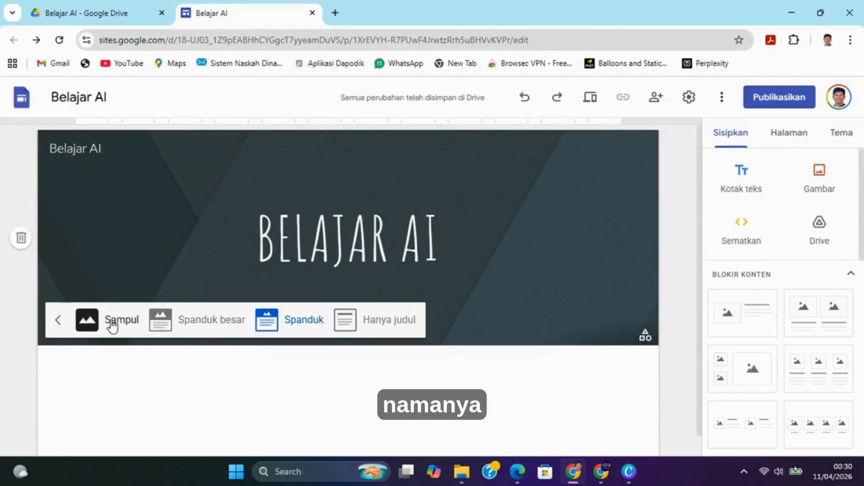
pyautogui.click(100, 394)
# Set the gallery photo of a laptop, coffee cup and notebook on a wooden desk as the header's background image
pyautogui.click(71, 324)
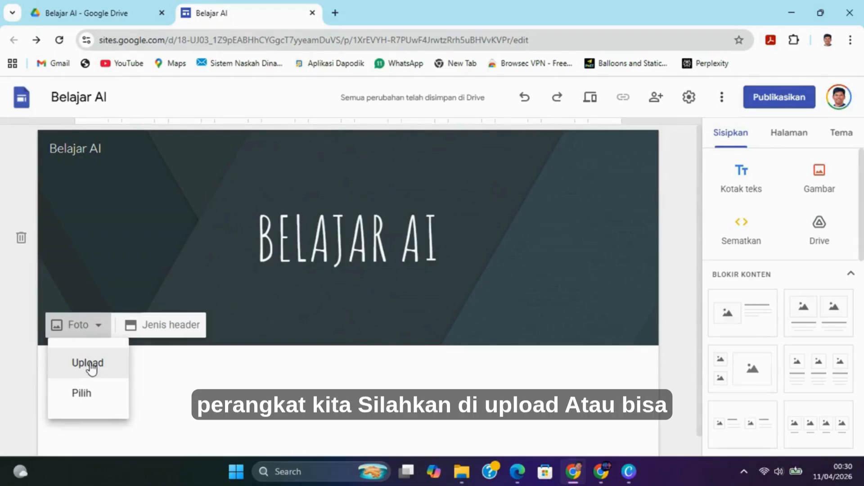
pyautogui.click(92, 393)
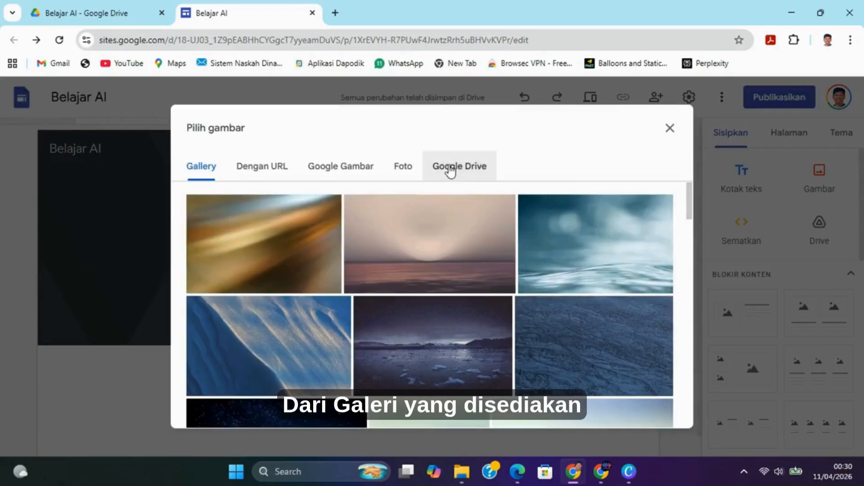
pyautogui.scroll(-10, 634, 297)
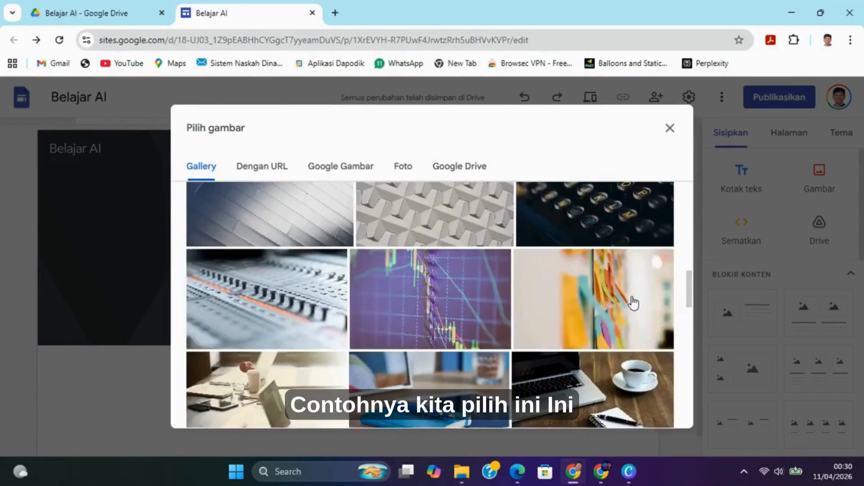
pyautogui.scroll(4, 634, 297)
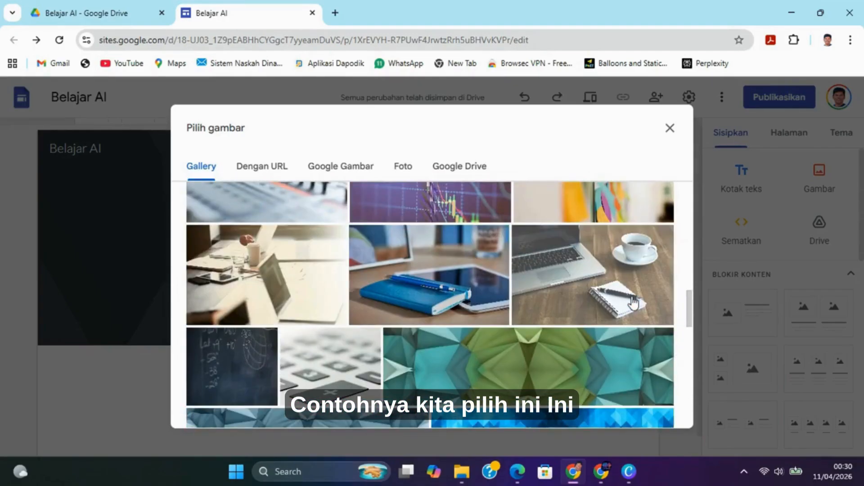
pyautogui.click(585, 280)
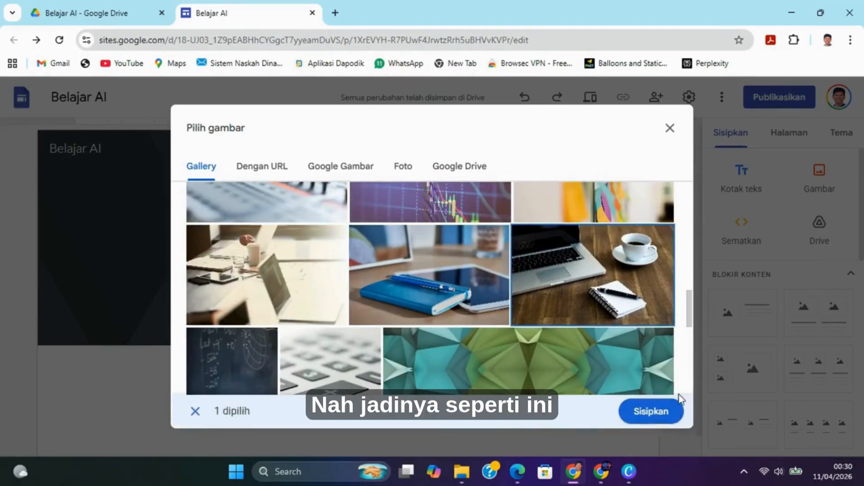
pyautogui.click(651, 411)
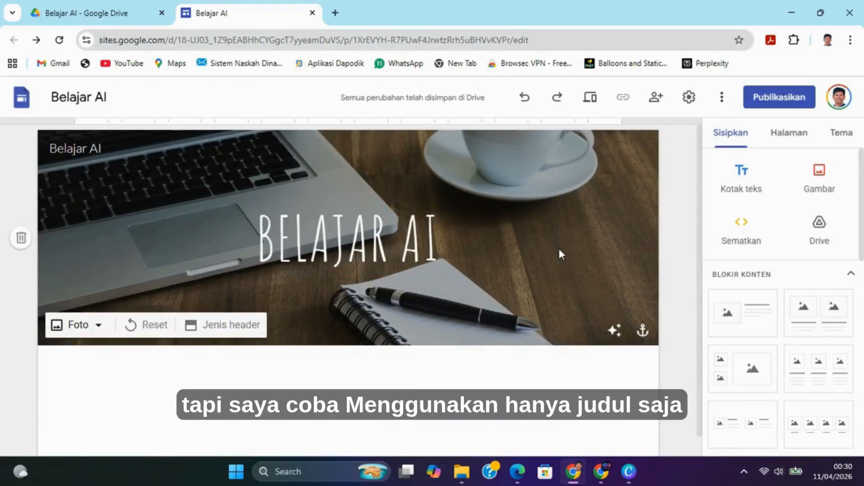
# Change the header type to "Hanya judul" so the header uses only the title
pyautogui.click(225, 325)
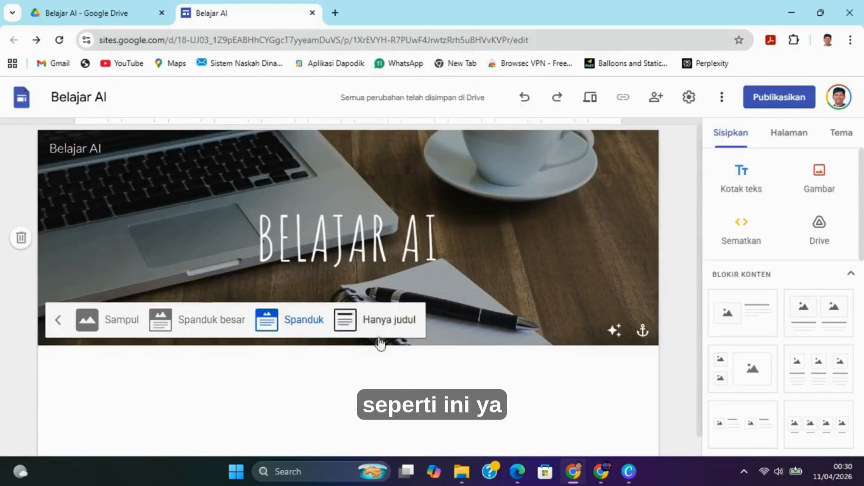
pyautogui.click(386, 327)
pyautogui.click(553, 204)
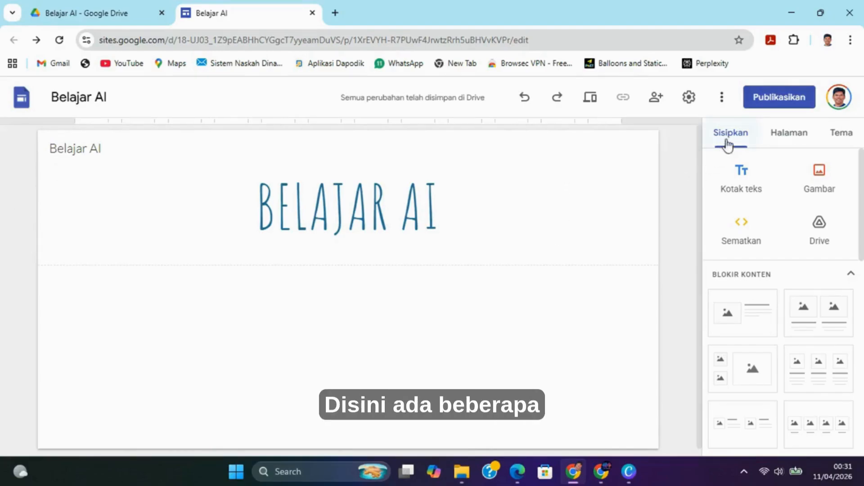
pyautogui.scroll(-10, 801, 245)
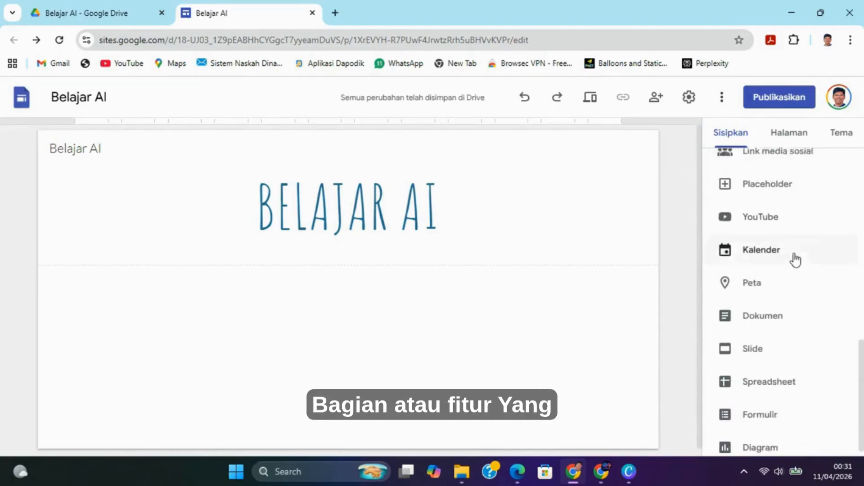
pyautogui.scroll(10, 801, 293)
pyautogui.scroll(-10, 812, 276)
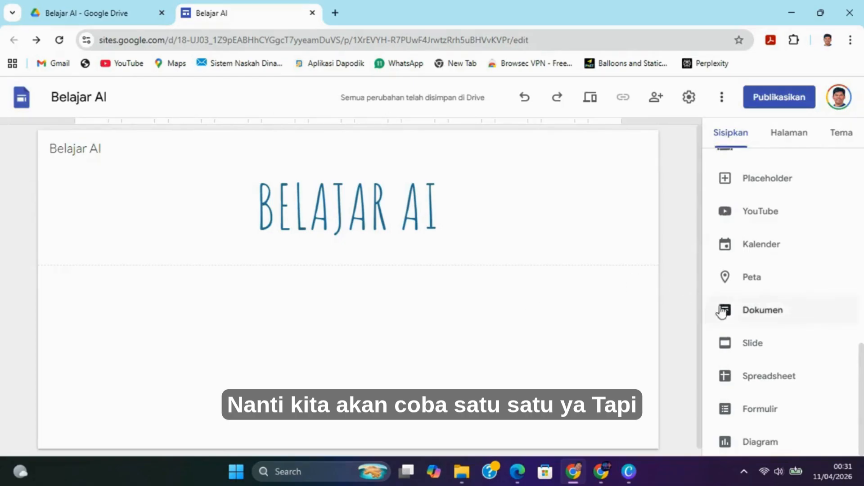
pyautogui.scroll(10, 765, 313)
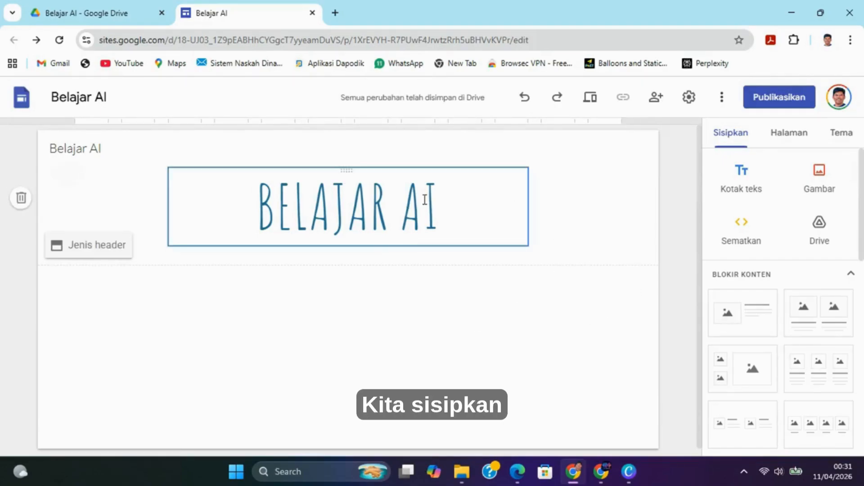
# Insert a text box in the page body below the header
pyautogui.click(617, 200)
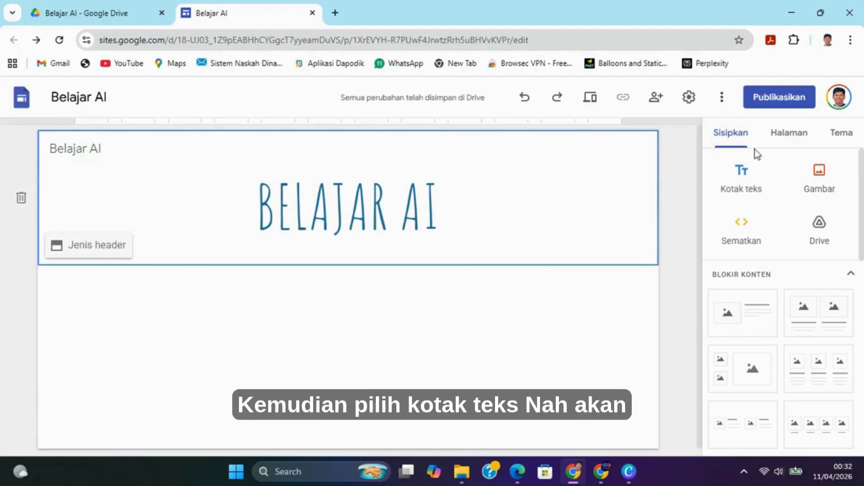
pyautogui.click(729, 134)
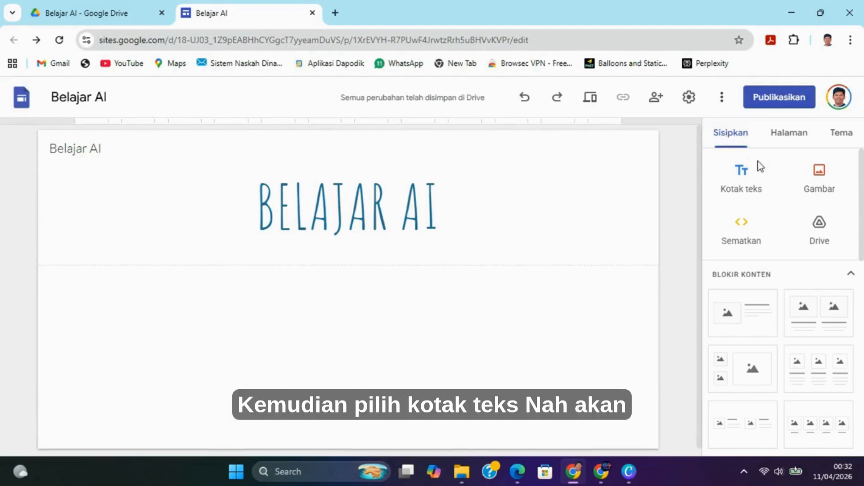
pyautogui.click(745, 185)
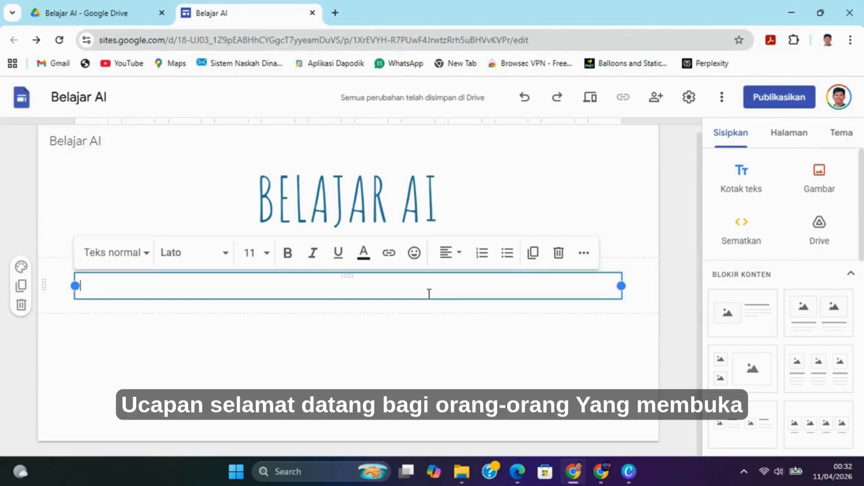
# Write "Selamat datang di Website Belajar AI. Website ini merupakan catatan saya dalam mempelajari AI. Semoga bermanfaat." in the text box
pyautogui.write('S')
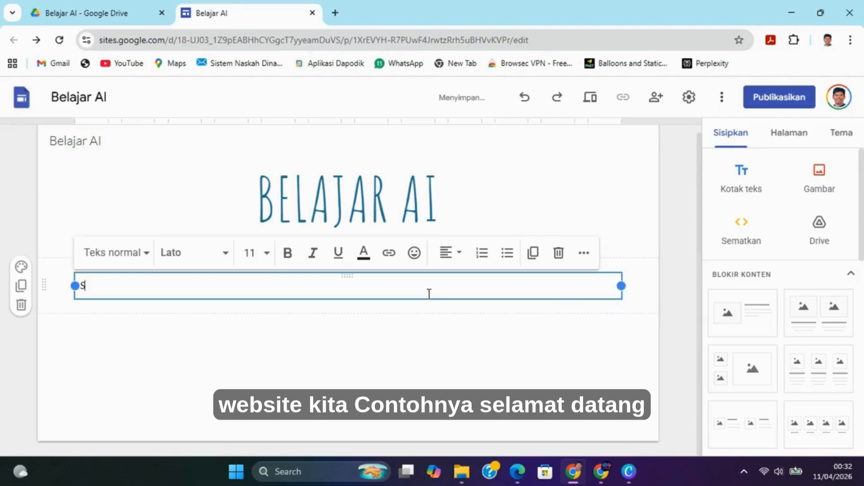
pyautogui.write('elamat datang di ')
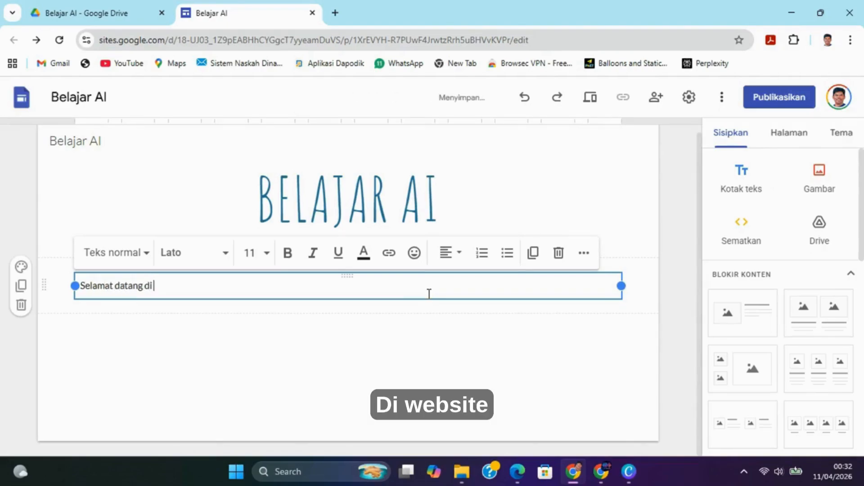
pyautogui.write('Website')
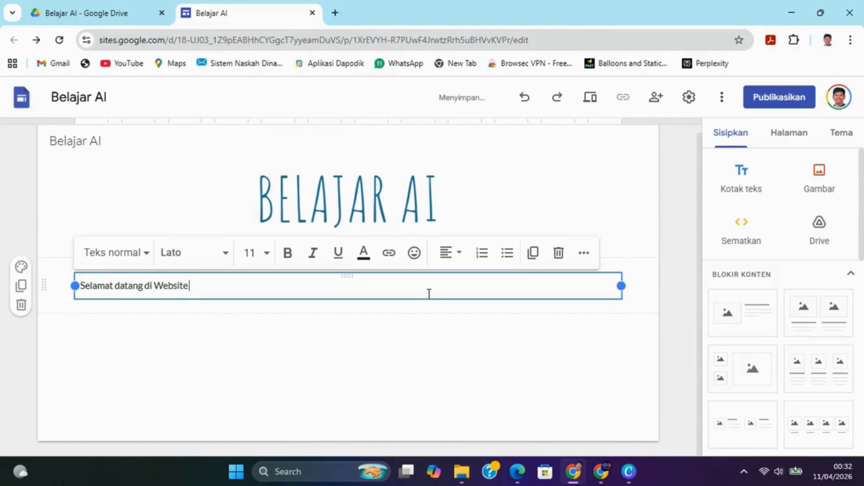
pyautogui.write(' Belajar AI. Website ')
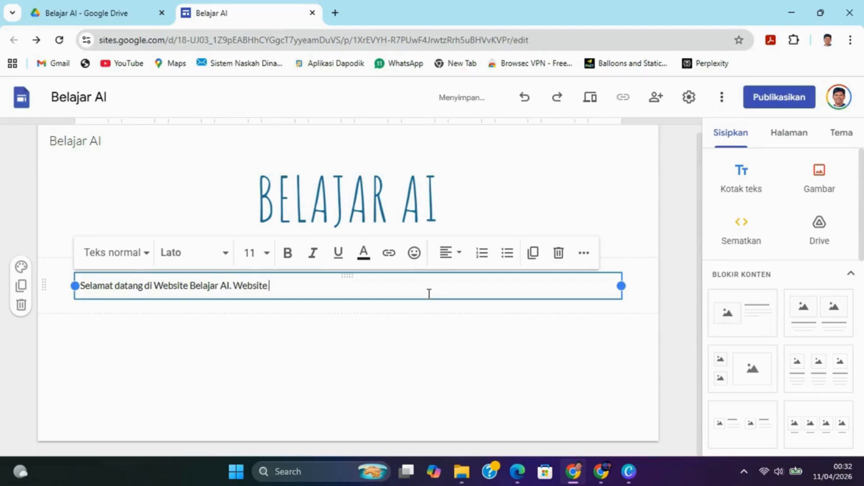
pyautogui.write('ini merupak')
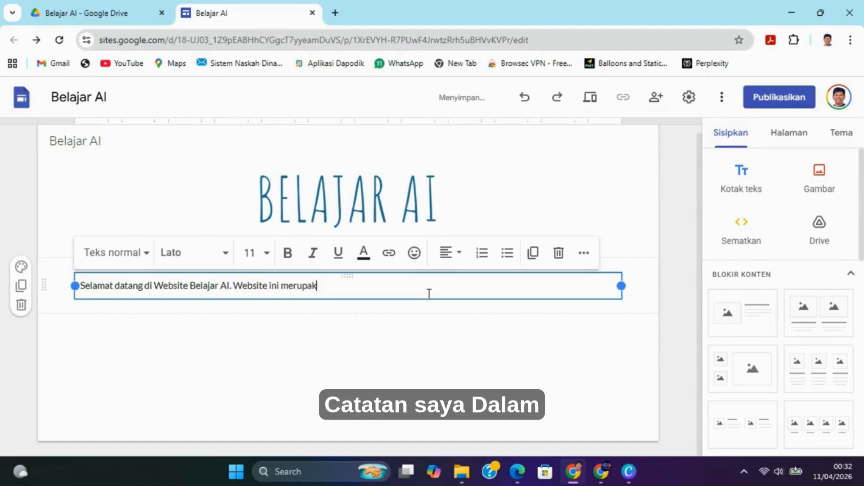
pyautogui.write('an catatan saya')
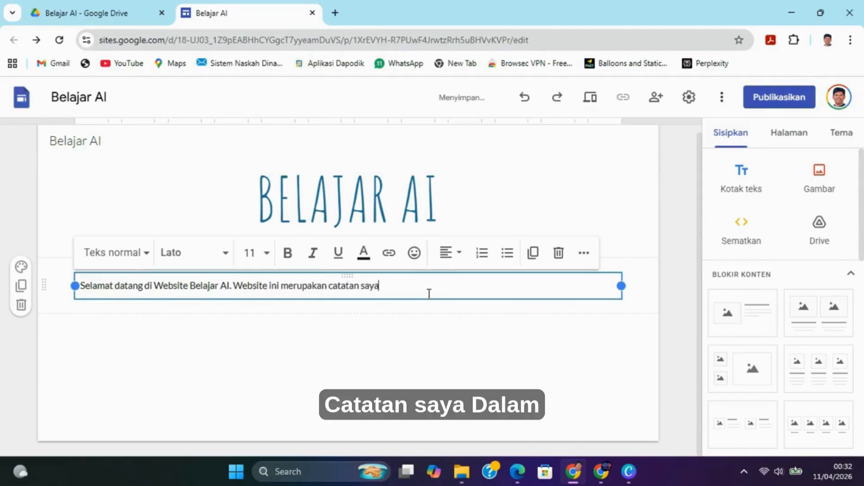
pyautogui.write(' dalam mempelajara')
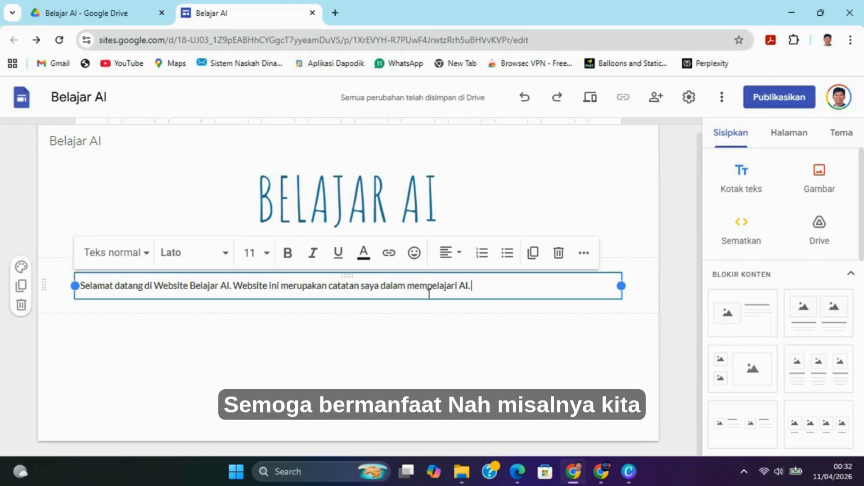
pyautogui.write(' Semoga berma')
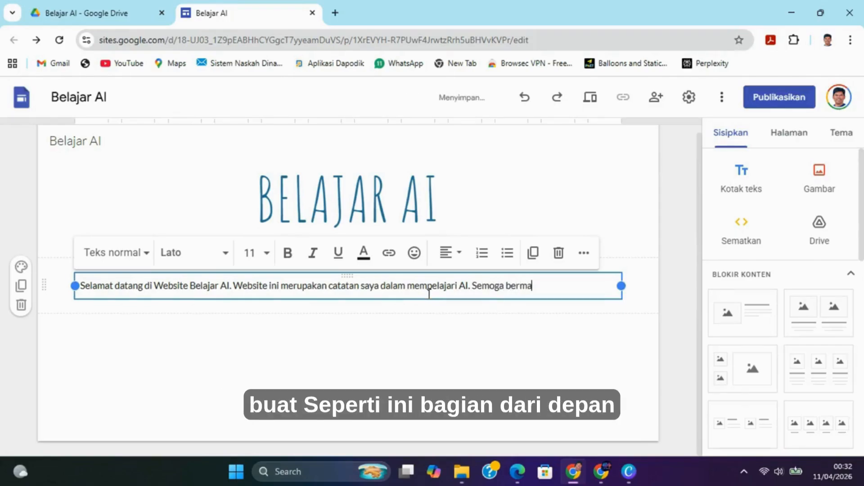
pyautogui.write('nfaat.')
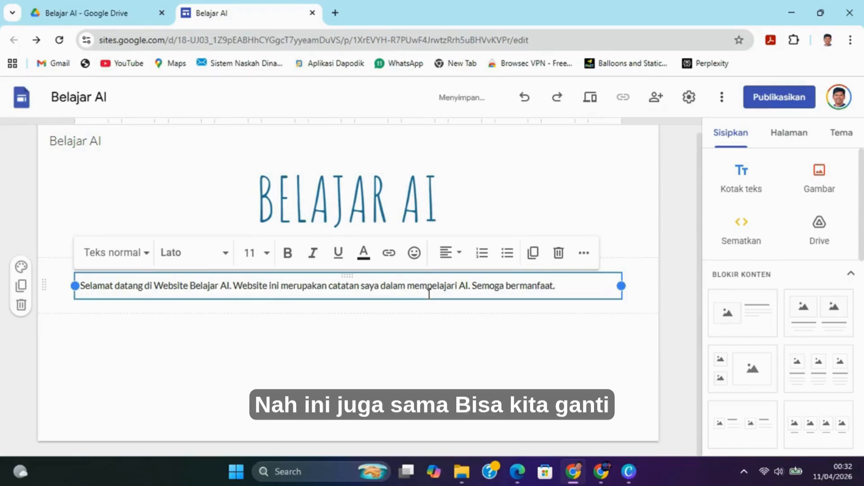
# Change the font of the whole welcome text below the header to Courier New
pyautogui.moveTo(573, 289); pyautogui.dragTo(79, 306)
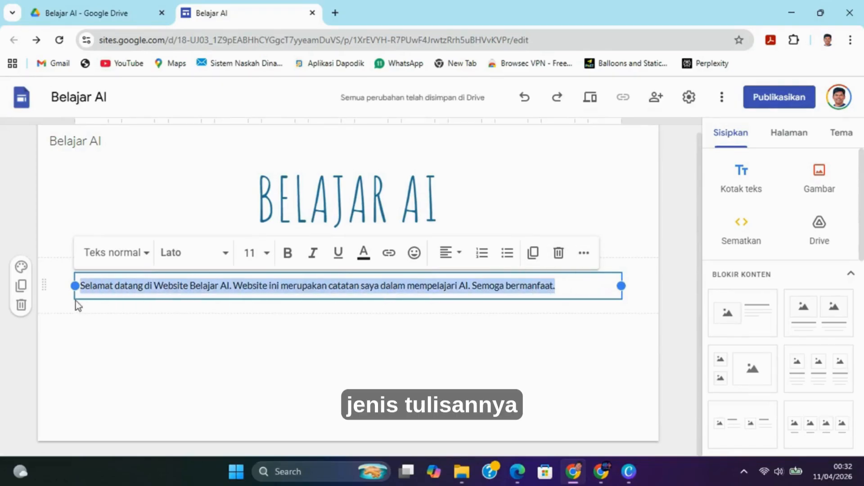
pyautogui.click(223, 254)
pyautogui.scroll(-3, 212, 360)
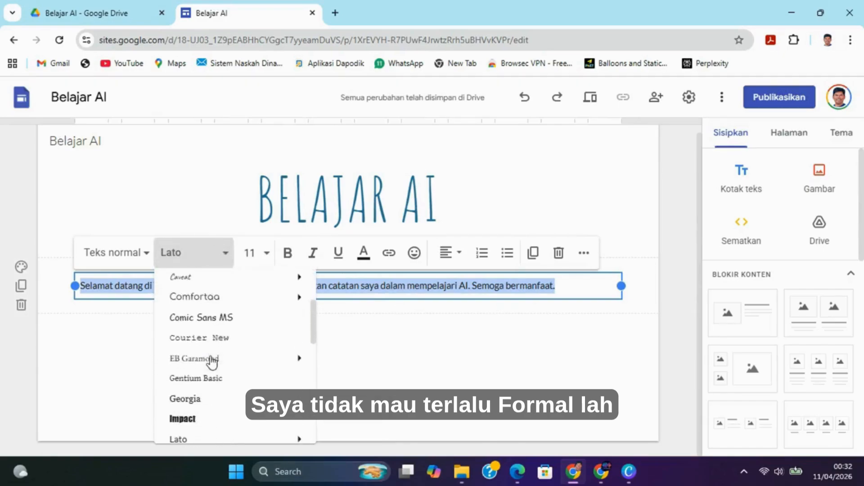
pyautogui.scroll(3, 234, 362)
pyautogui.scroll(-5, 263, 353)
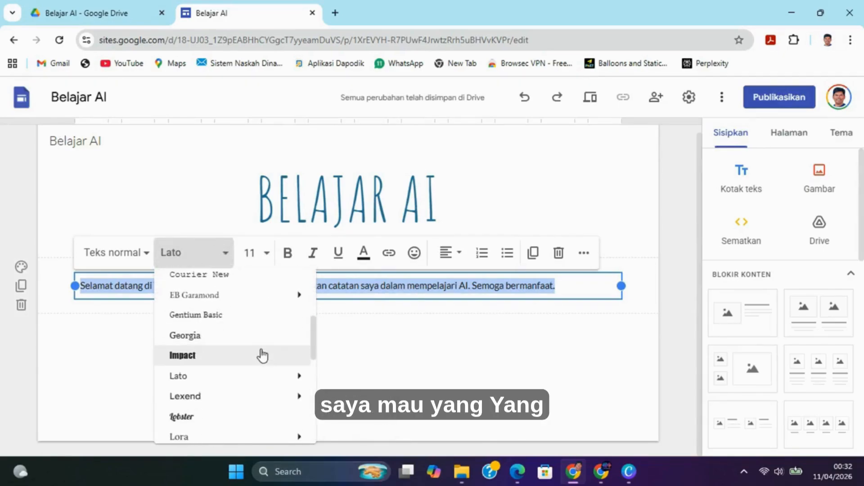
pyautogui.moveTo(274, 373)
pyautogui.scroll(2, 274, 374)
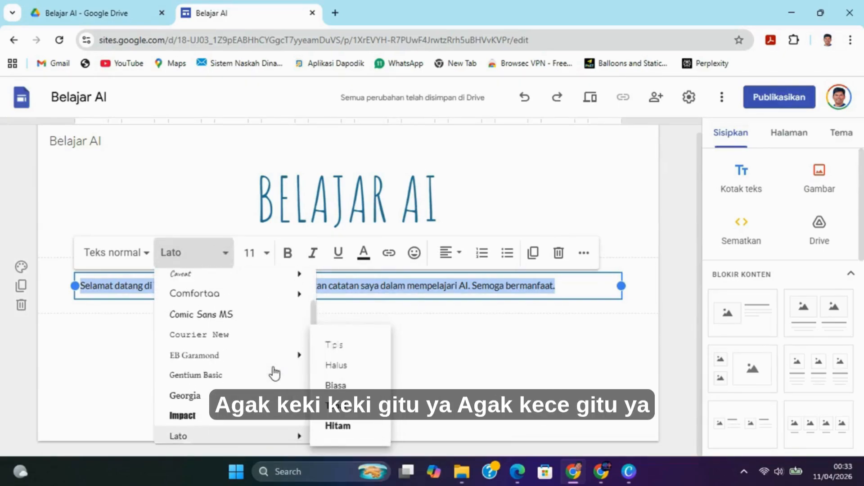
pyautogui.click(234, 344)
# Set the welcome text's font size to 14 and leave the text box
pyautogui.click(249, 252)
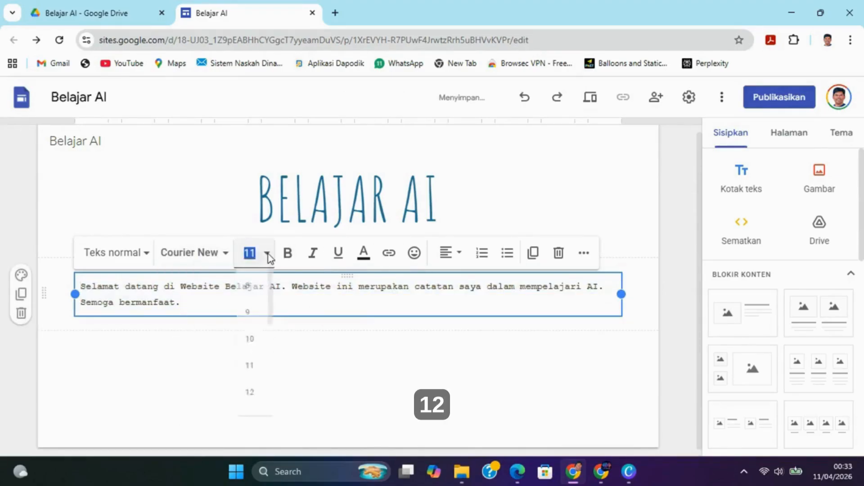
pyautogui.scroll(-2, 254, 378)
pyautogui.click(251, 382)
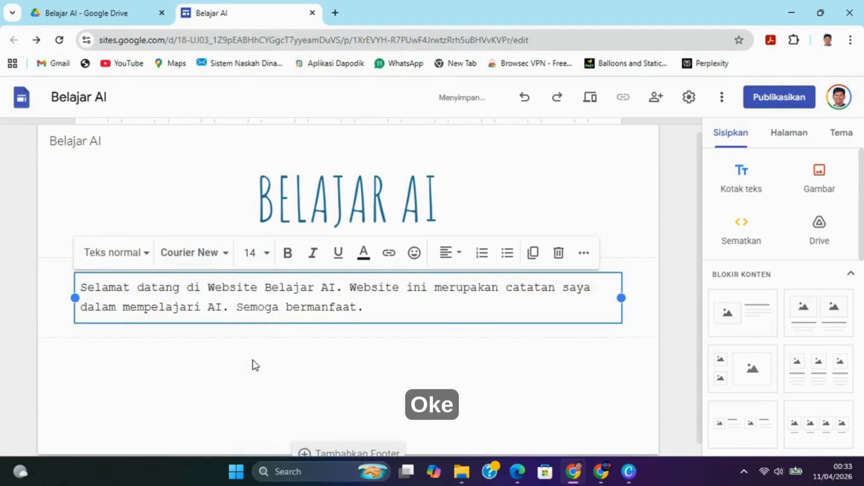
pyautogui.click(254, 364)
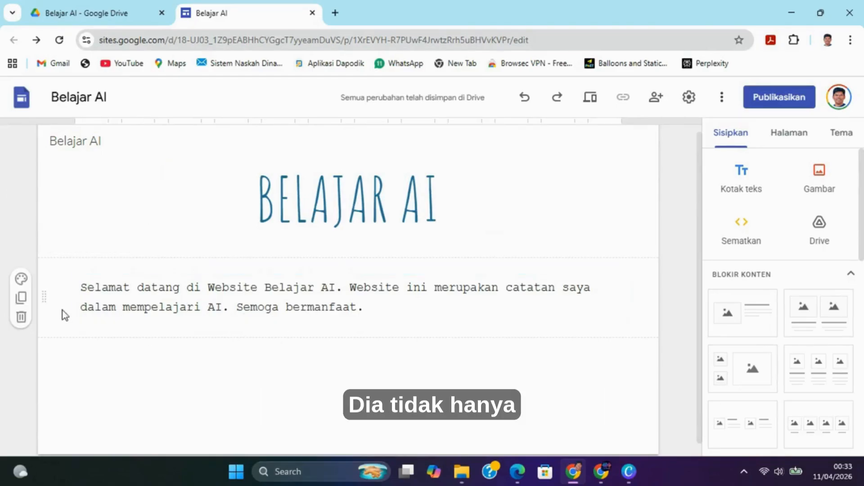
pyautogui.click(380, 290)
pyautogui.click(172, 360)
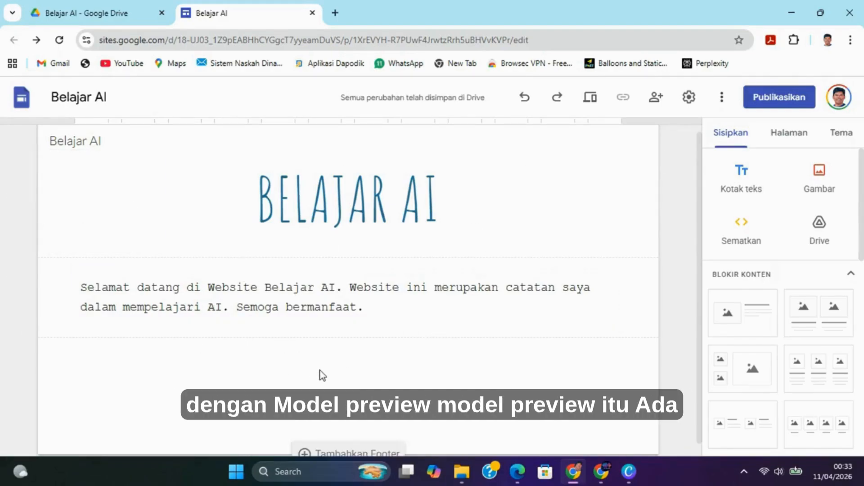
# Preview the site at large-screen, tablet and phone sizes, and return to the editor
pyautogui.click(590, 102)
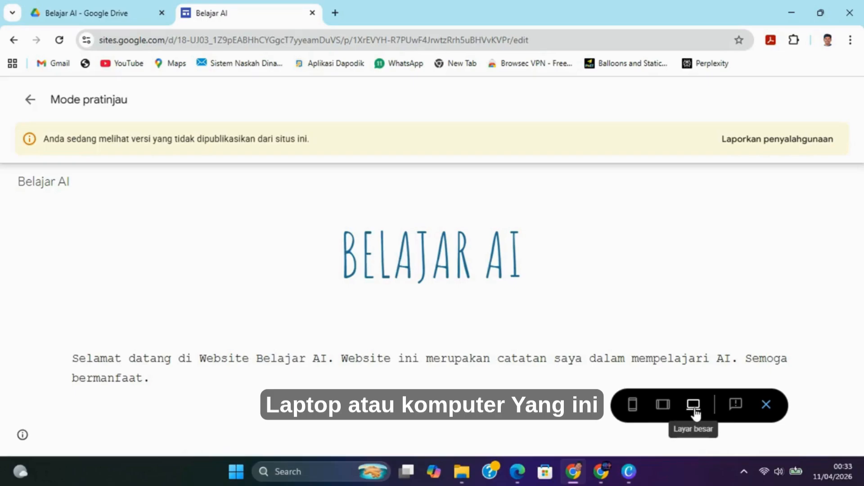
pyautogui.click(663, 405)
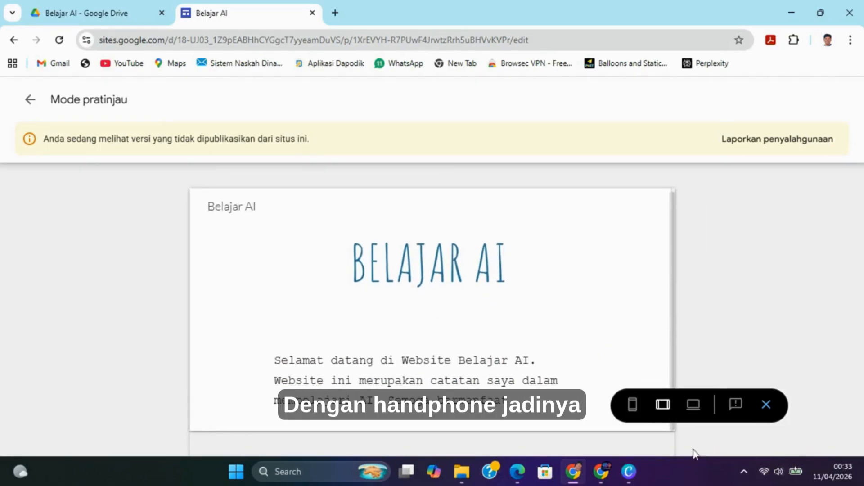
pyautogui.click(633, 411)
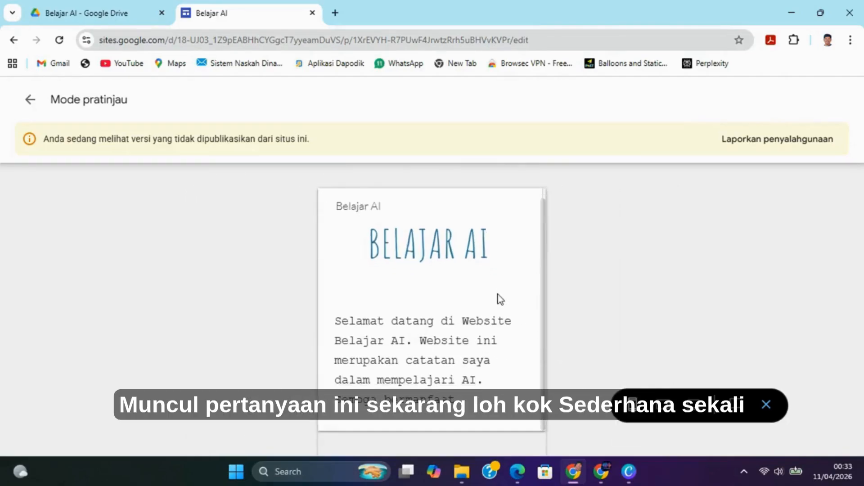
pyautogui.click(765, 407)
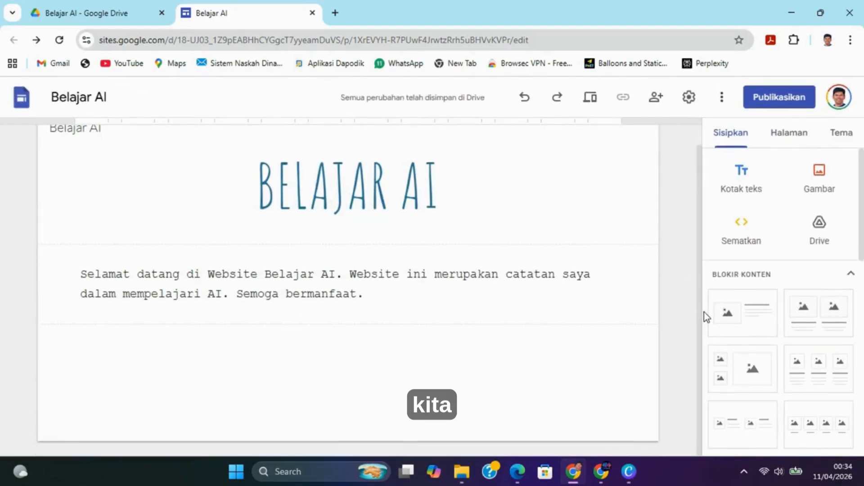
# Try the Gaya 2 section colour on the welcome text section and settle on Gaya 3
pyautogui.click(590, 219)
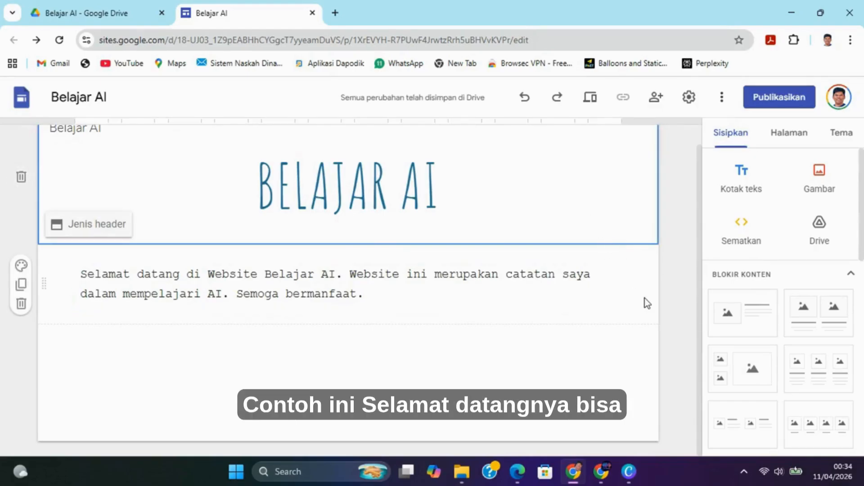
pyautogui.click(282, 274)
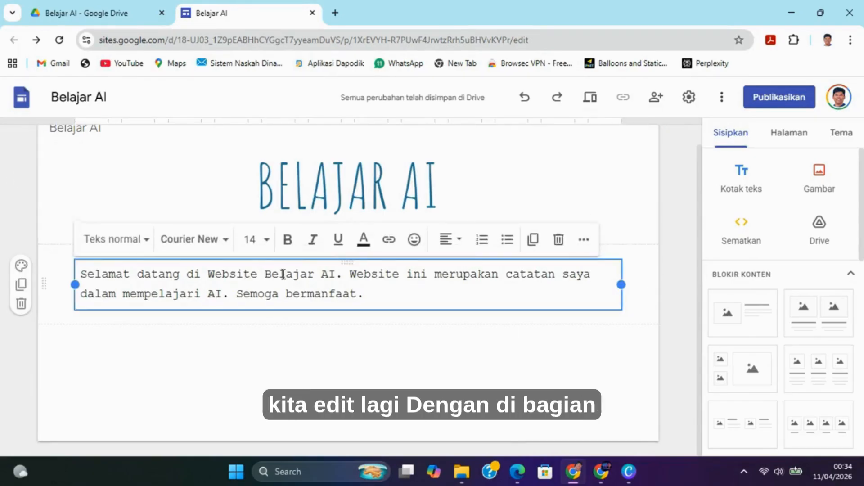
pyautogui.click(21, 268)
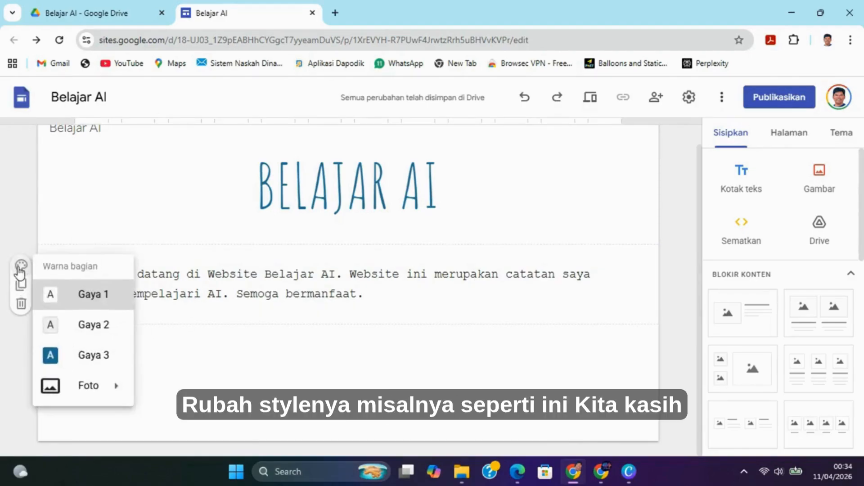
pyautogui.click(86, 326)
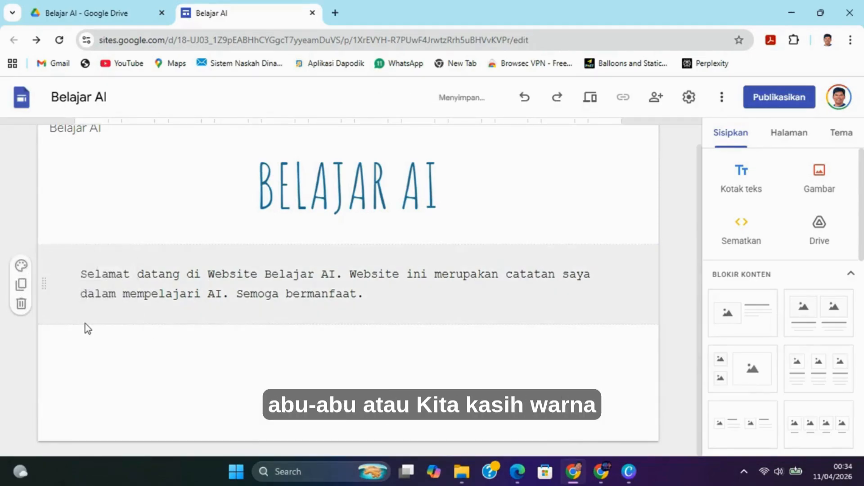
pyautogui.click(21, 267)
pyautogui.click(63, 362)
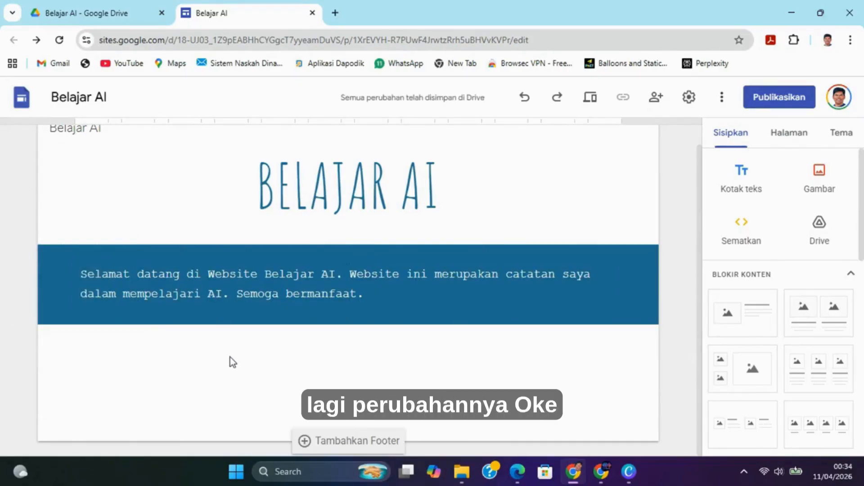
# Preview the recoloured welcome section at phone, tablet and large-screen sizes, and return to the editor
pyautogui.click(591, 100)
pyautogui.scroll(-1, 467, 256)
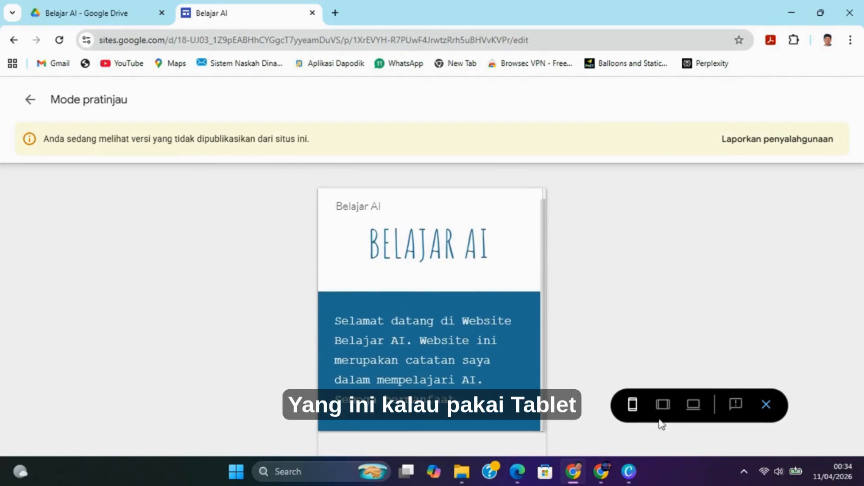
pyautogui.click(663, 405)
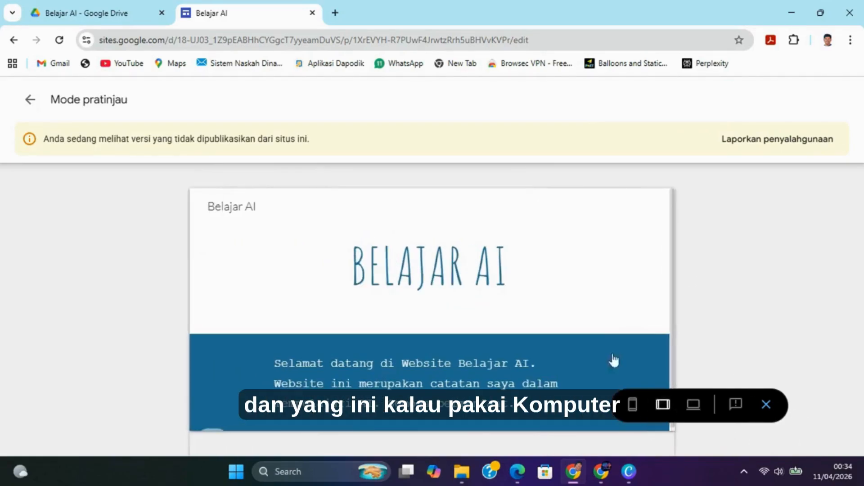
pyautogui.click(694, 405)
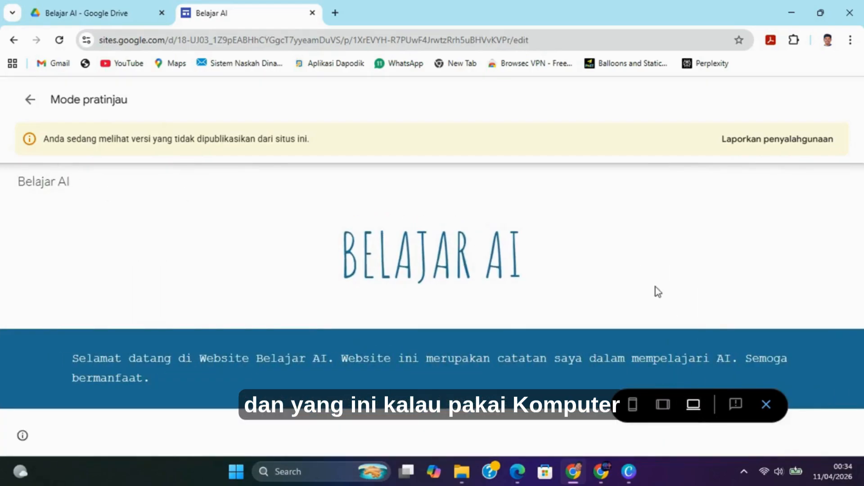
pyautogui.click(766, 405)
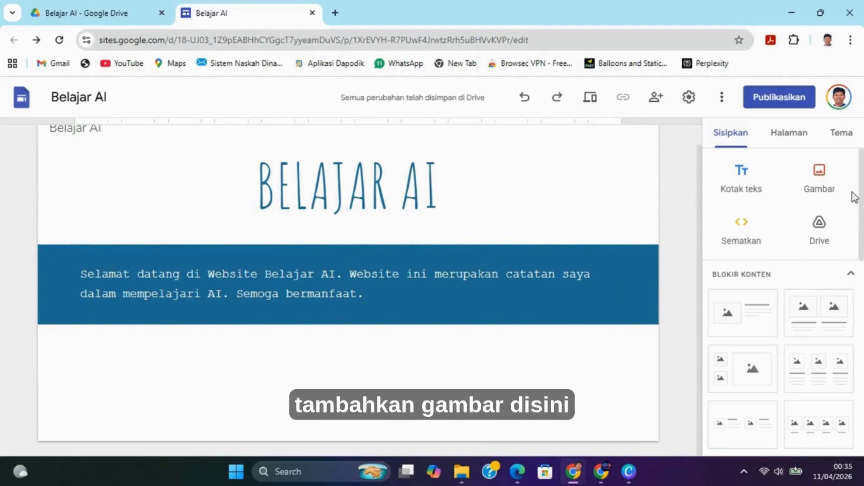
# Start inserting an existing image, check the available image sources, and search Google Gambar for "AI"
pyautogui.click(829, 189)
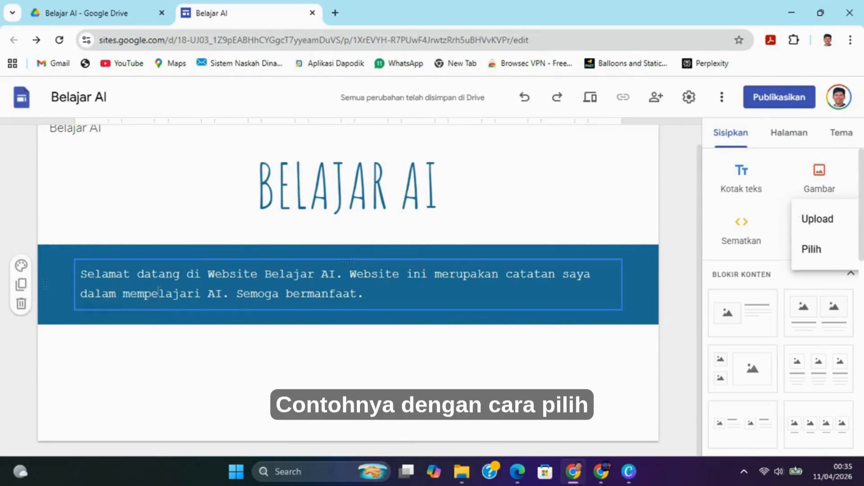
pyautogui.click(819, 250)
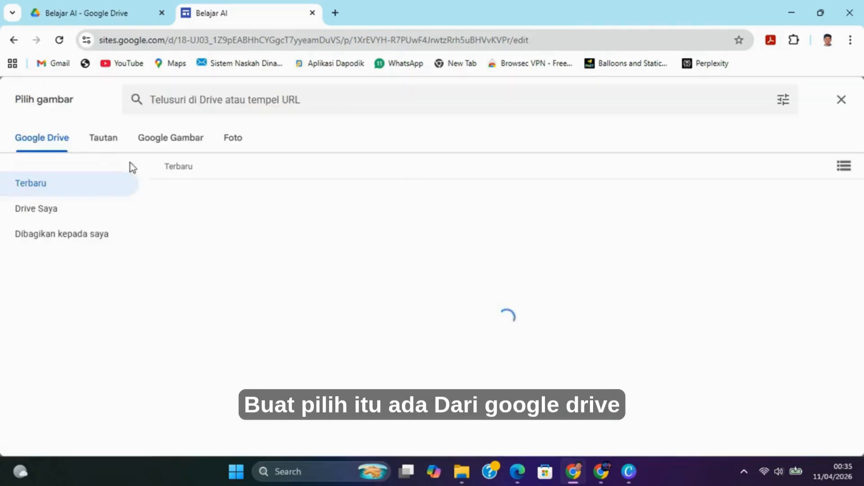
pyautogui.click(90, 141)
pyautogui.click(171, 141)
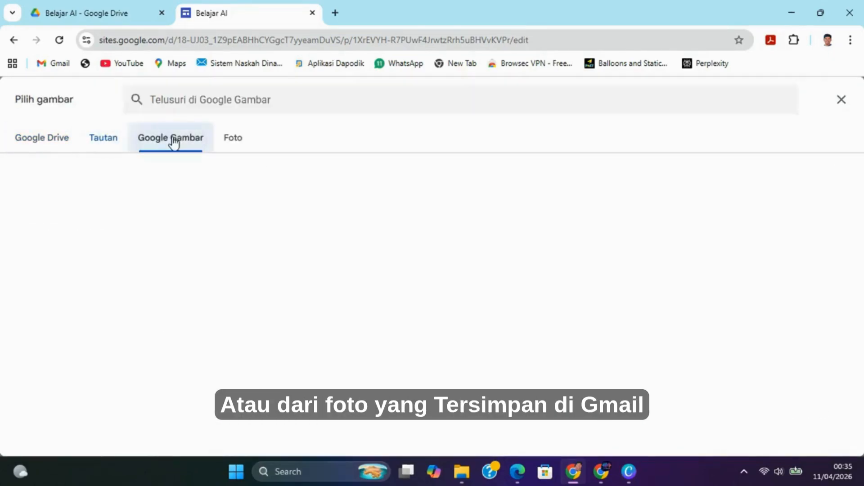
pyautogui.click(231, 141)
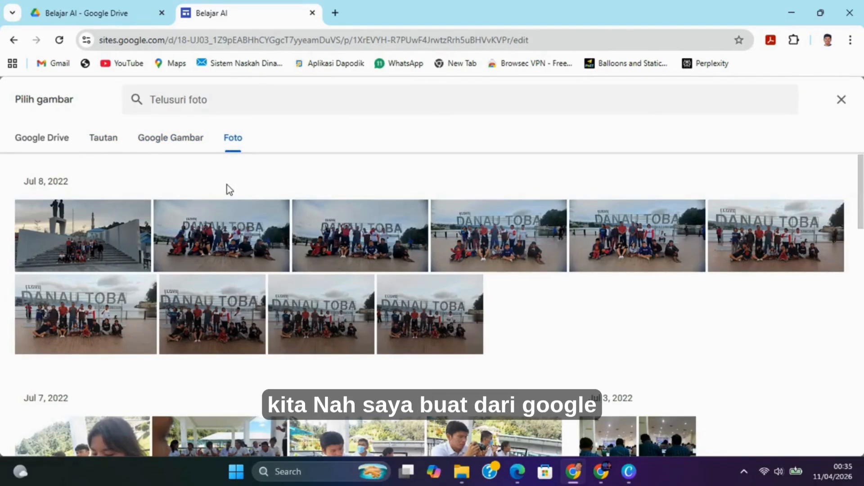
pyautogui.click(167, 141)
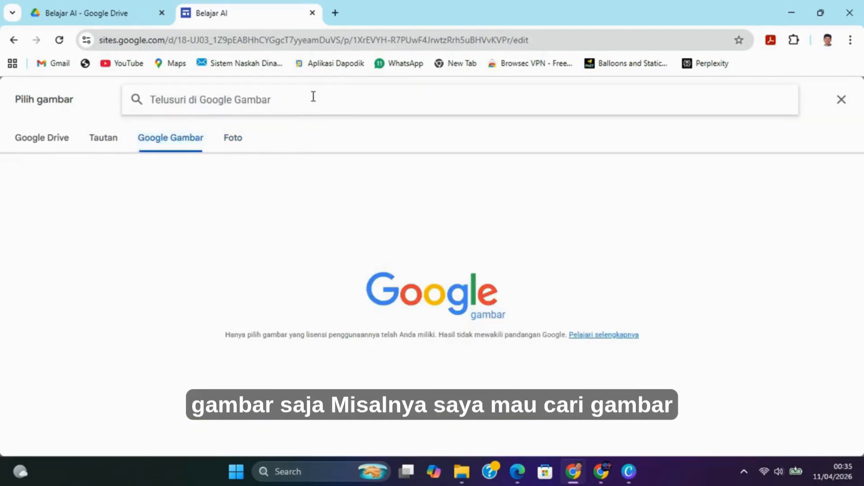
pyautogui.write('A')
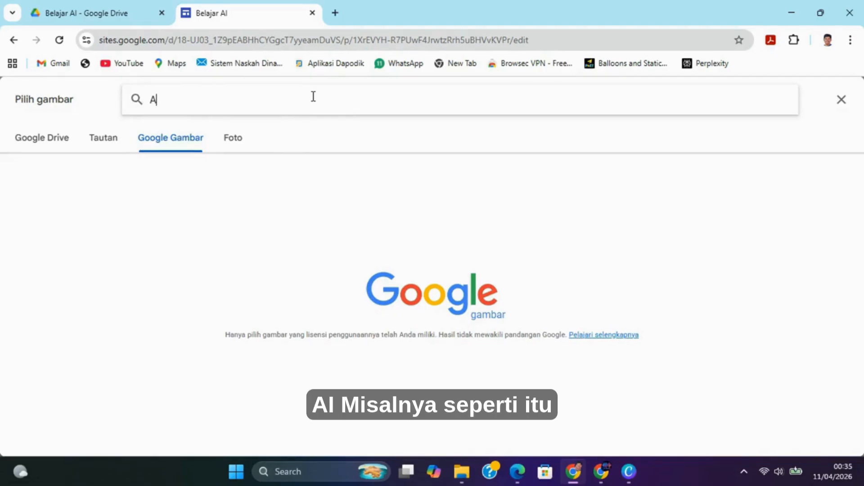
pyautogui.write('I')
pyautogui.press('Return')
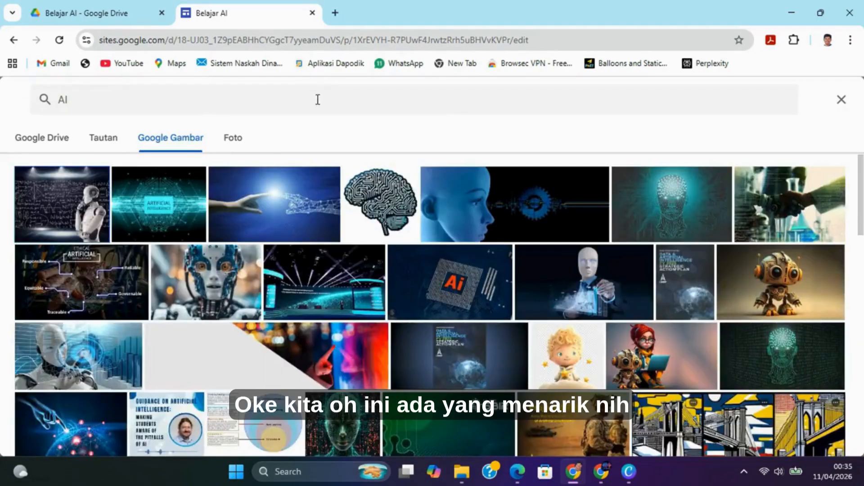
# Insert the picture of a human hand touching a digital hand and enlarge it to the full content width with a taller crop
pyautogui.click(298, 219)
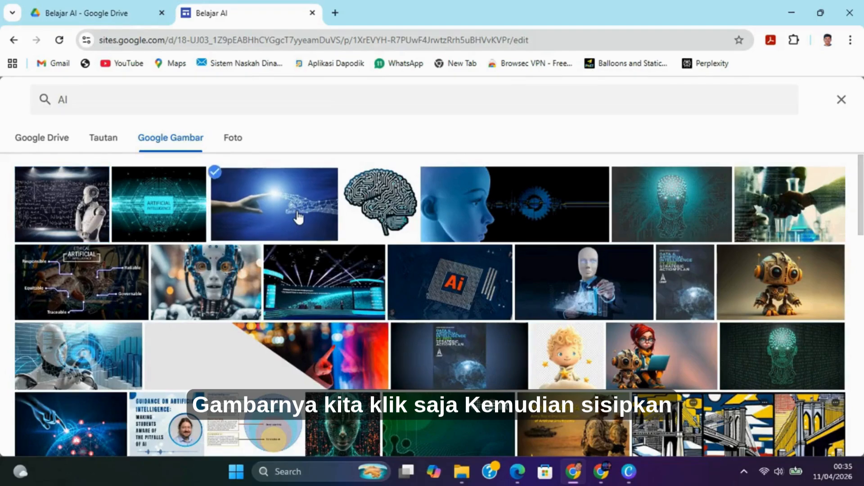
pyautogui.click(823, 438)
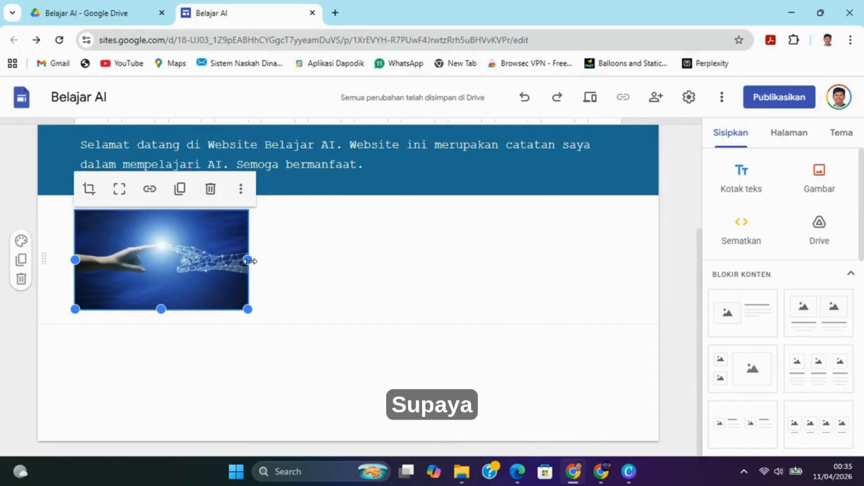
pyautogui.moveTo(247, 260); pyautogui.dragTo(622, 269)
pyautogui.moveTo(348, 310); pyautogui.dragTo(344, 421)
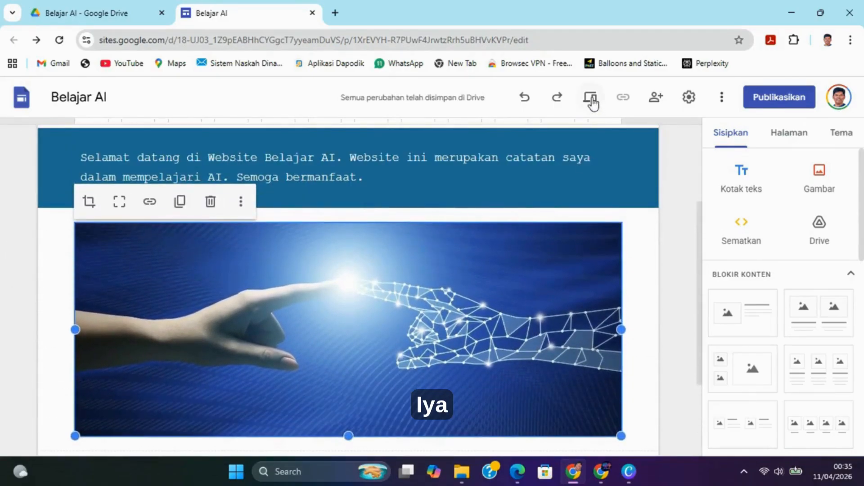
# Preview the page with the inserted picture at large-screen, tablet and phone sizes, checking the layout from header to image
pyautogui.click(590, 97)
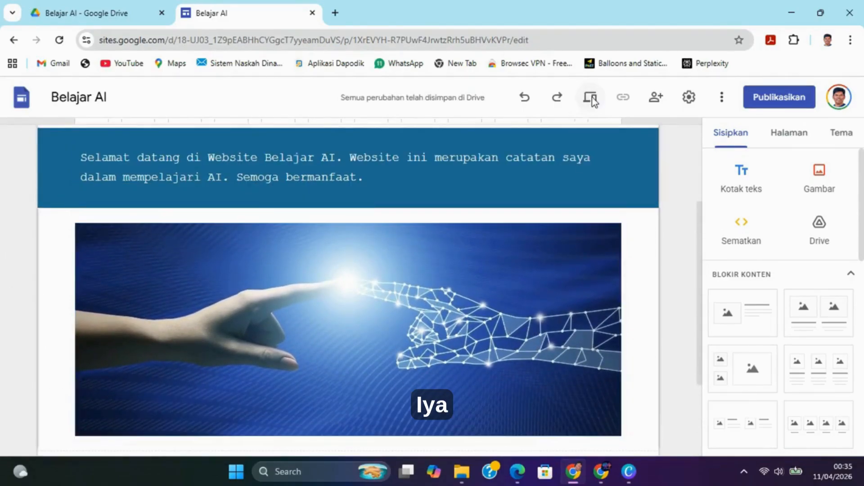
pyautogui.scroll(-5, 595, 210)
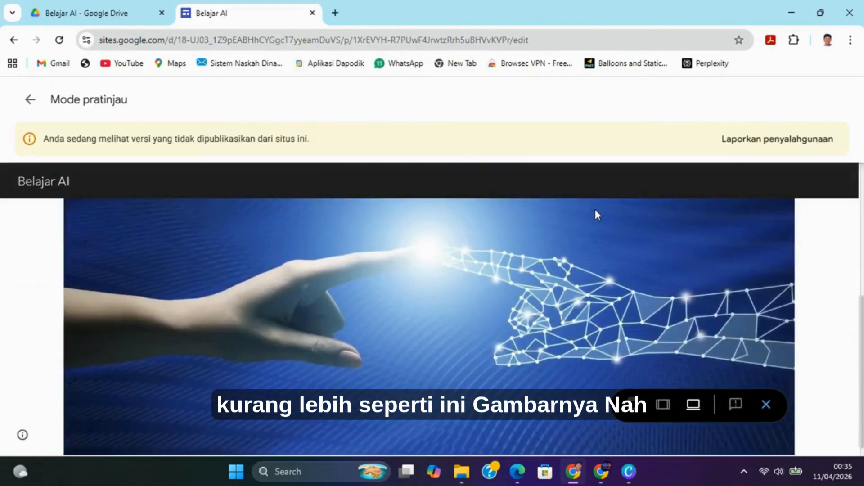
pyautogui.scroll(5, 595, 210)
pyautogui.scroll(-1, 719, 334)
pyautogui.click(666, 411)
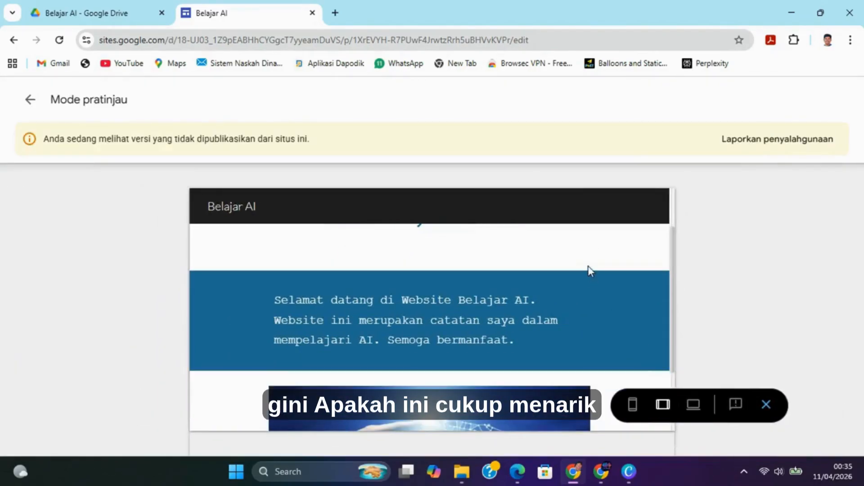
pyautogui.scroll(-2, 588, 266)
pyautogui.click(632, 405)
pyautogui.scroll(2, 506, 288)
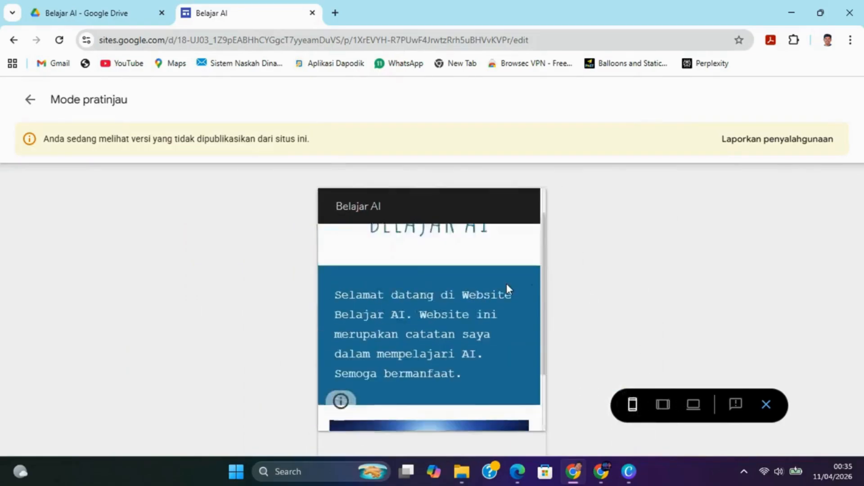
# Check the phone-sized preview from the welcome section to the picture, and return to the editor
pyautogui.scroll(-2, 507, 288)
pyautogui.scroll(3, 431, 288)
pyautogui.scroll(-3, 431, 288)
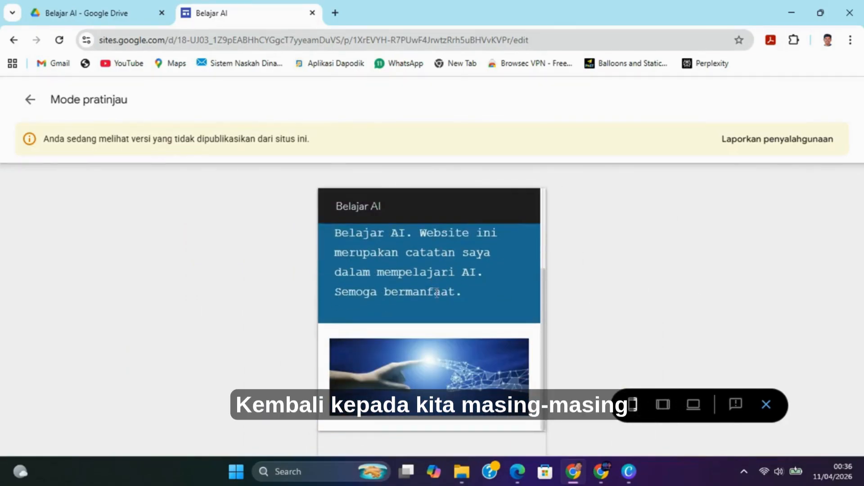
pyautogui.click(766, 405)
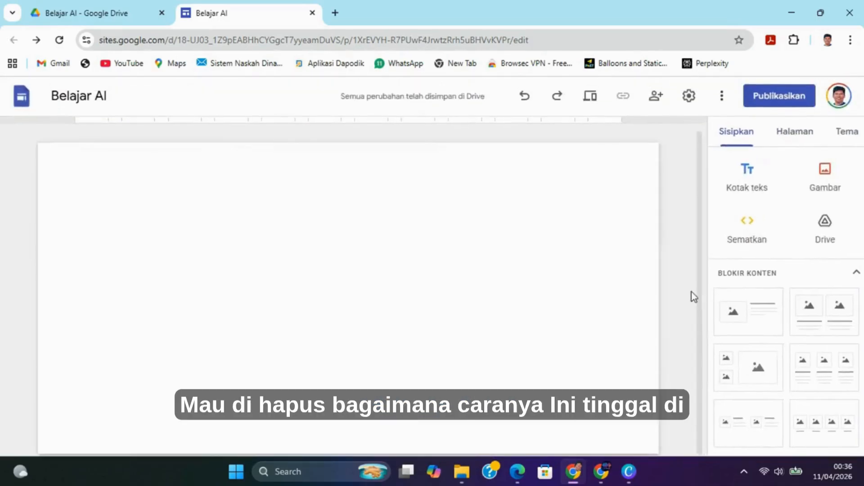
# Try deleting the section with the hand picture, and undo the deletion
pyautogui.scroll(-5, 691, 295)
pyautogui.click(507, 255)
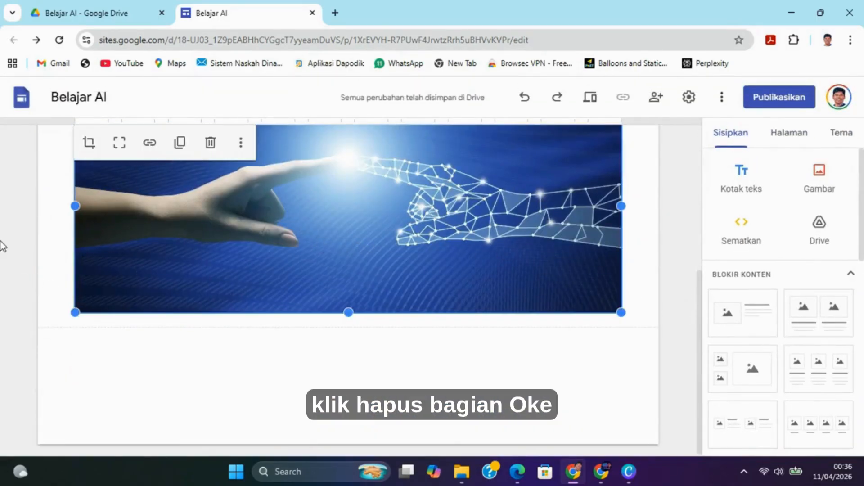
pyautogui.click(21, 227)
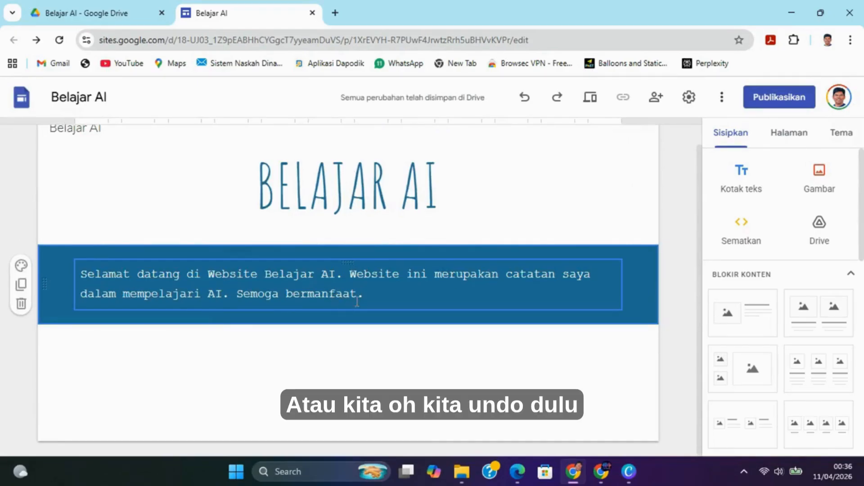
pyautogui.click(524, 97)
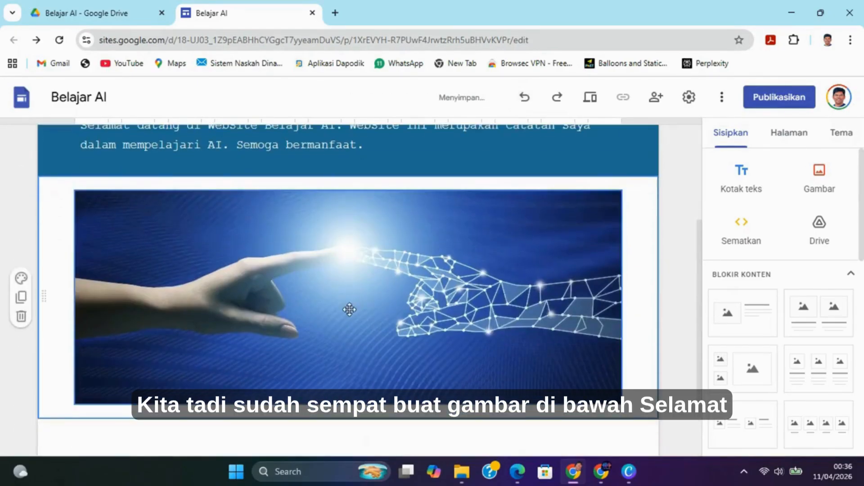
# Move the hand picture's section above the blue welcome text section
pyautogui.scroll(2, 349, 309)
pyautogui.scroll(-1, 345, 309)
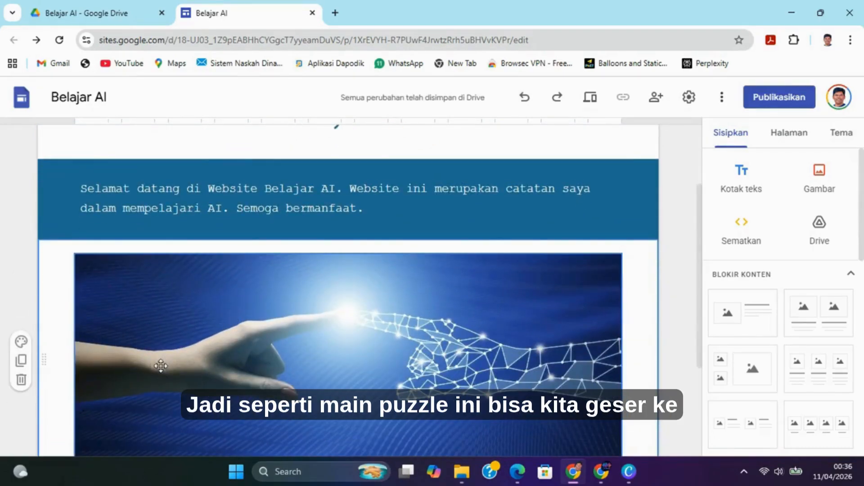
pyautogui.moveTo(42, 361); pyautogui.dragTo(42, 269)
pyautogui.scroll(-4, 192, 292)
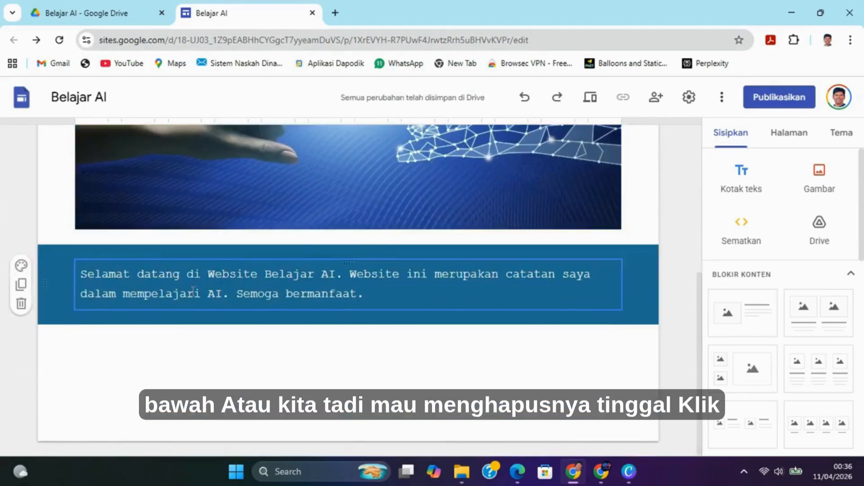
# Delete the page section containing the hand picture
pyautogui.scroll(3, 346, 315)
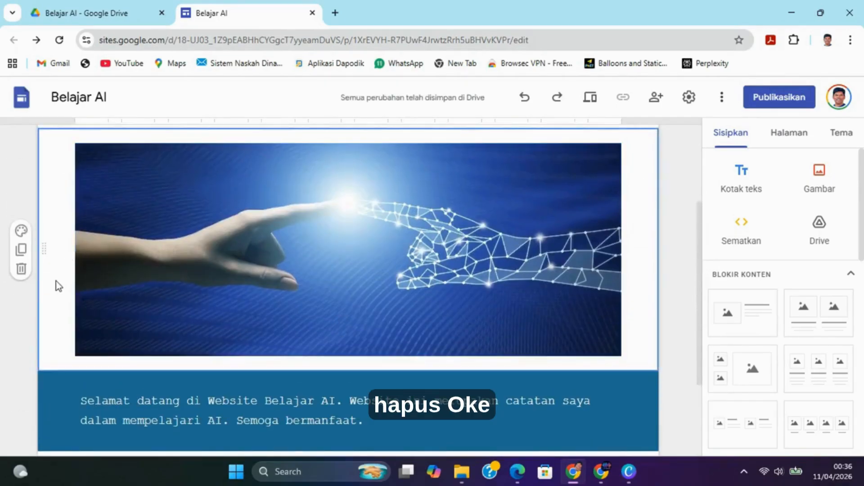
pyautogui.click(21, 269)
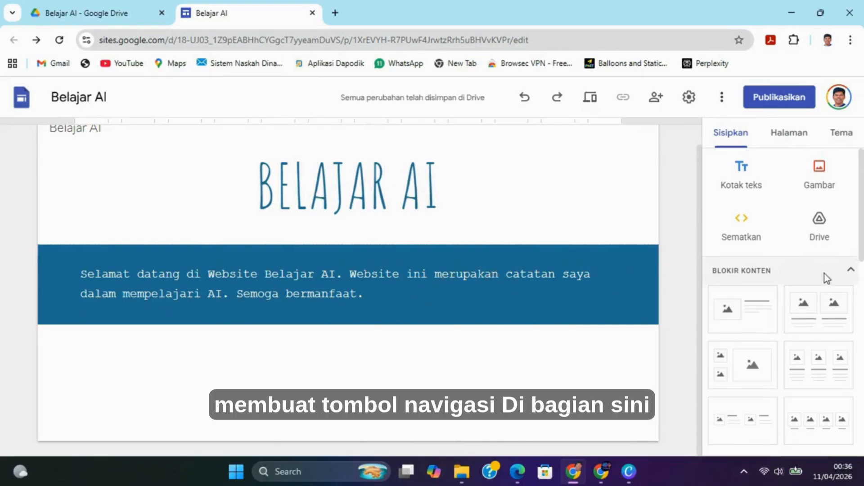
# Insert the content block with four image placeholders in a row, each with a caption below
pyautogui.scroll(-8, 825, 276)
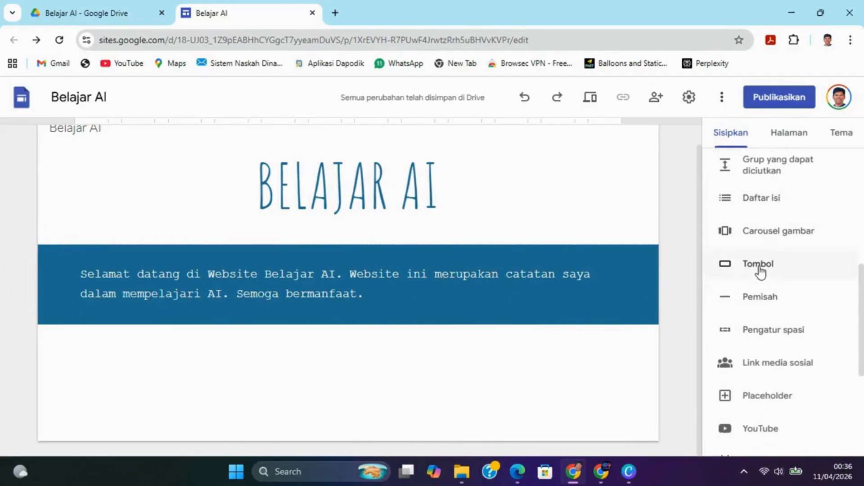
pyautogui.scroll(-5, 787, 305)
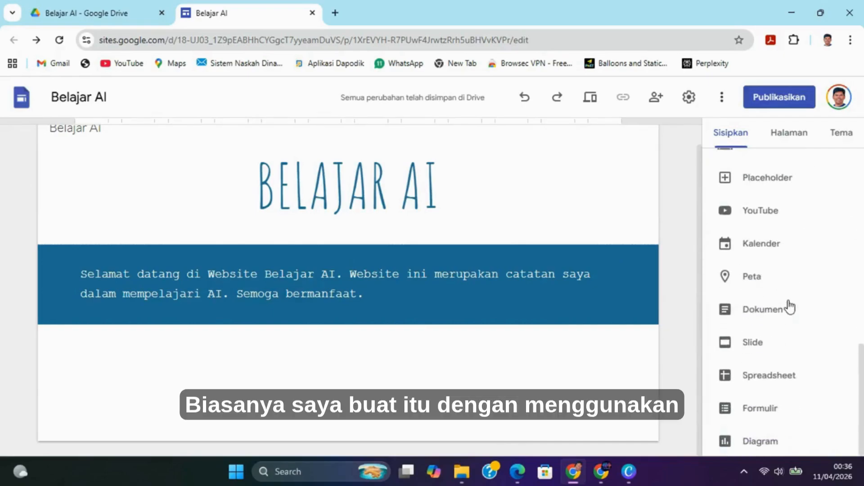
pyautogui.scroll(6, 788, 306)
pyautogui.scroll(4, 791, 311)
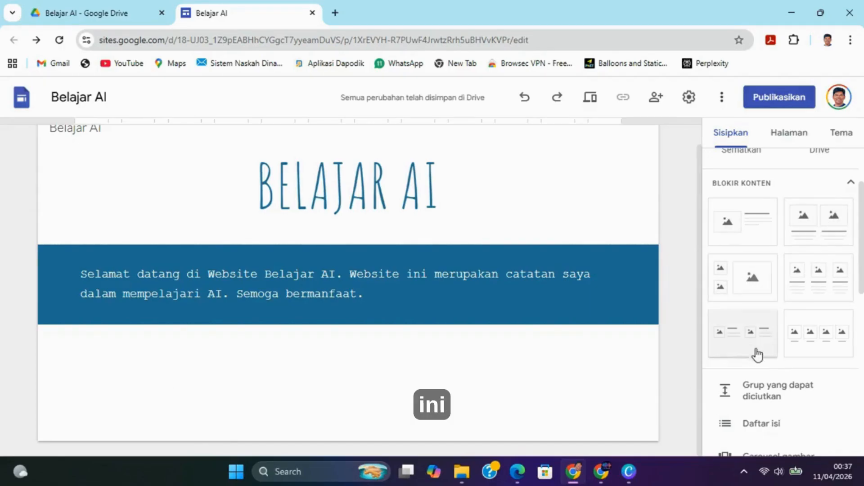
pyautogui.scroll(-2, 825, 337)
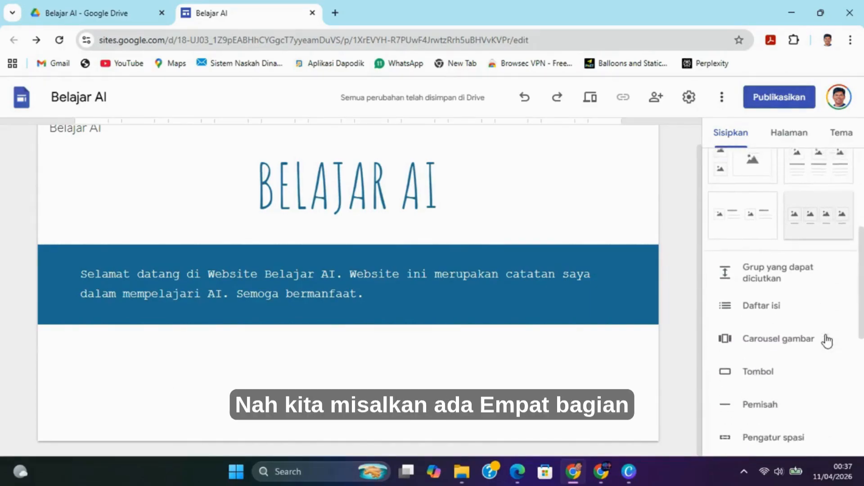
pyautogui.scroll(1, 763, 275)
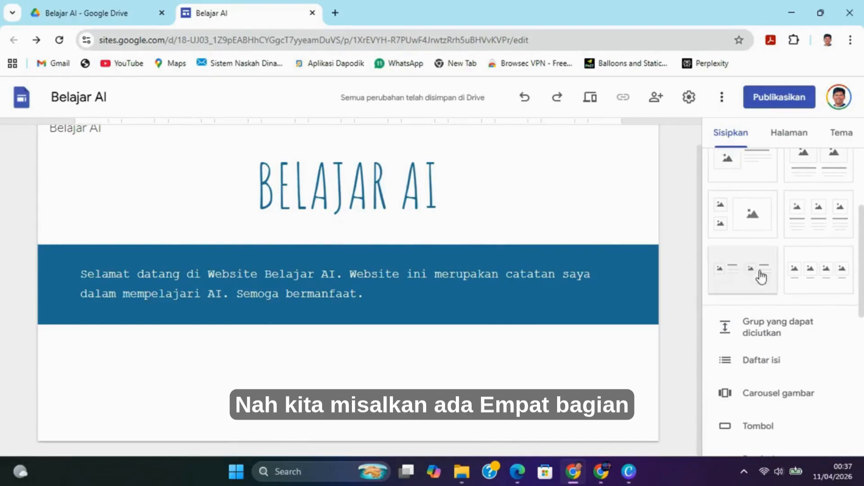
pyautogui.click(808, 275)
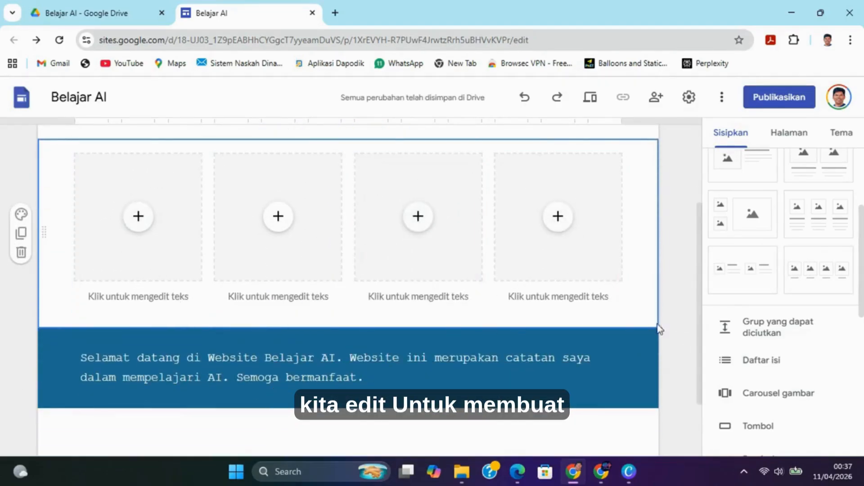
# Move the blue welcome text section above the four-image block
pyautogui.scroll(2, 450, 279)
pyautogui.scroll(-2, 400, 329)
pyautogui.scroll(-1, 399, 329)
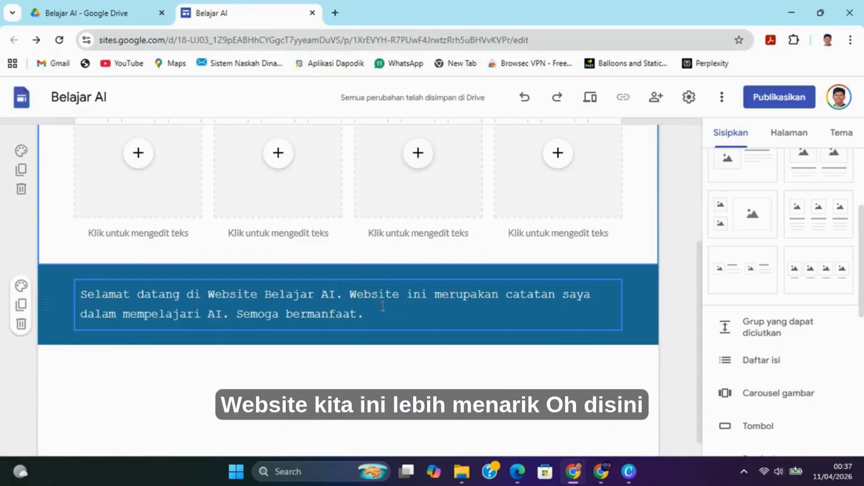
pyautogui.scroll(2, 310, 282)
pyautogui.scroll(-2, 322, 290)
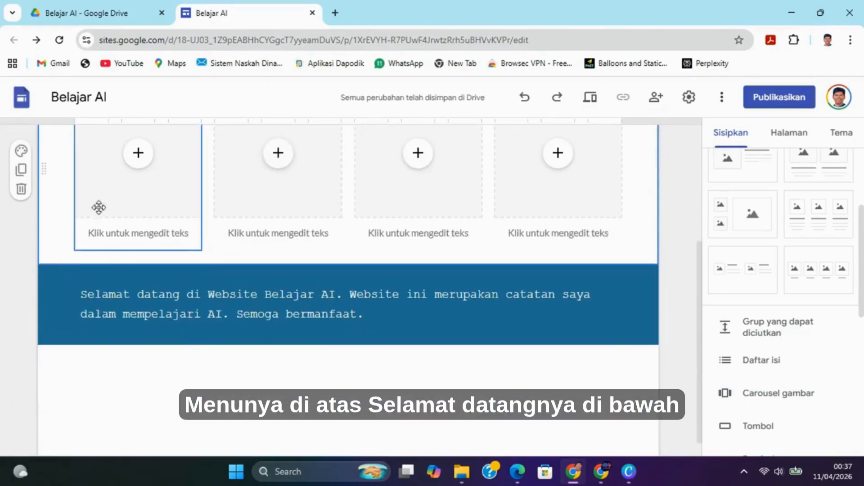
pyautogui.scroll(3, 148, 260)
pyautogui.scroll(-2, 140, 327)
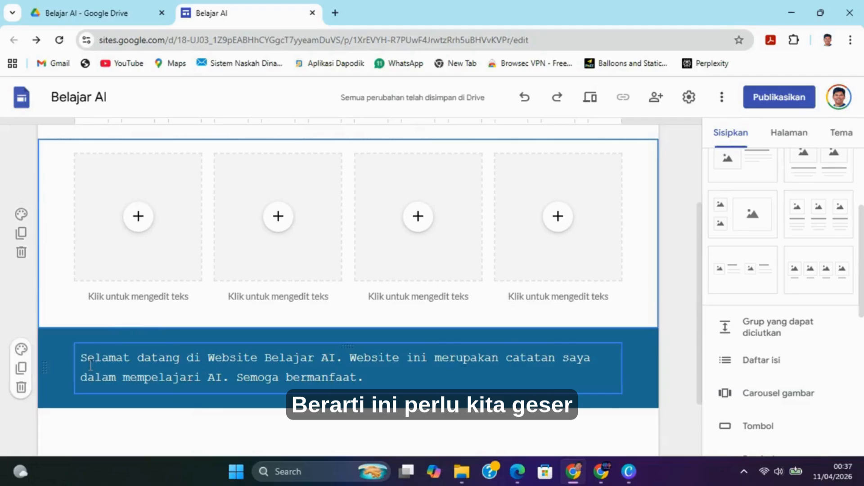
pyautogui.scroll(-2, 84, 346)
pyautogui.scroll(2, 84, 347)
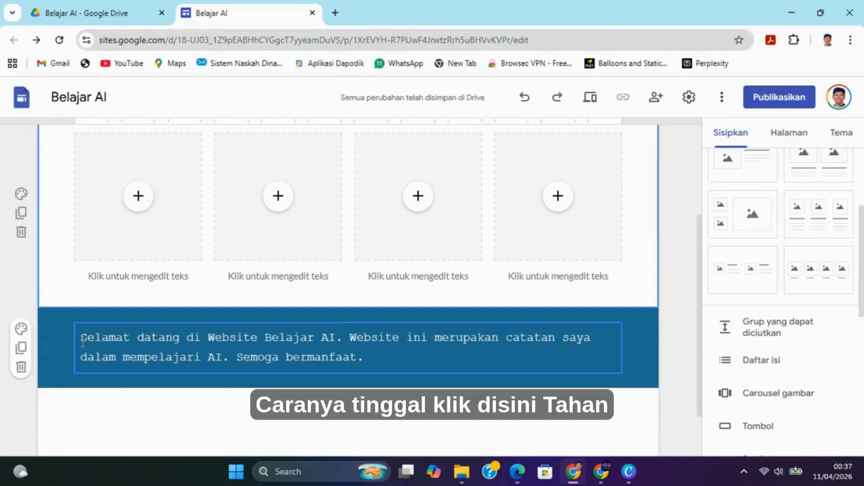
pyautogui.moveTo(43, 351); pyautogui.dragTo(41, 264)
pyautogui.scroll(-5, 94, 342)
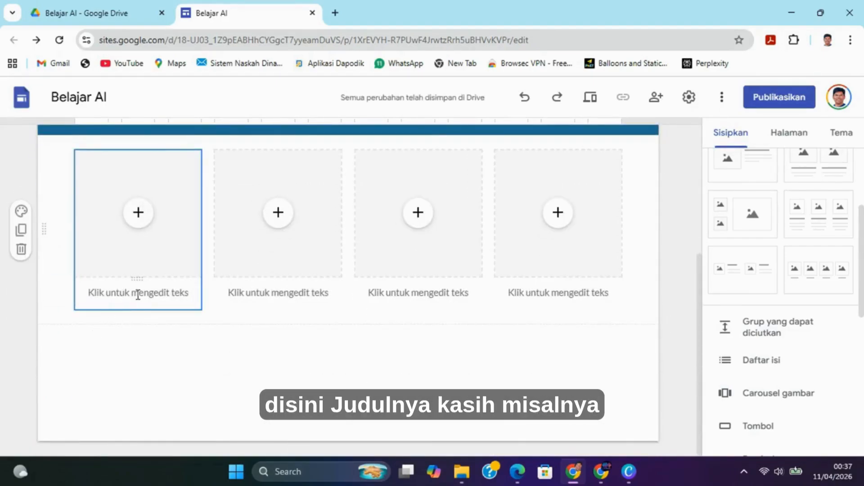
# Caption the first image placeholder "JURNAL MENGAJAR" and the second "KONTEN AI"
pyautogui.click(136, 292)
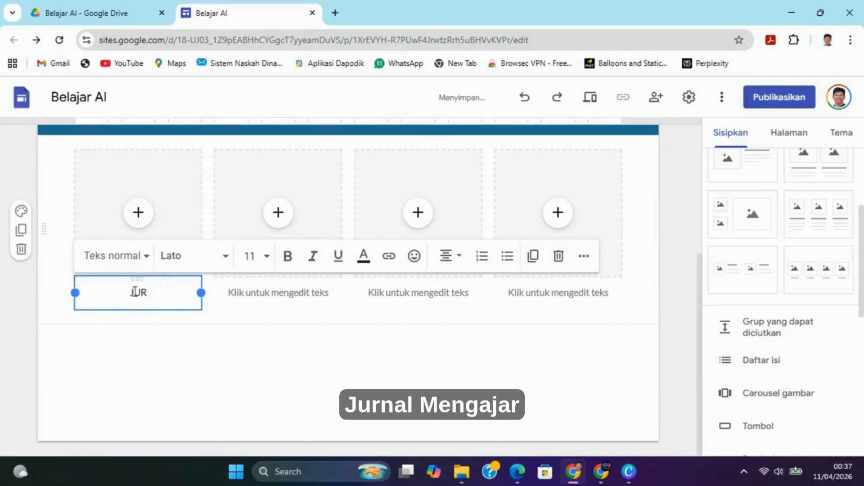
pyautogui.write('JURNAL MENGAJAR')
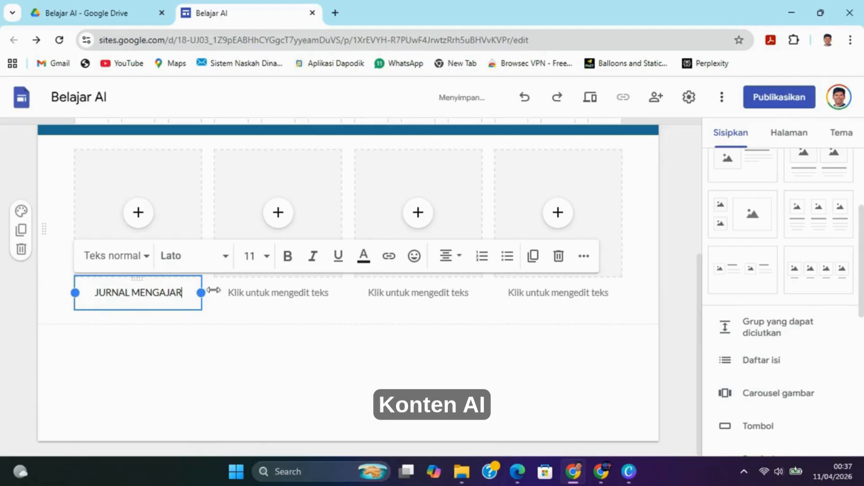
pyautogui.click(296, 293)
pyautogui.write('KONTEN AI')
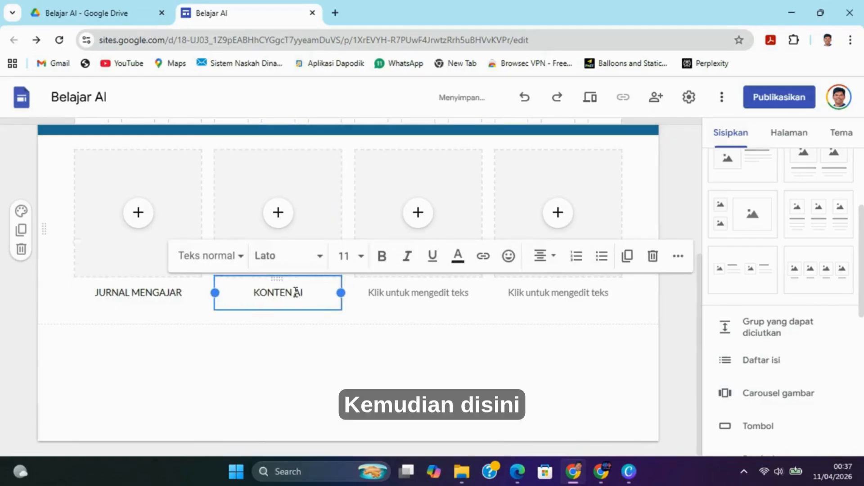
# Caption the third image placeholder "MEDIA AJAR" and the fourth "APLIKASI", and leave text editing
pyautogui.click(405, 288)
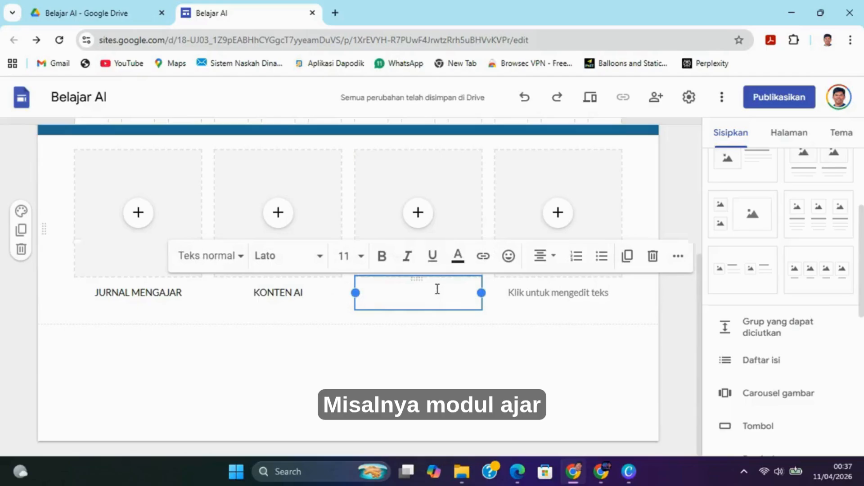
pyautogui.write('MODUL AJAR')
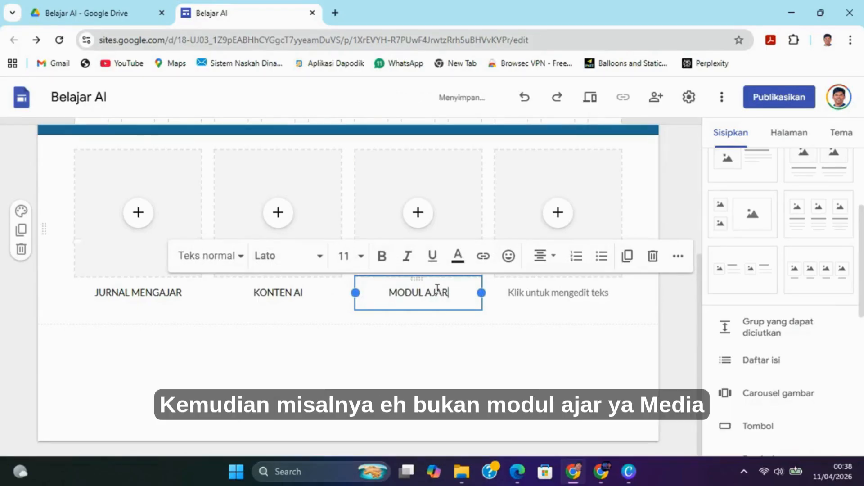
pyautogui.moveTo(459, 296); pyautogui.dragTo(380, 297)
pyautogui.write('MEDIA')
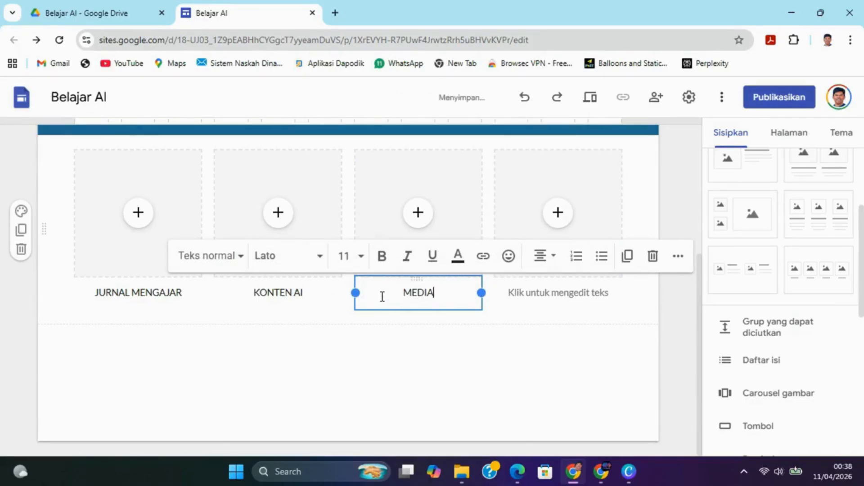
pyautogui.write('AJAR')
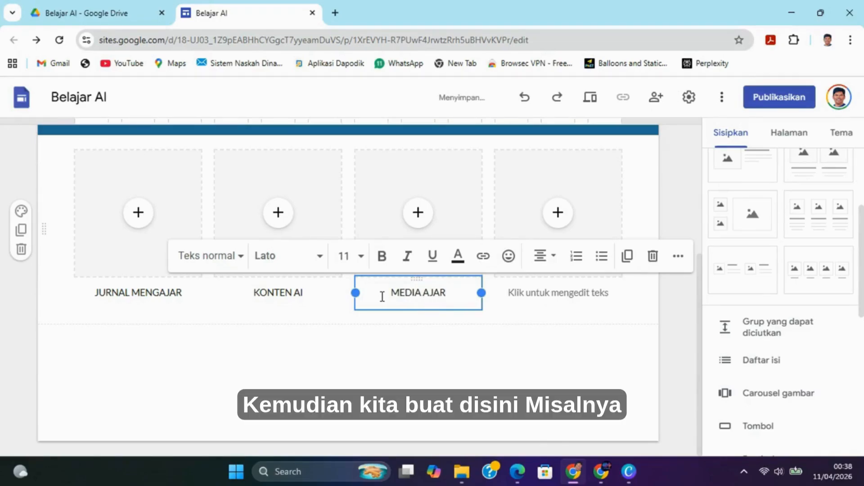
pyautogui.click(565, 293)
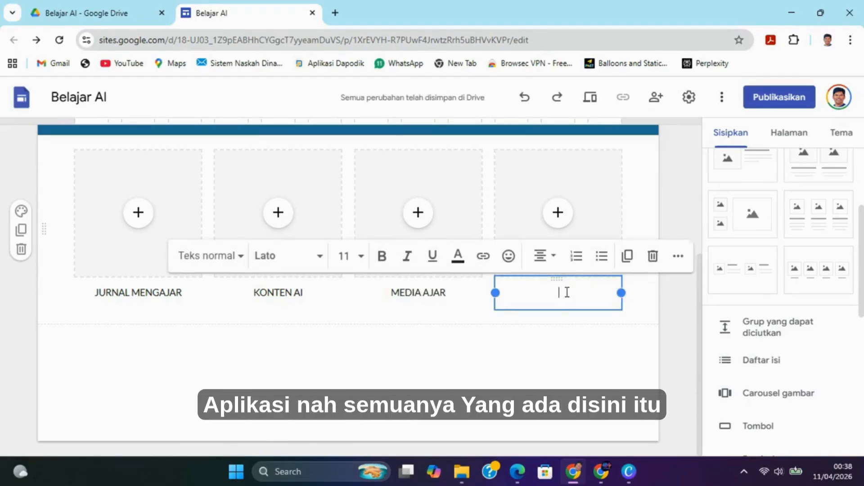
pyautogui.write('APLIKASI')
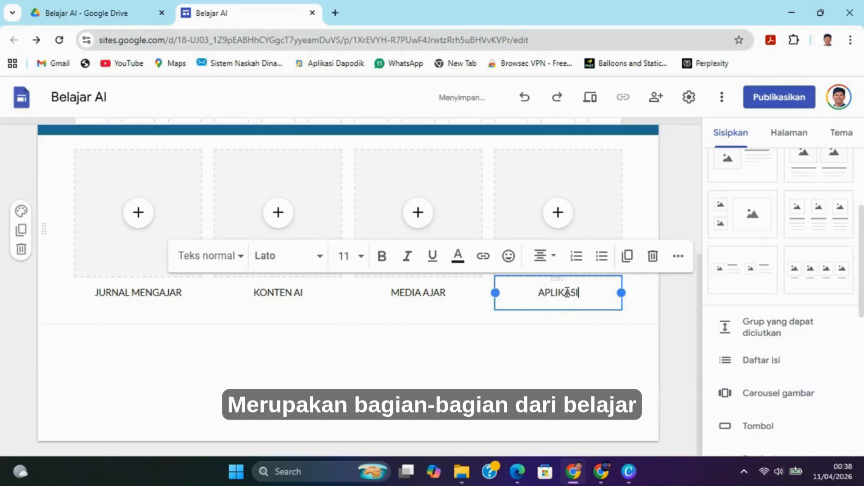
pyautogui.scroll(4, 346, 351)
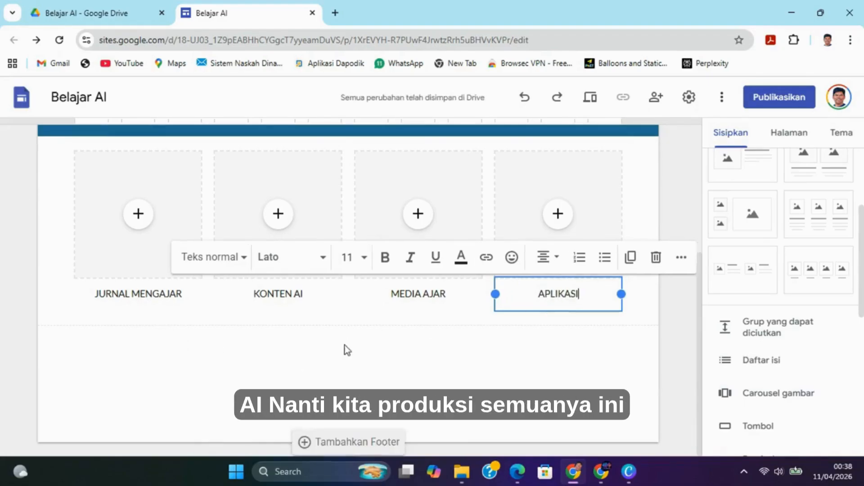
pyautogui.scroll(-4, 295, 383)
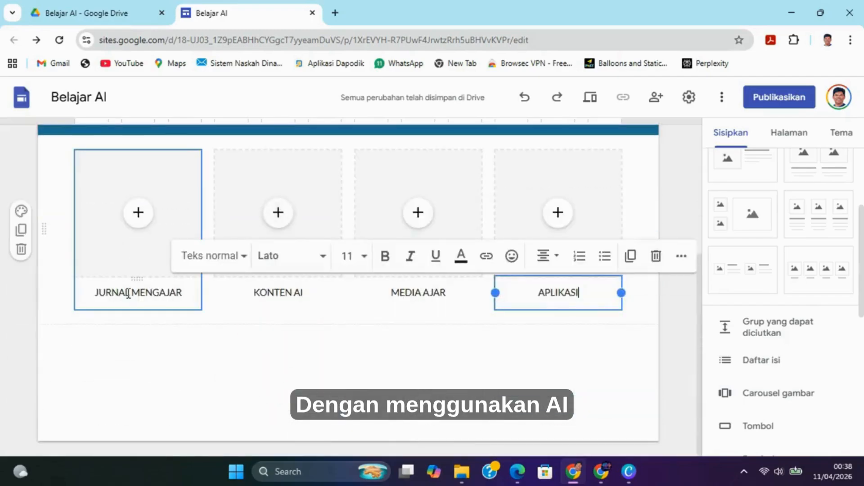
pyautogui.click(334, 364)
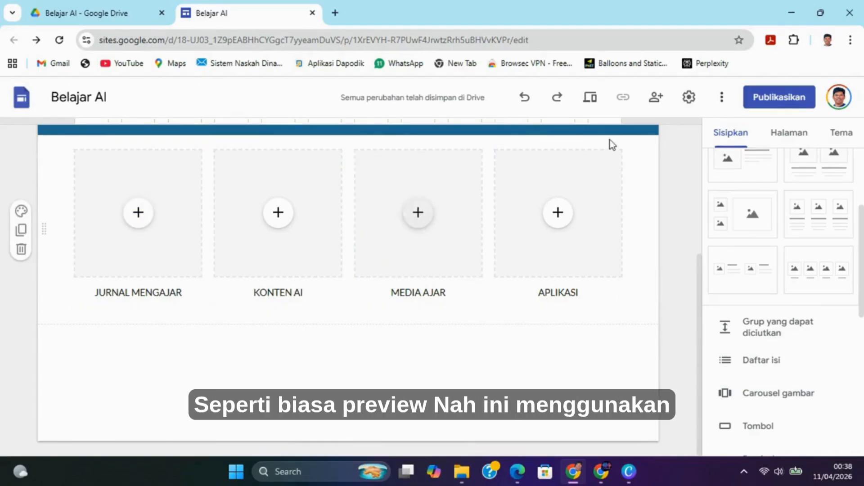
# Preview the page at phone, tablet and large-screen sizes, check the four-image block, and return to editing
pyautogui.click(593, 104)
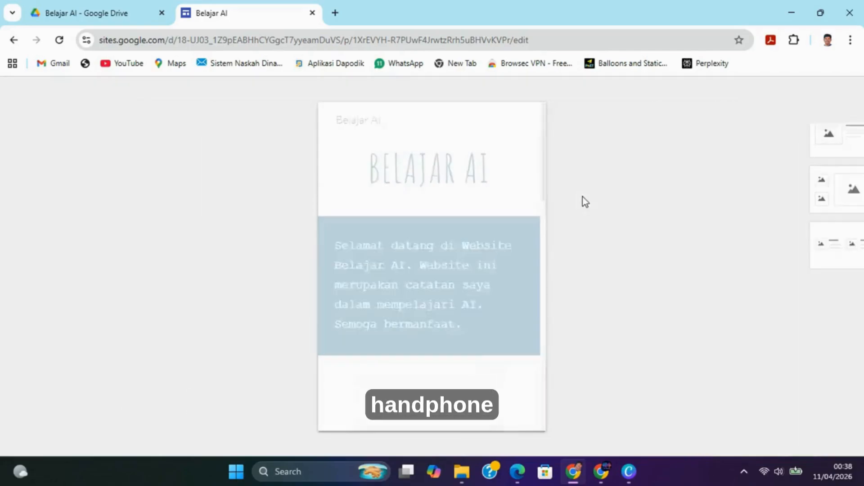
pyautogui.scroll(-10, 435, 231)
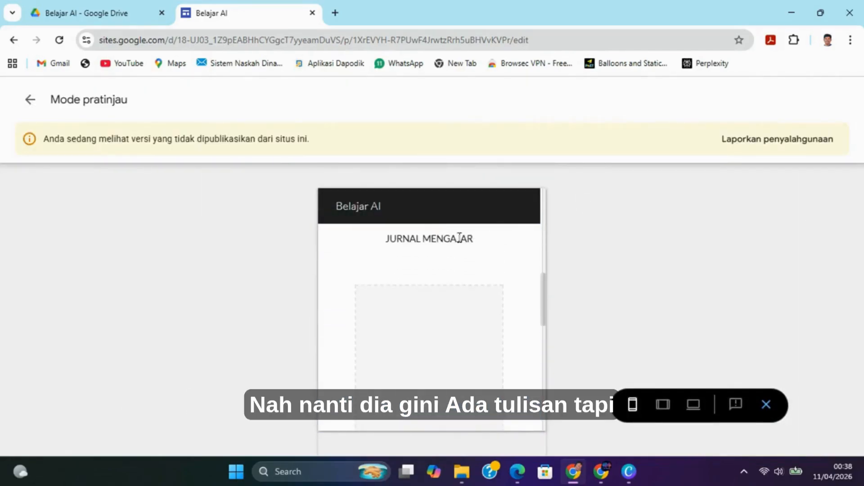
pyautogui.scroll(3, 455, 245)
pyautogui.scroll(2, 450, 323)
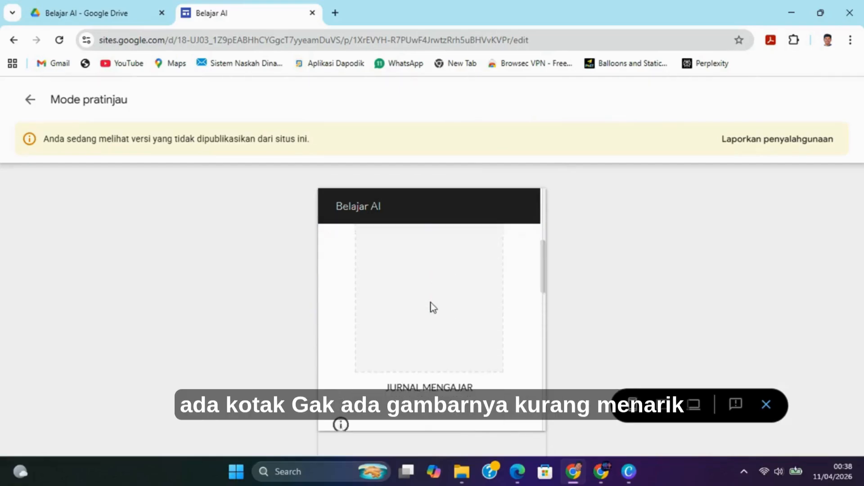
pyautogui.scroll(-2, 430, 305)
pyautogui.click(663, 405)
pyautogui.scroll(3, 429, 324)
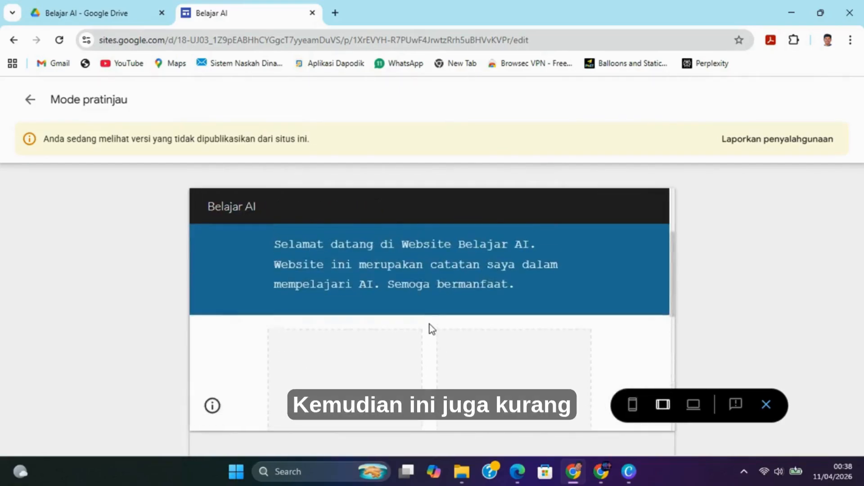
pyautogui.scroll(-5, 430, 324)
pyautogui.click(693, 404)
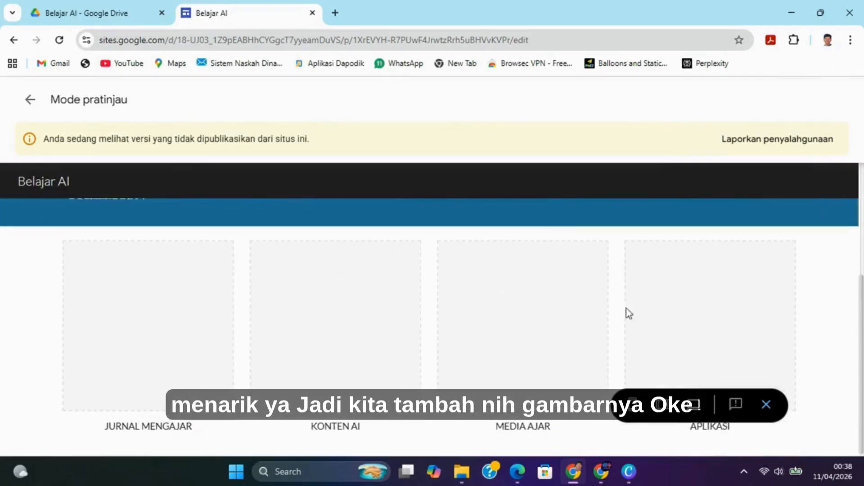
pyautogui.click(766, 404)
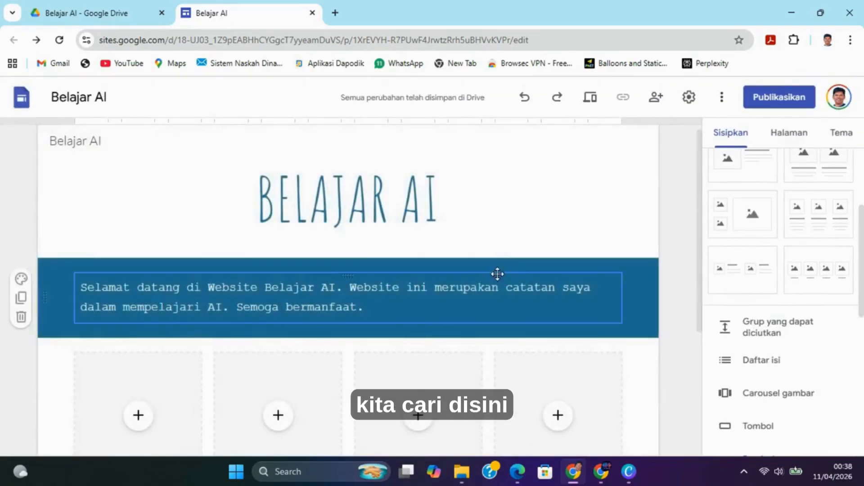
# Start choosing an existing image for the JURNAL MENGAJAR placeholder and search Google Images for "jURNAL MENGAJAR"
pyautogui.scroll(-4, 497, 274)
pyautogui.click(138, 227)
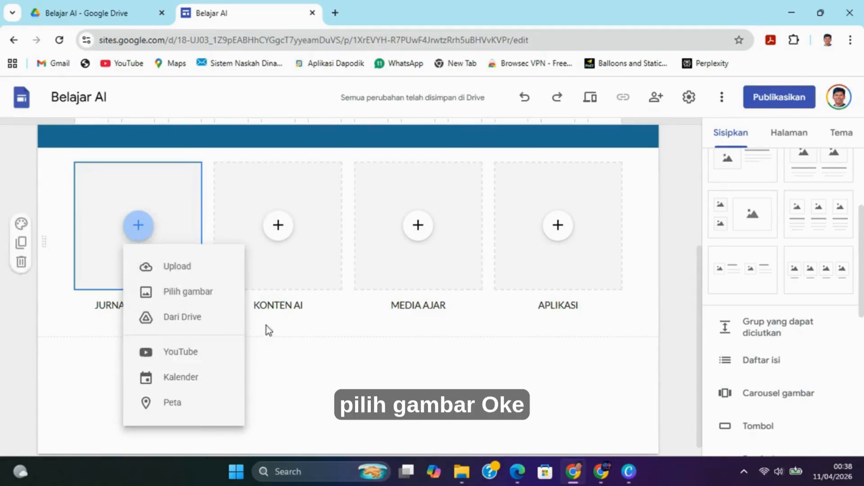
pyautogui.click(183, 293)
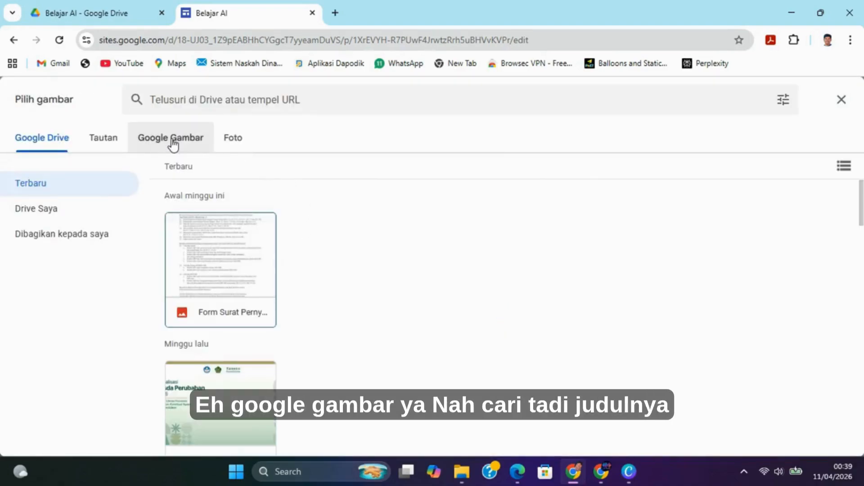
pyautogui.click(173, 143)
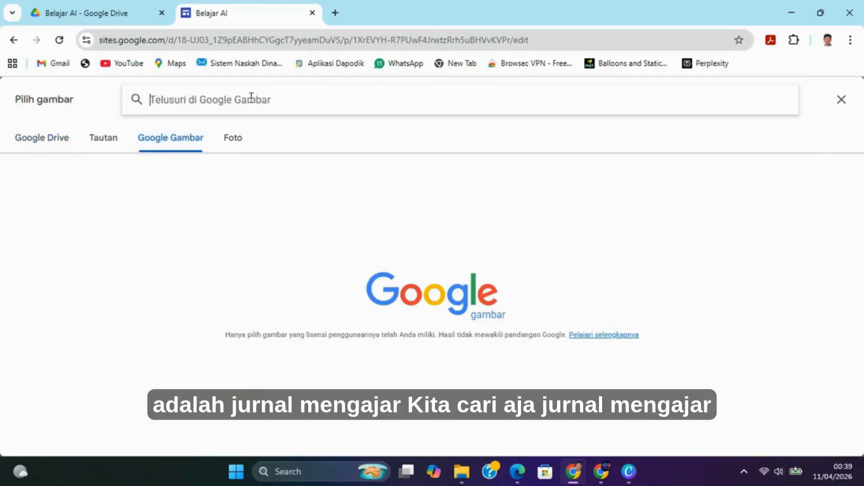
pyautogui.write('jURNAL ME')
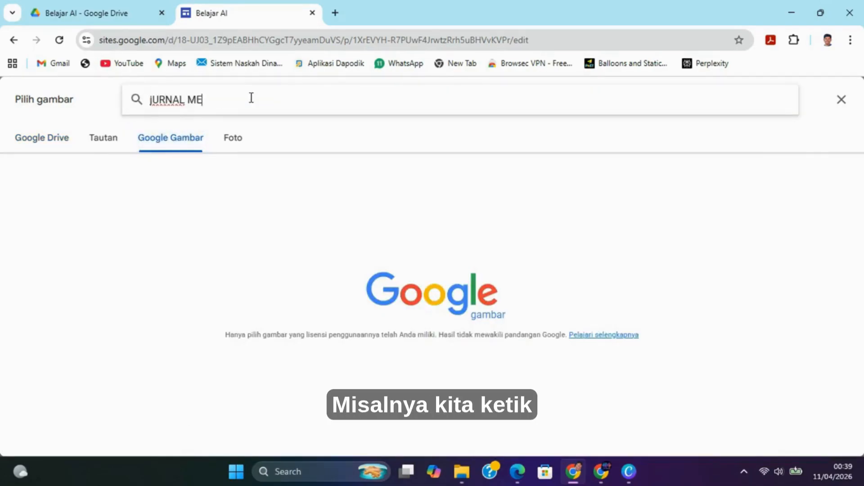
pyautogui.write('NGAJAR')
pyautogui.press('Return')
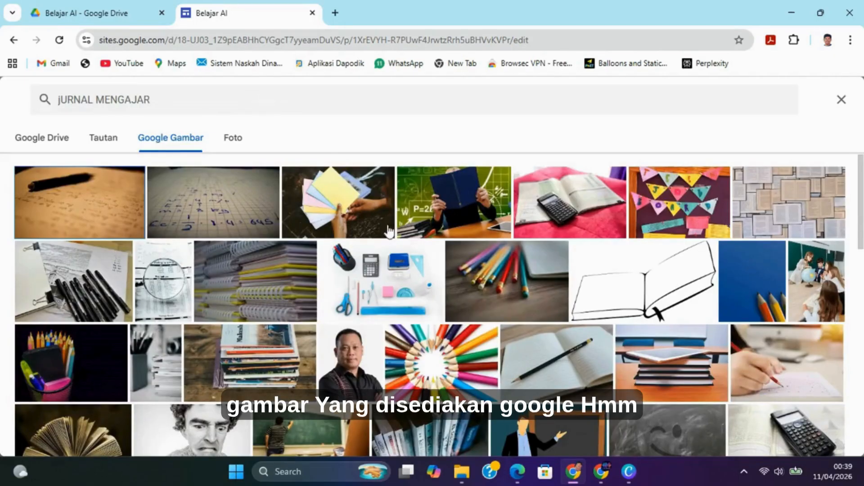
# Browse the results and insert the photo of a pen on handwritten paper into the JURNAL MENGAJAR placeholder
pyautogui.scroll(-2, 164, 292)
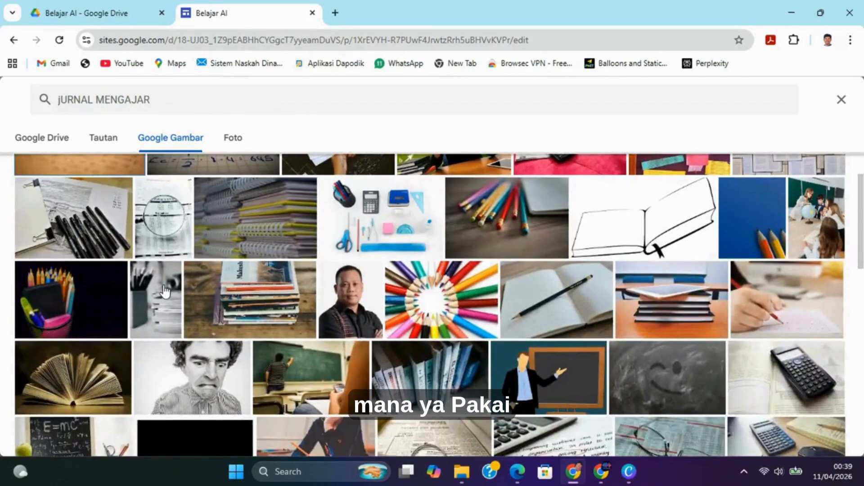
pyautogui.scroll(-1, 164, 292)
pyautogui.scroll(-4, 164, 292)
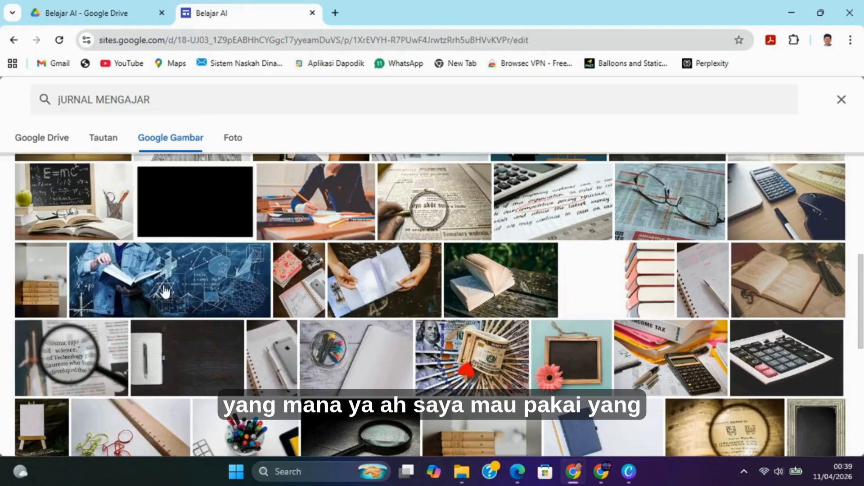
pyautogui.scroll(7, 164, 292)
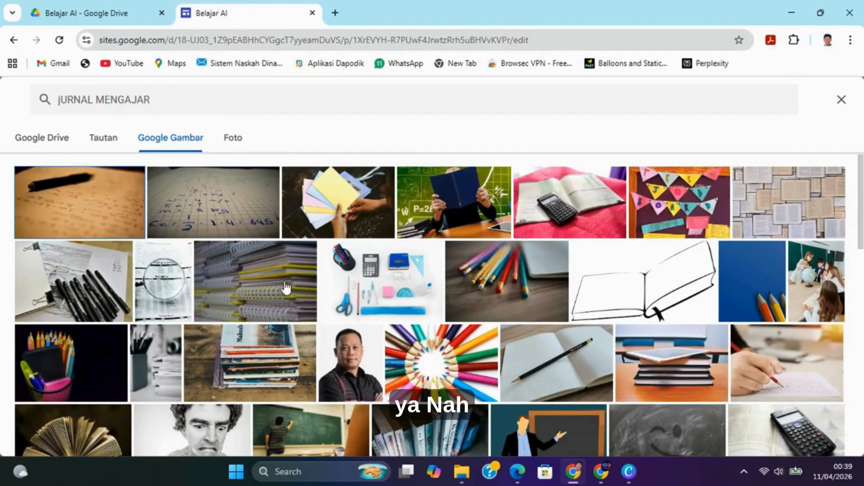
pyautogui.doubleClick(89, 212)
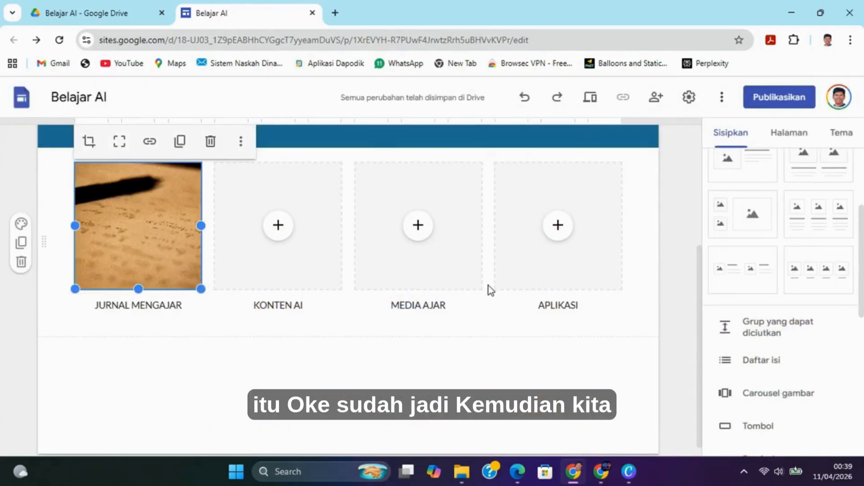
# Start choosing an image for the KONTEN AI placeholder and search Google Images for "KONTEN AI"
pyautogui.click(280, 226)
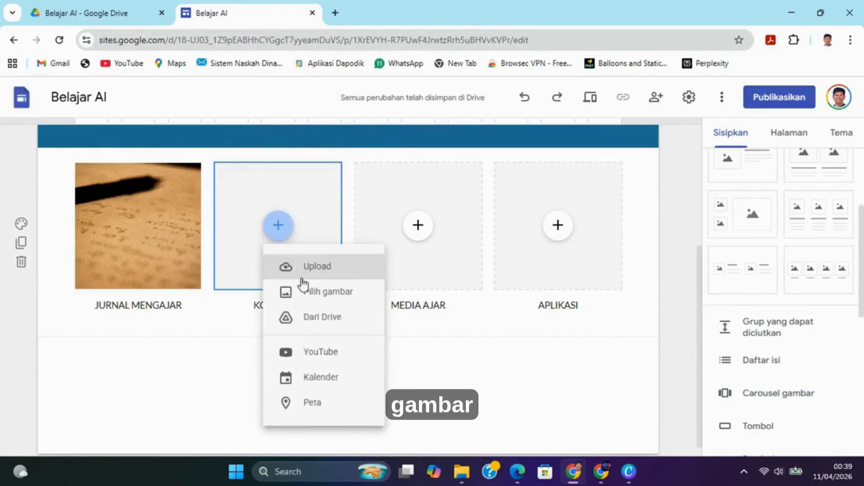
pyautogui.click(320, 293)
pyautogui.click(364, 106)
pyautogui.write('KON')
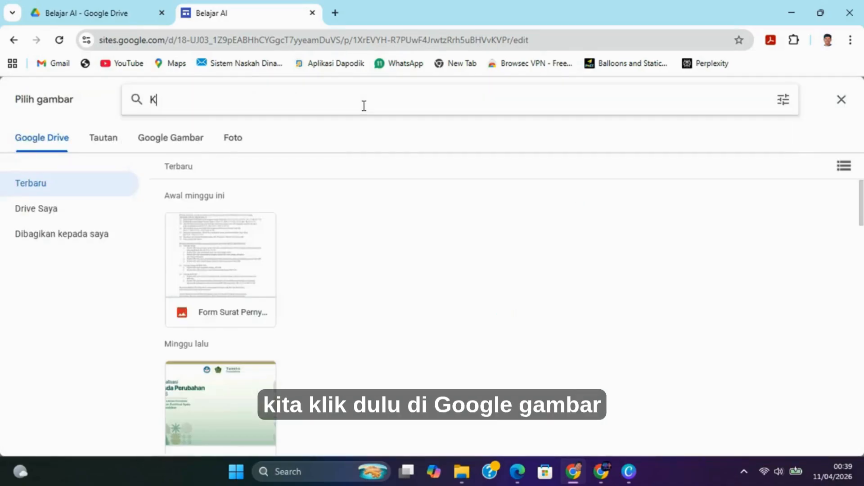
pyautogui.click(170, 139)
pyautogui.write('KON')
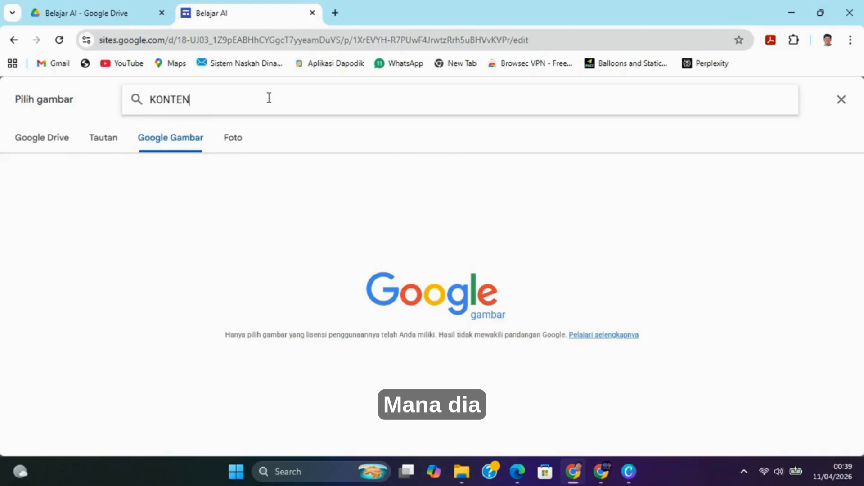
pyautogui.press('Return')
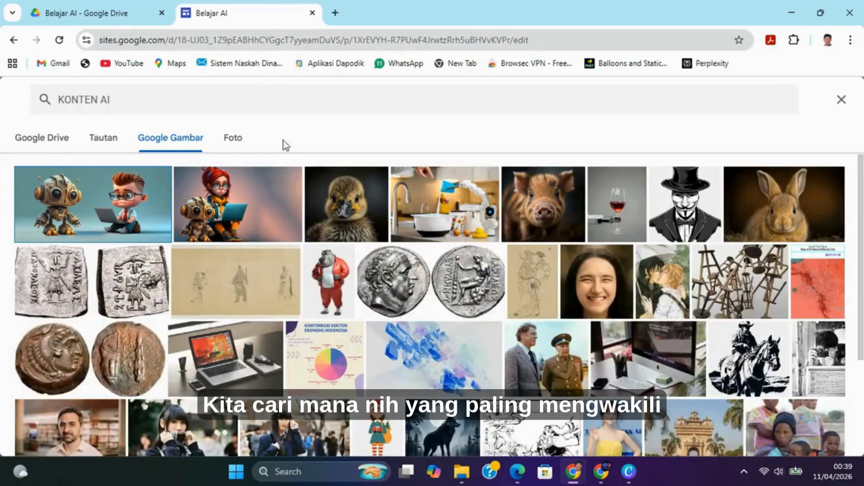
# Insert the picture of the red-haired girl with a robot and laptop into the KONTEN AI placeholder
pyautogui.scroll(-3, 327, 367)
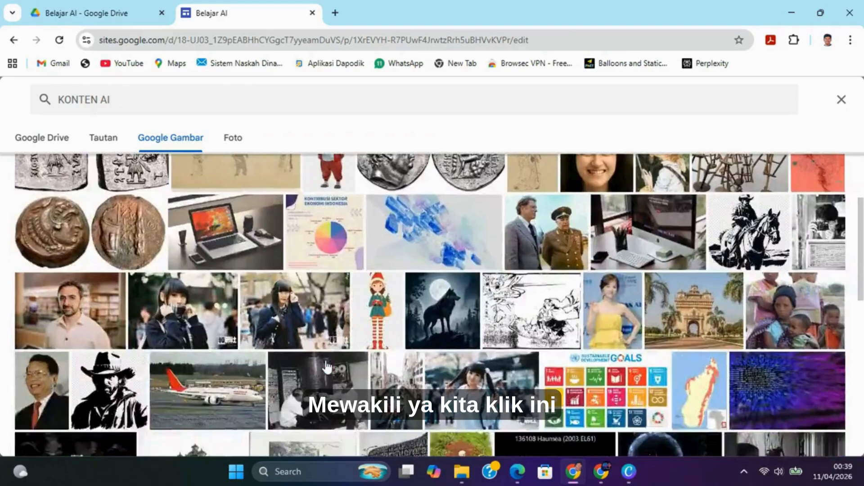
pyautogui.scroll(1, 327, 367)
pyautogui.scroll(2, 230, 203)
pyautogui.doubleClick(217, 206)
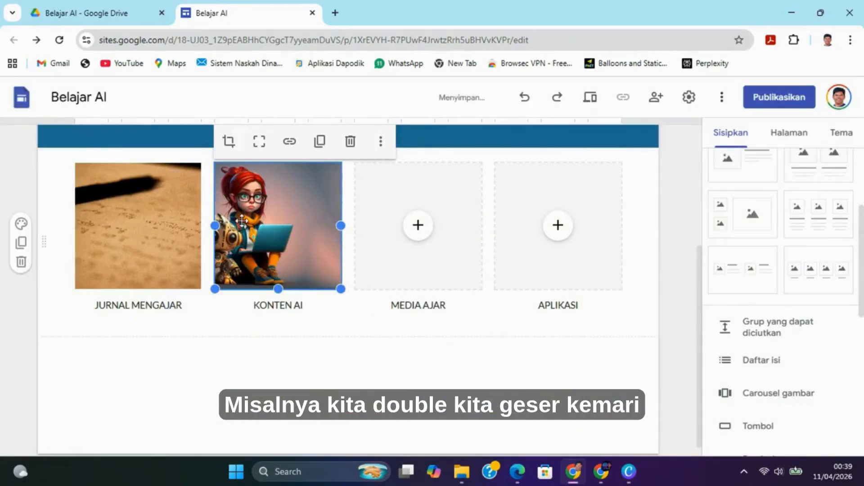
# Reposition the KONTEN AI picture within its frame to show both the robot and the girl
pyautogui.doubleClick(252, 220)
pyautogui.moveTo(252, 220); pyautogui.dragTo(304, 241)
pyautogui.click(272, 358)
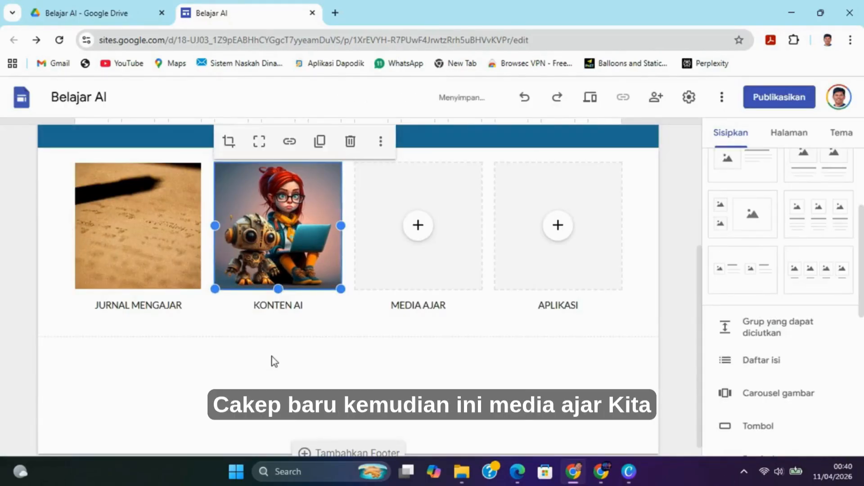
# Start choosing an image for the MEDIA AJAR placeholder and search Google Images for "MEDIA AJAR"
pyautogui.click(419, 227)
pyautogui.click(460, 292)
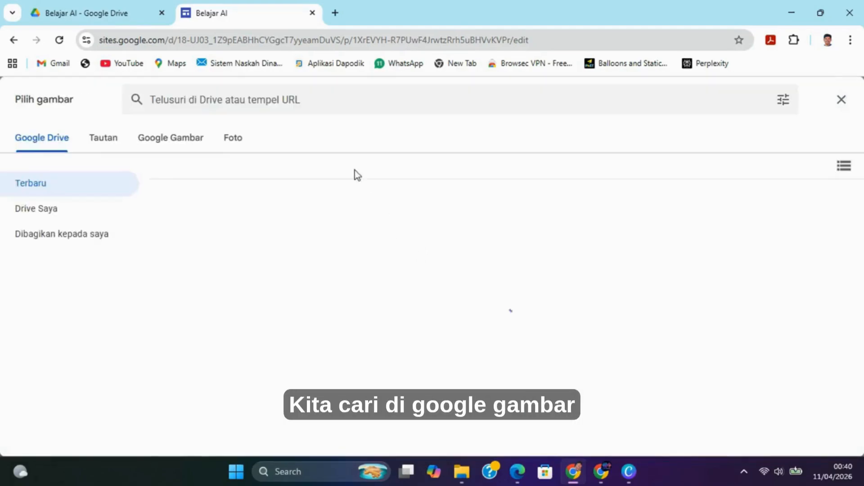
pyautogui.click(300, 99)
pyautogui.write('ME')
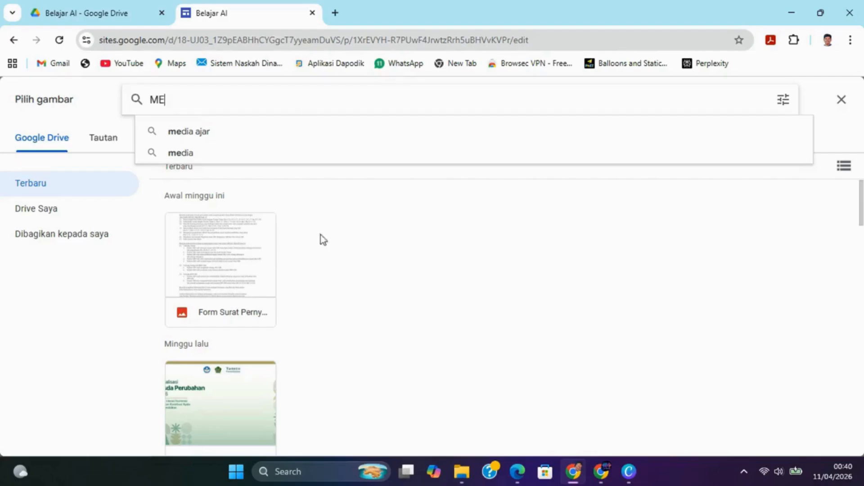
pyautogui.click(180, 137)
pyautogui.write('MEDIA AJAR')
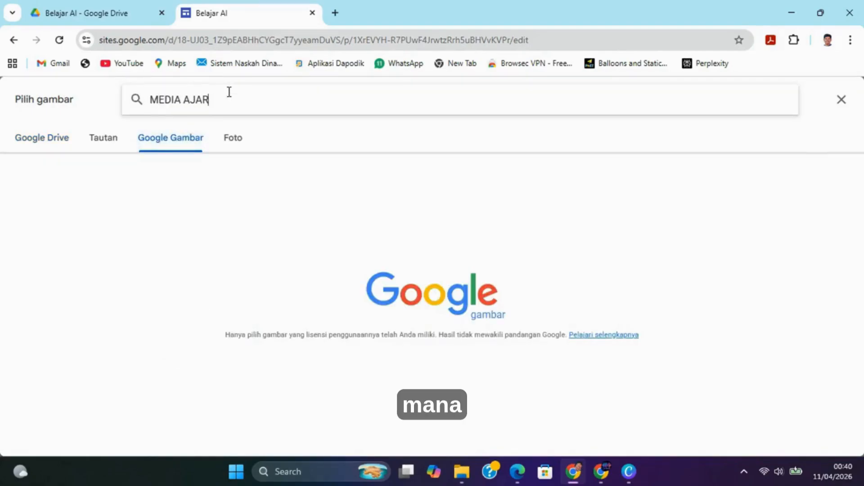
pyautogui.press('Return')
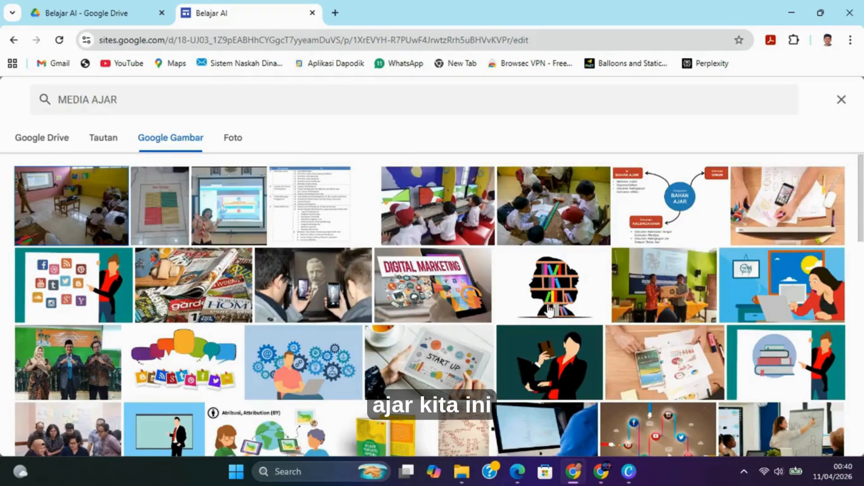
# Look through the results and insert the picture of pupils in red caps working around a table into the MEDIA AJAR placeholder
pyautogui.scroll(-4, 549, 311)
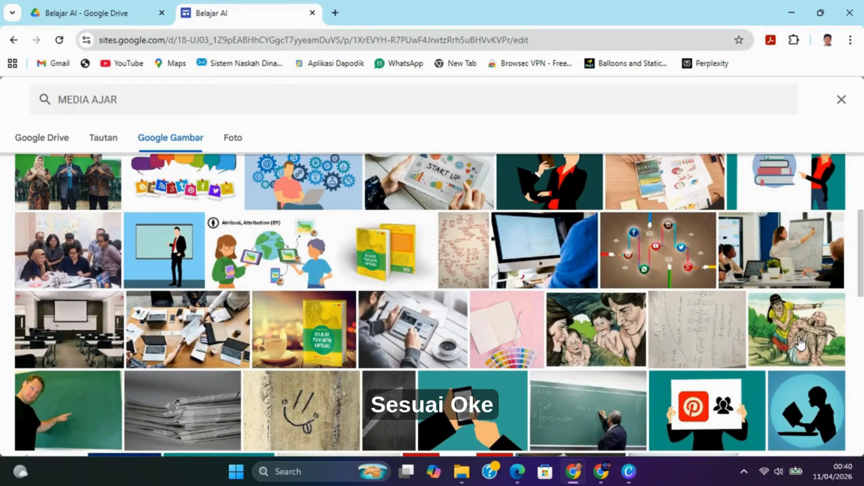
pyautogui.scroll(4, 800, 343)
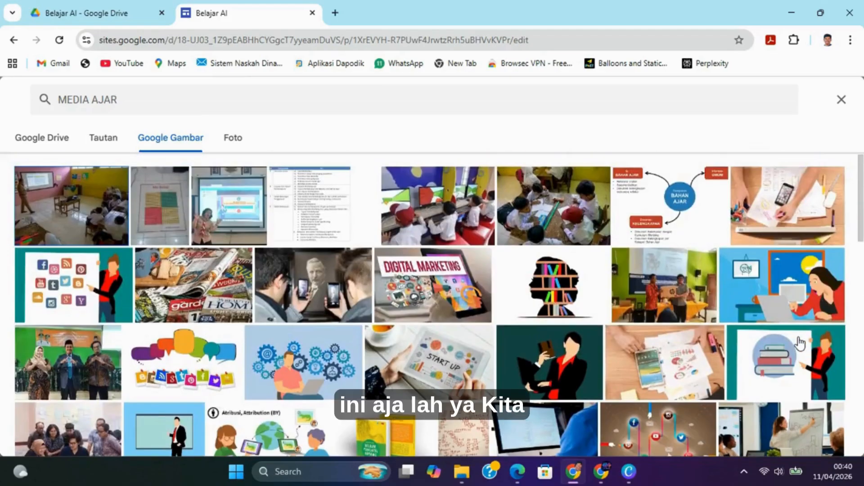
pyautogui.scroll(-3, 800, 343)
pyautogui.scroll(1, 642, 331)
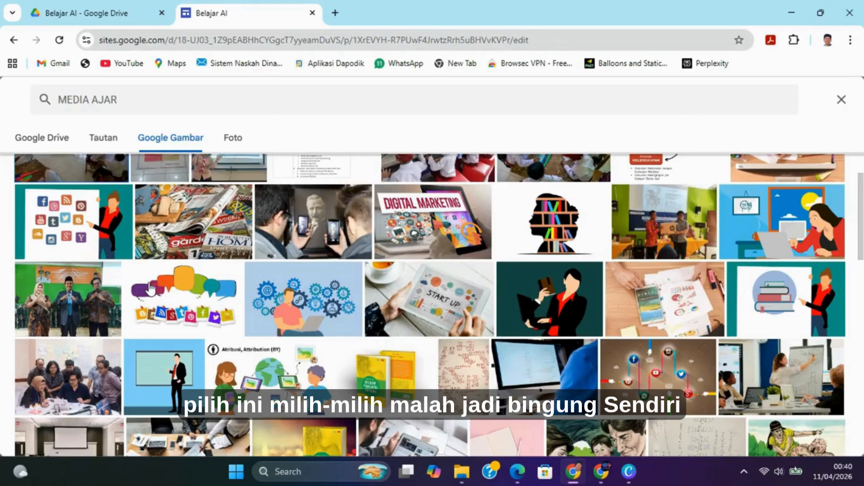
pyautogui.scroll(-7, 300, 374)
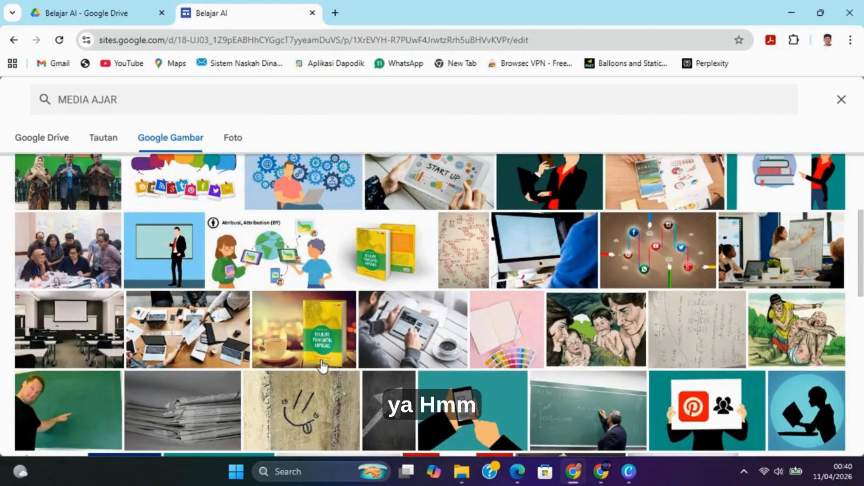
pyautogui.scroll(-4, 322, 364)
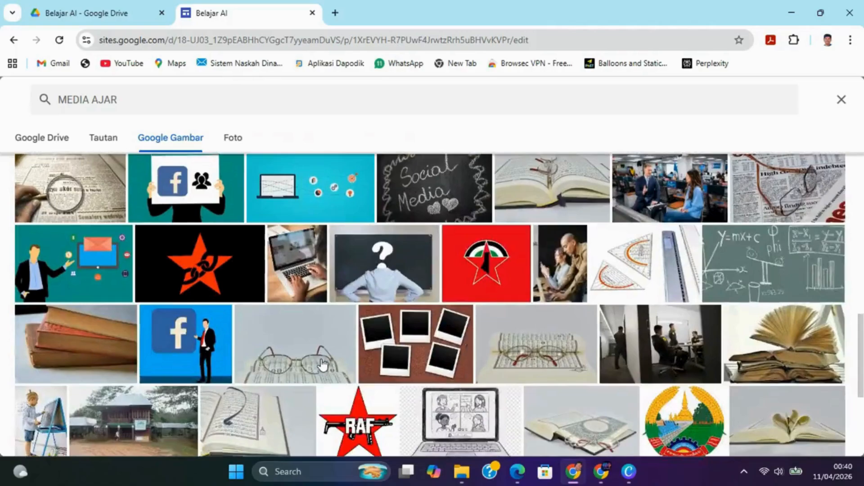
pyautogui.scroll(-1, 322, 363)
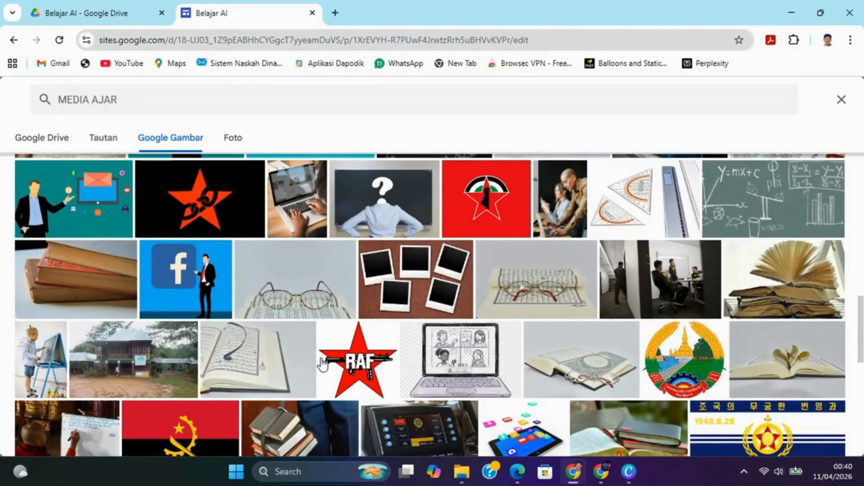
pyautogui.scroll(-9, 322, 363)
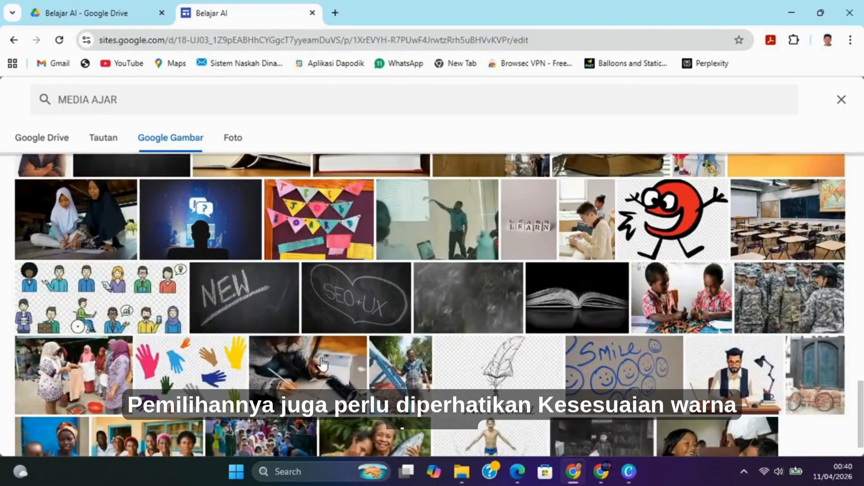
pyautogui.scroll(1, 322, 364)
pyautogui.scroll(-2, 322, 364)
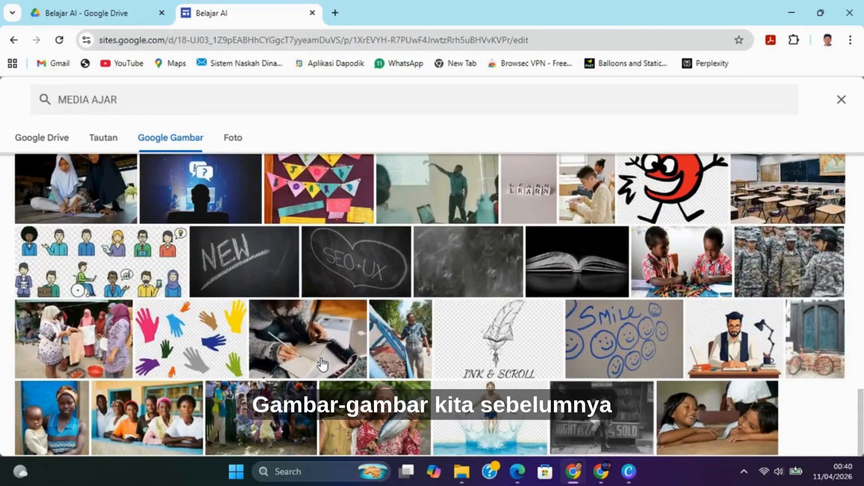
pyautogui.scroll(6, 322, 364)
pyautogui.scroll(10, 322, 363)
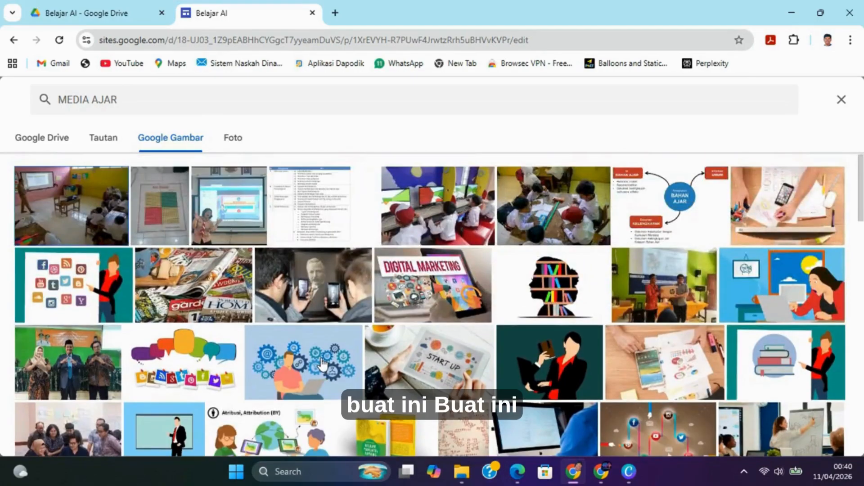
pyautogui.click(562, 210)
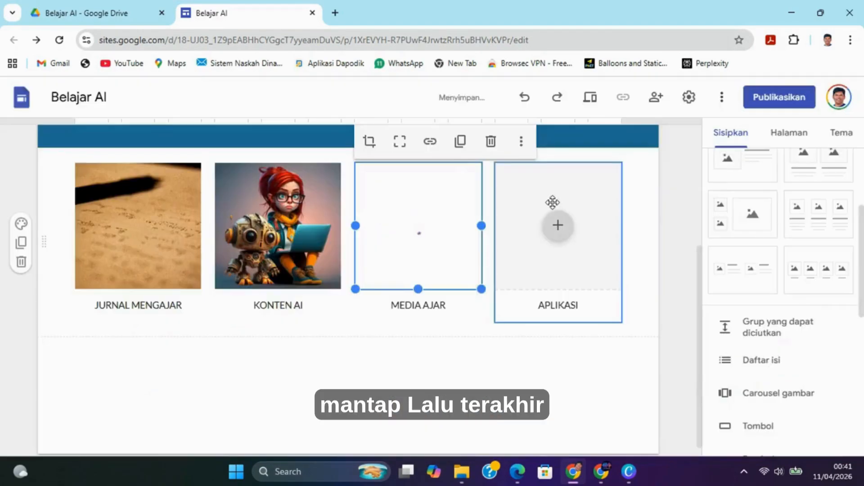
# Start choosing an image for the APLIKASI placeholder and search Google Images for "APLIKASI PEMBELAJARAN"
pyautogui.click(566, 234)
pyautogui.click(598, 292)
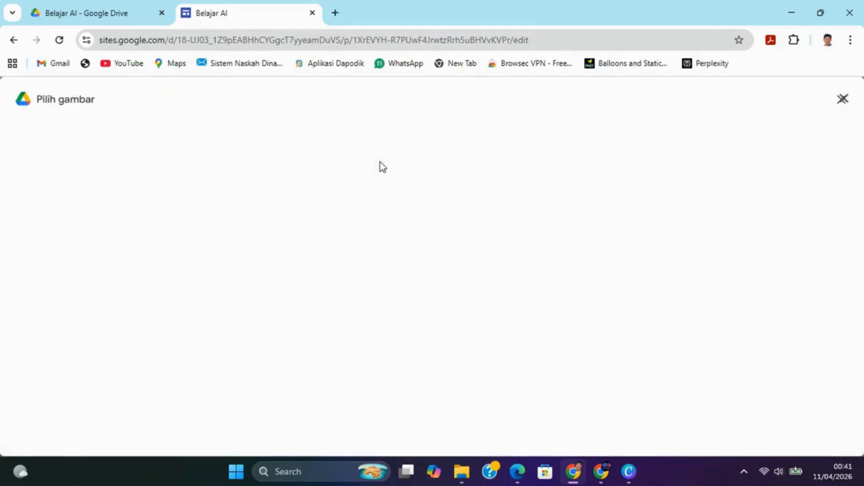
pyautogui.click(282, 101)
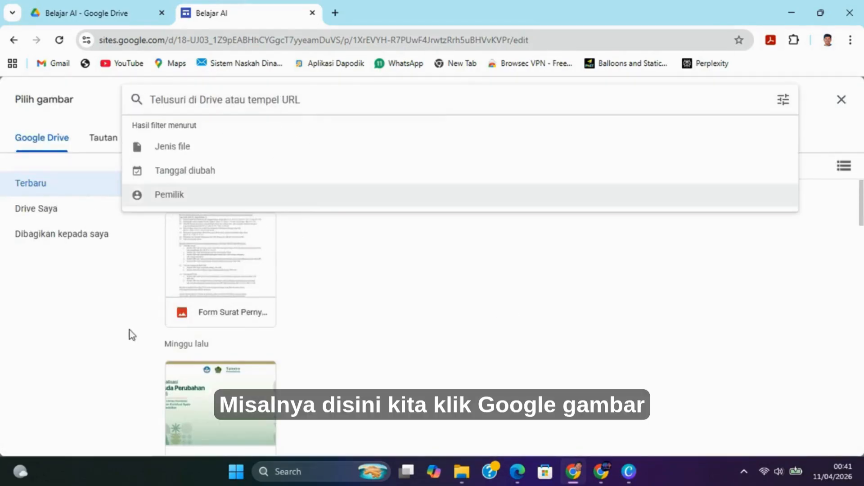
pyautogui.click(170, 138)
pyautogui.write('AP')
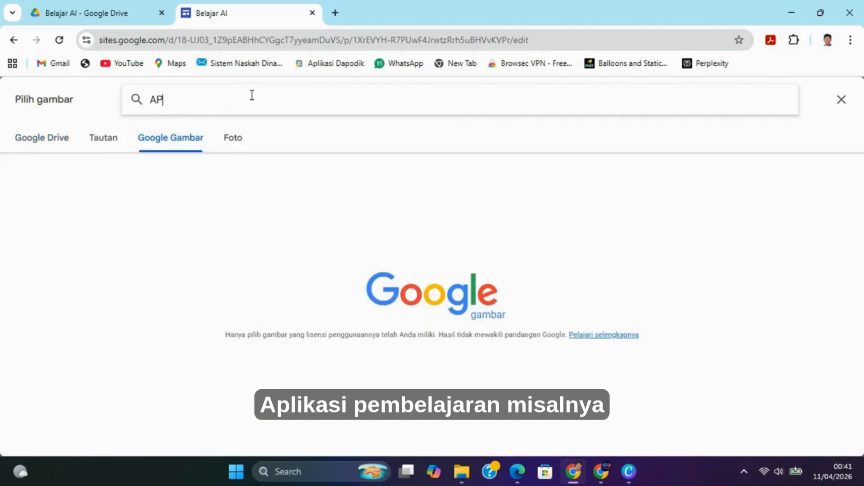
pyautogui.write('LIKASI ')
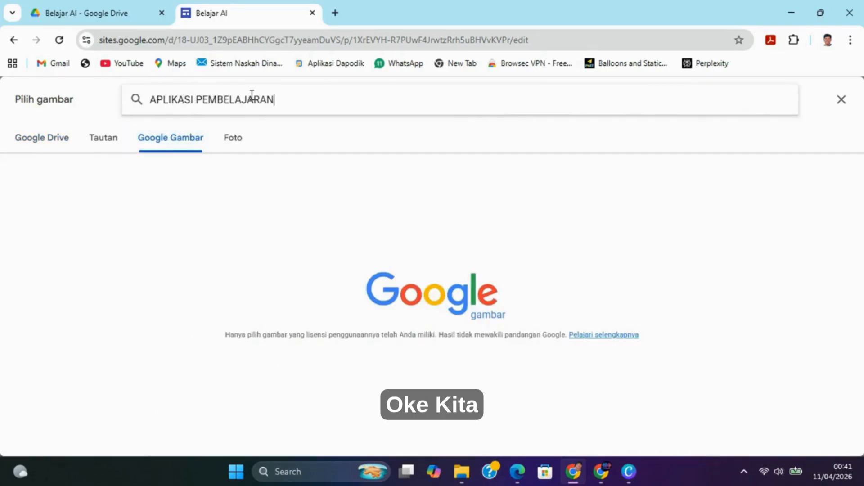
pyautogui.write('PEMBELAJARAN')
pyautogui.press('Return')
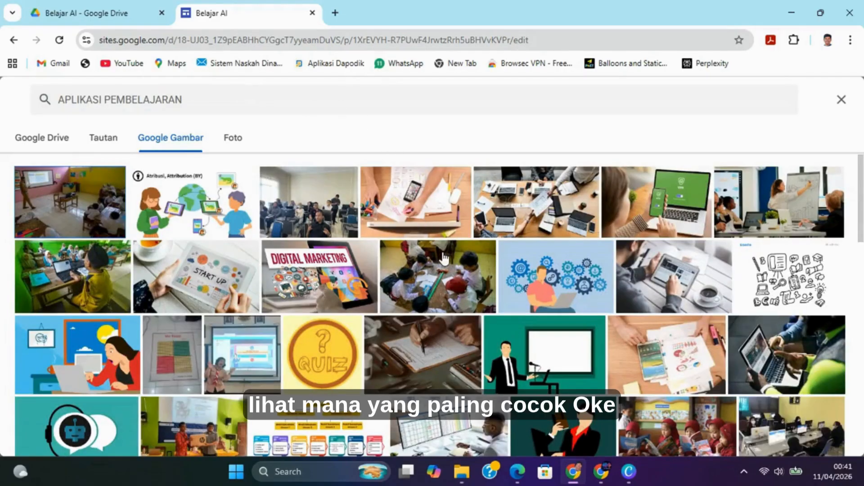
# Insert the picture of a phone and laptop with green VPN screens into the APLIKASI placeholder
pyautogui.scroll(-2, 807, 268)
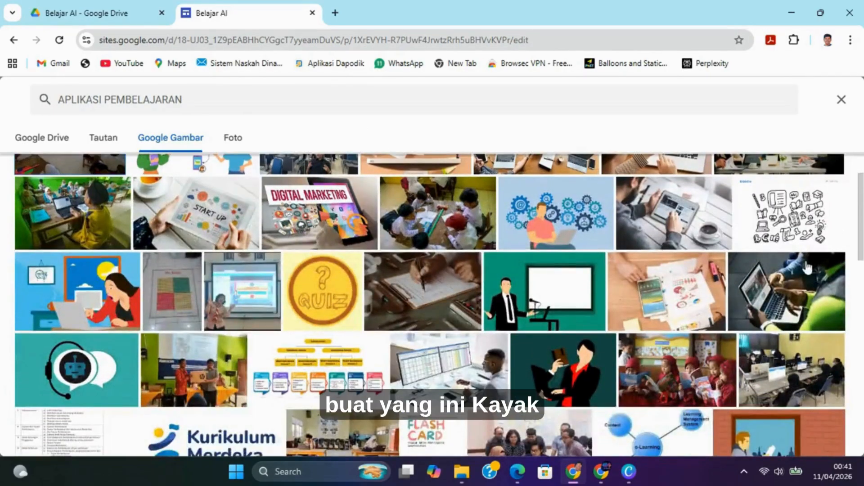
pyautogui.scroll(2, 750, 307)
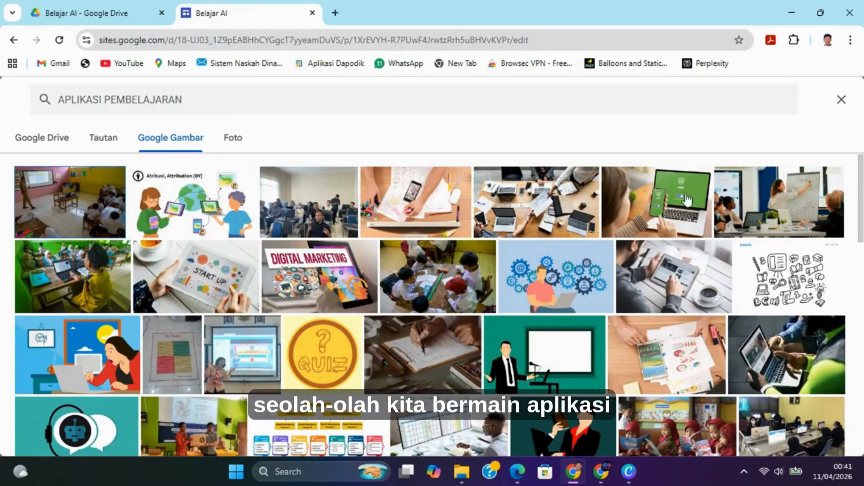
pyautogui.doubleClick(670, 207)
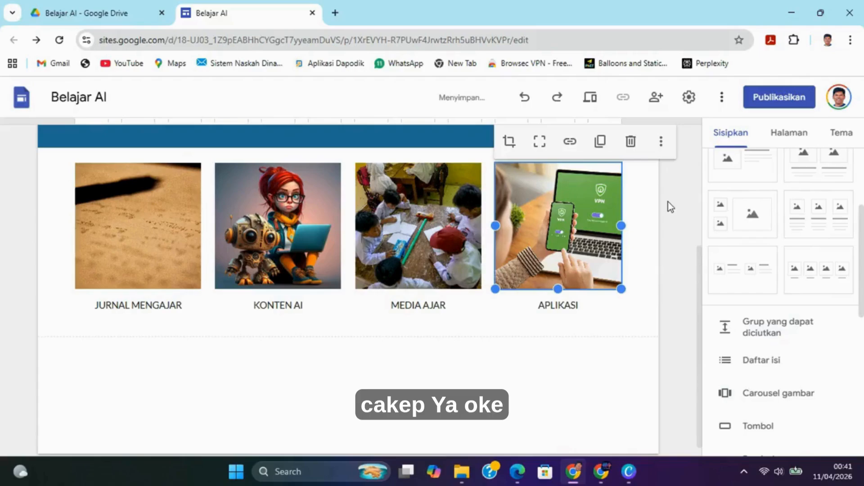
# Reposition the APLIKASI picture within its frame to show the laptop and phone screens fully
pyautogui.doubleClick(562, 201)
pyautogui.moveTo(563, 201); pyautogui.dragTo(538, 202)
pyautogui.press('Return')
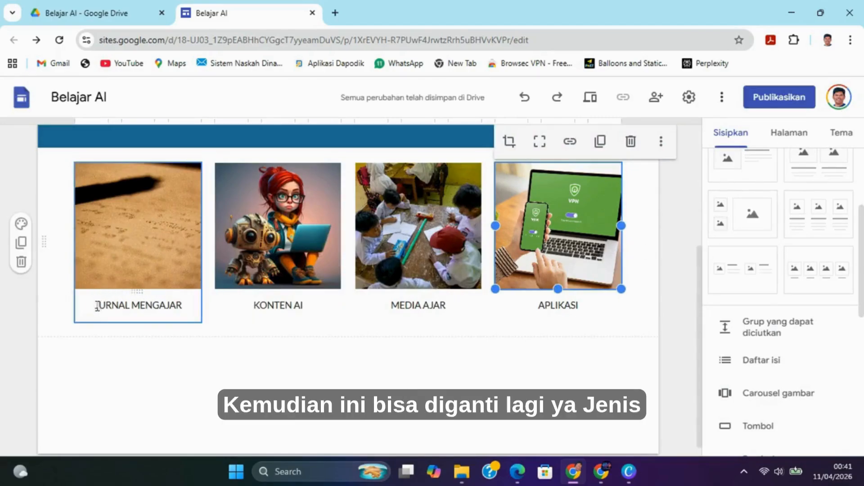
# Change the font of the JURNAL MENGAJAR caption to Georgia
pyautogui.moveTo(95, 305); pyautogui.dragTo(229, 288)
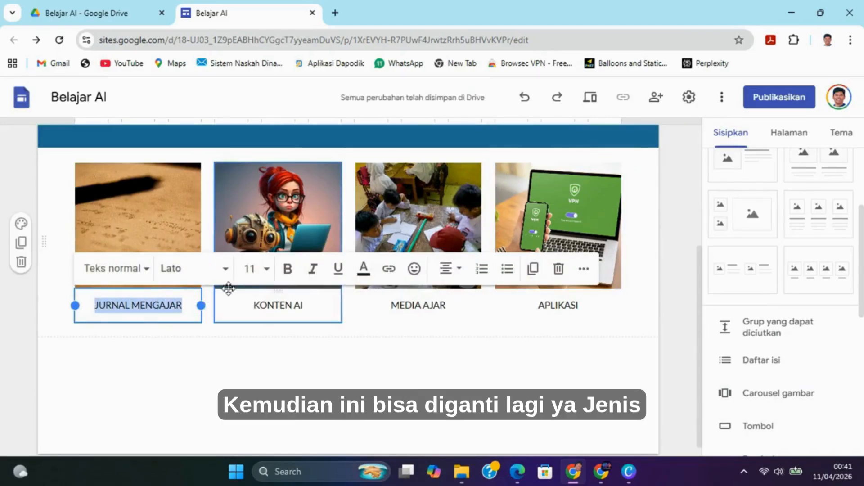
pyautogui.click(194, 270)
pyautogui.scroll(-3, 274, 382)
pyautogui.moveTo(275, 382)
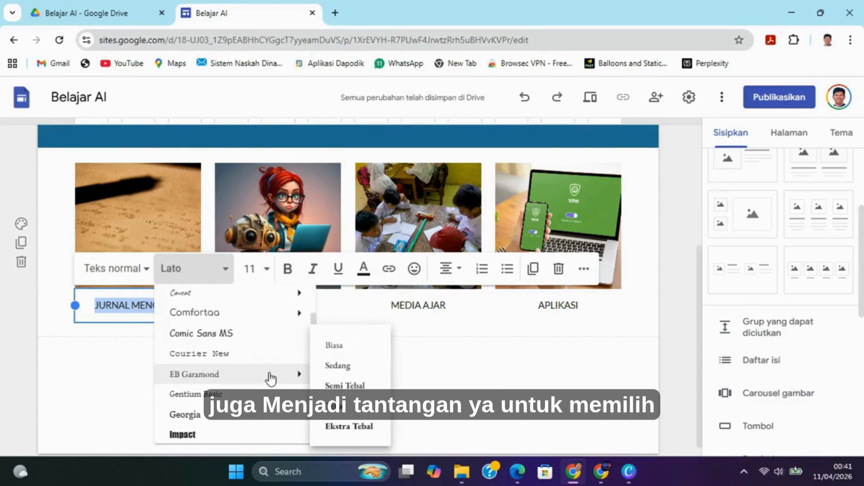
pyautogui.click(233, 421)
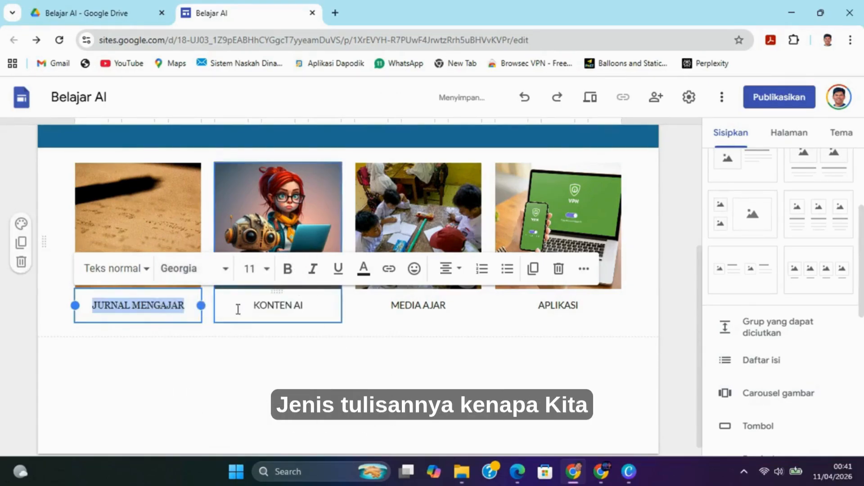
# Change the font of the KONTEN AI caption to Georgia
pyautogui.moveTo(251, 302); pyautogui.dragTo(303, 298)
pyautogui.click(287, 268)
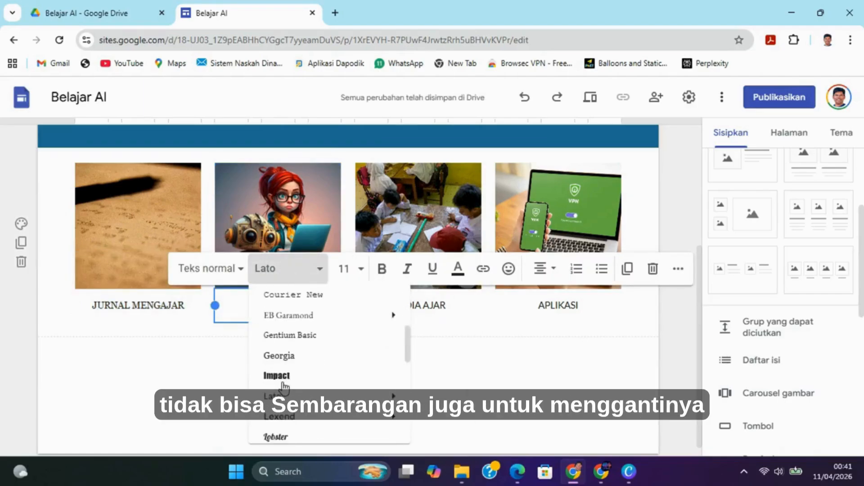
pyautogui.moveTo(286, 384)
pyautogui.click(290, 352)
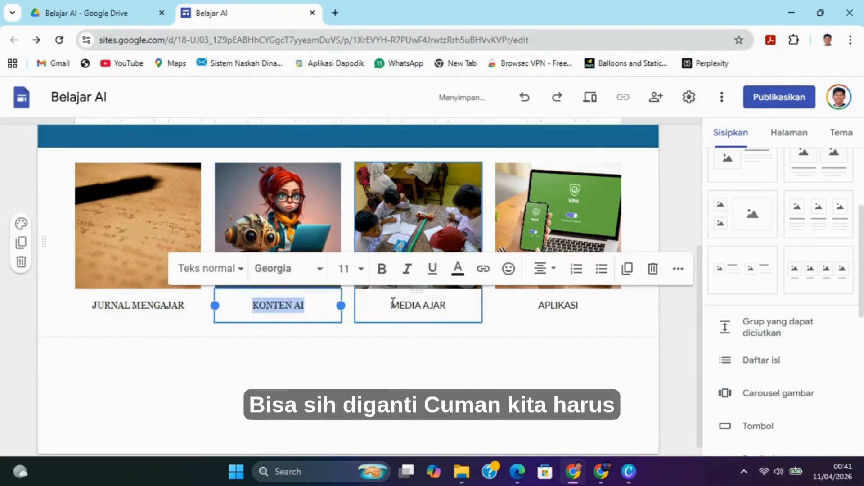
# Change the font of the MEDIA AJAR caption to Georgia
pyautogui.moveTo(390, 305); pyautogui.dragTo(452, 305)
pyautogui.click(283, 276)
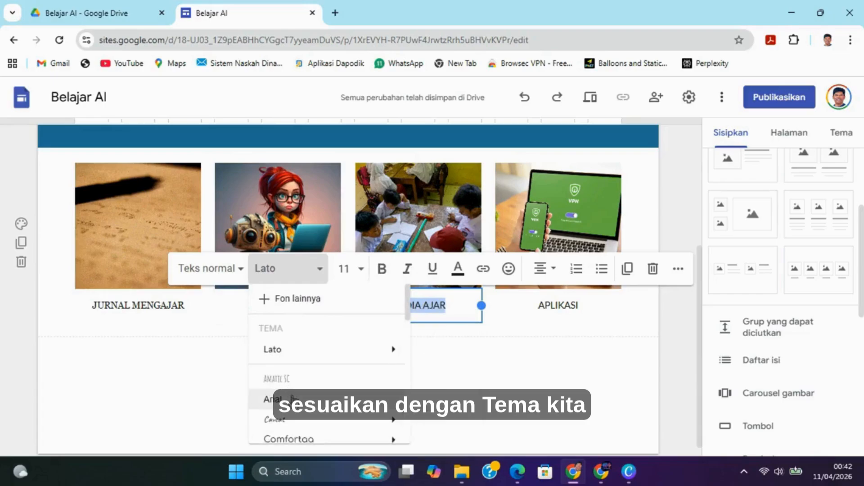
pyautogui.scroll(-5, 297, 355)
pyautogui.click(296, 352)
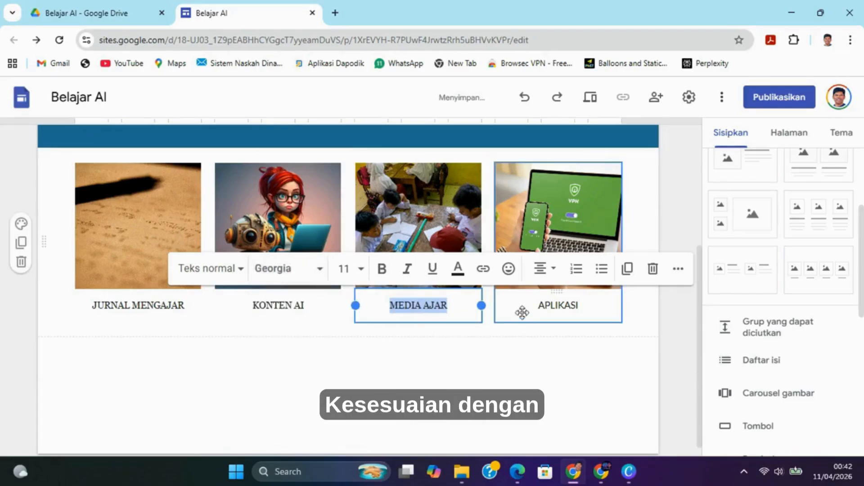
# Change the font of the APLIKASI caption to Georgia and deselect it
pyautogui.doubleClick(565, 306)
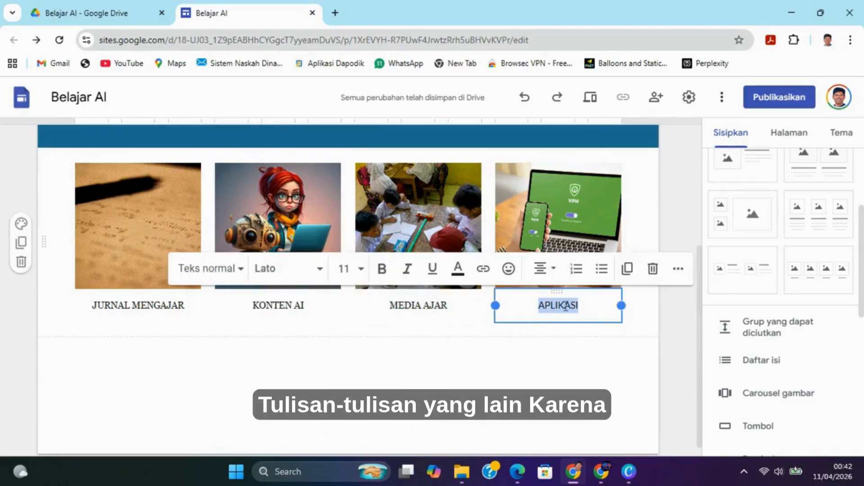
pyautogui.click(291, 276)
pyautogui.scroll(-5, 289, 333)
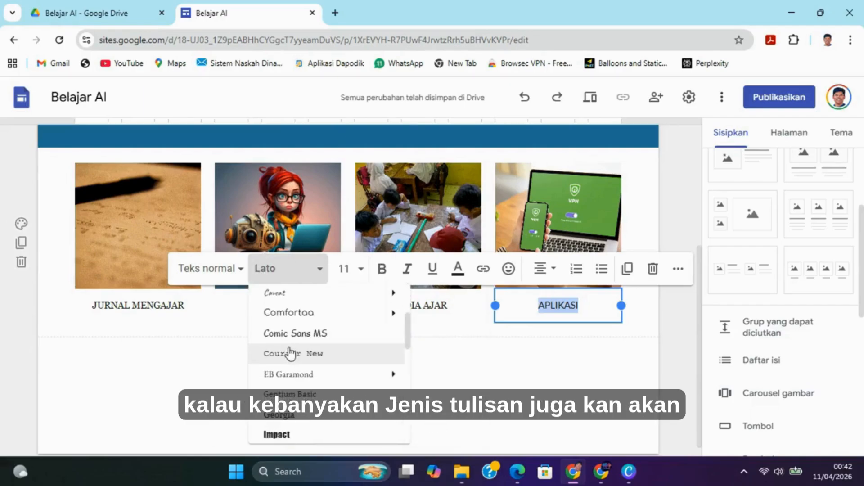
pyautogui.click(292, 414)
pyautogui.click(306, 380)
pyautogui.scroll(4, 306, 381)
pyautogui.scroll(-4, 306, 381)
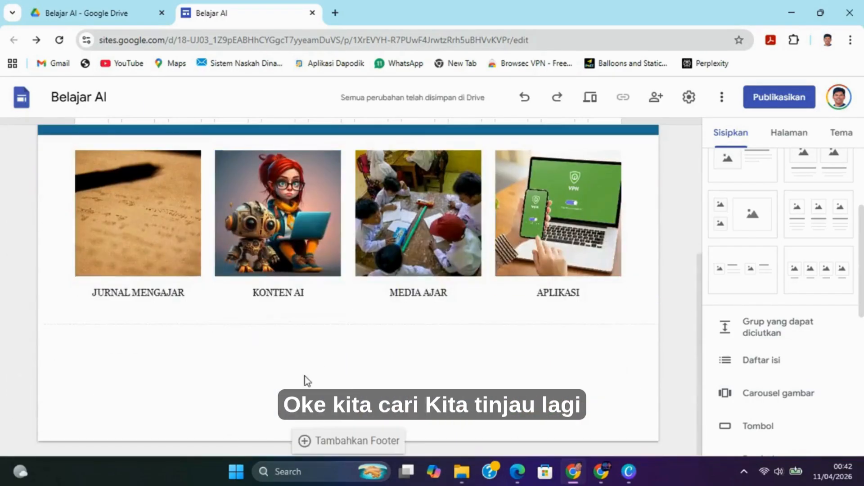
# Preview the site at computer size and look over the title, welcome section and four captioned pictures
pyautogui.click(591, 98)
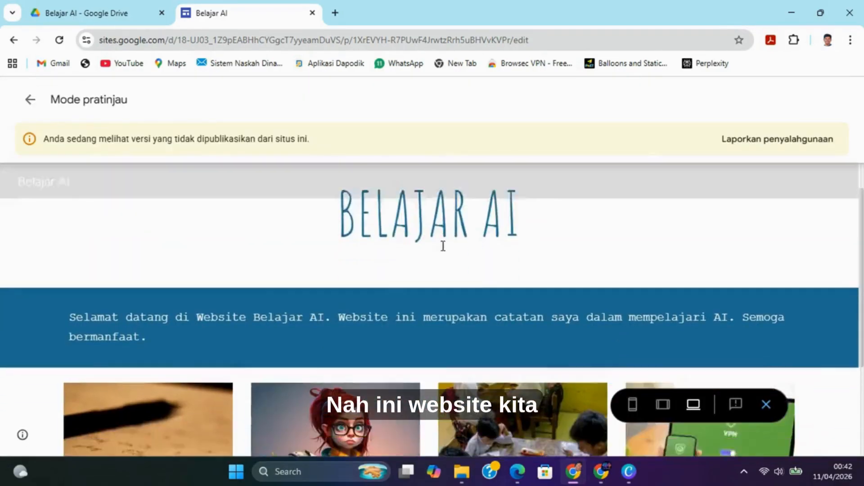
pyautogui.scroll(-3, 442, 245)
pyautogui.scroll(3, 443, 246)
pyautogui.scroll(-3, 443, 247)
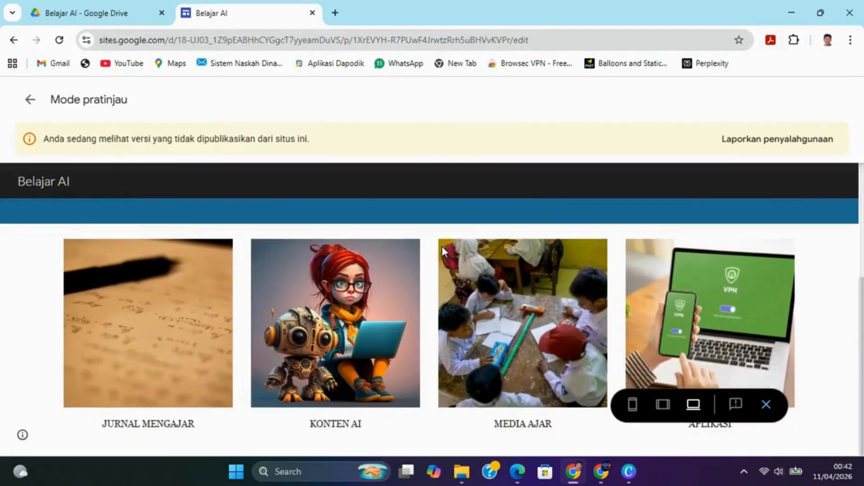
pyautogui.scroll(3, 443, 249)
pyautogui.scroll(-3, 443, 249)
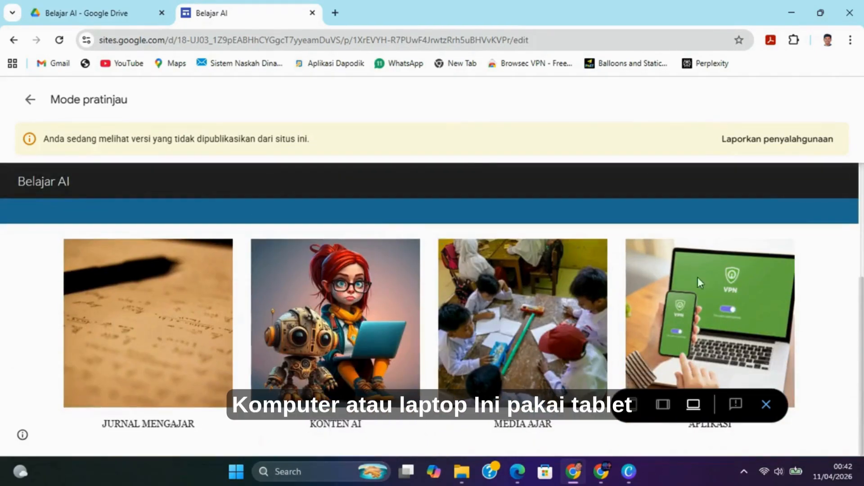
# Check how the previewed page is laid out at tablet size and at phone size
pyautogui.click(662, 405)
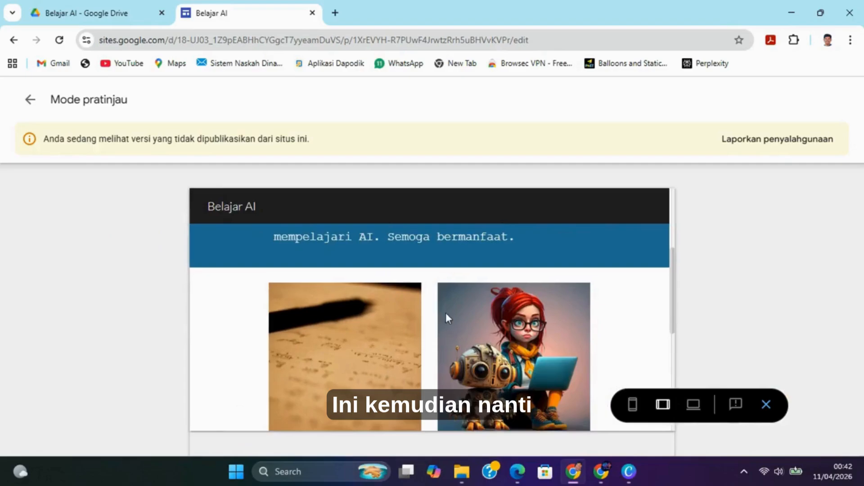
pyautogui.scroll(-3, 466, 327)
pyautogui.click(632, 405)
pyautogui.scroll(5, 516, 318)
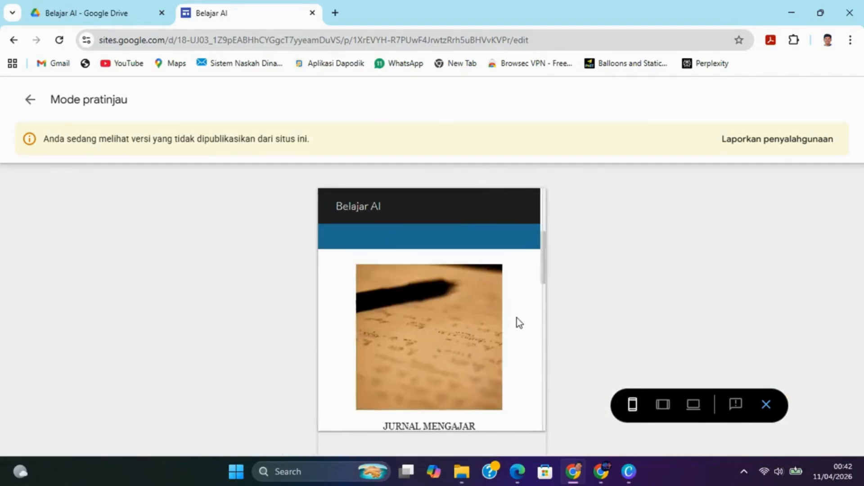
pyautogui.scroll(-5, 516, 318)
pyautogui.scroll(-8, 517, 318)
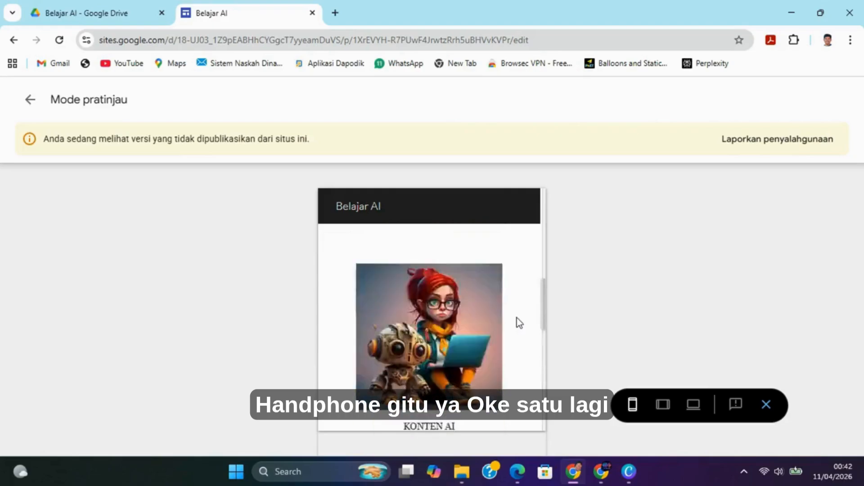
# Leave the site preview and add a footer to the end of the page
pyautogui.click(766, 405)
pyautogui.scroll(-5, 282, 237)
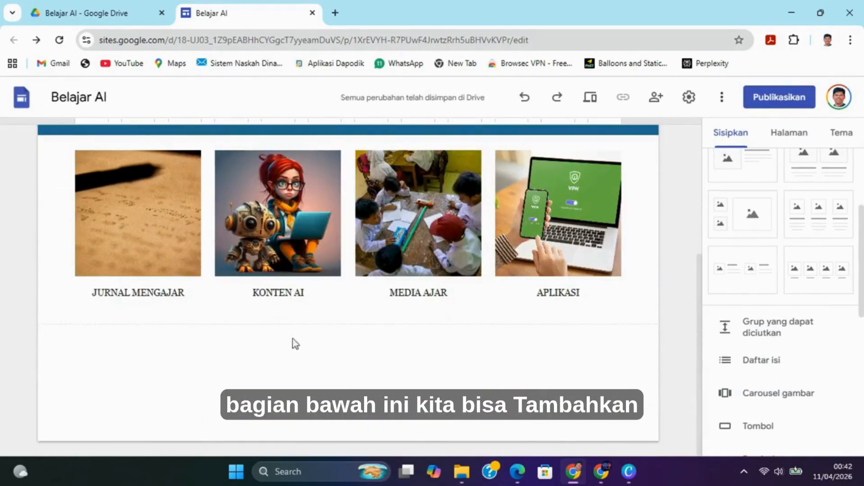
pyautogui.moveTo(339, 424)
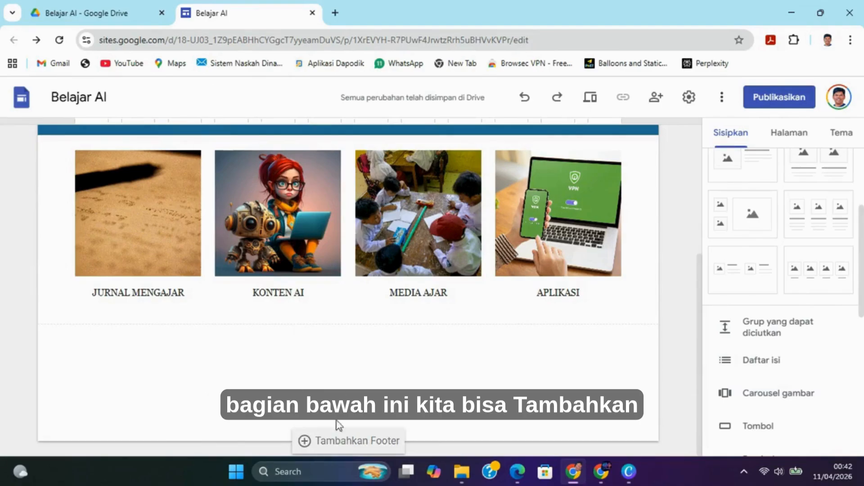
pyautogui.click(365, 442)
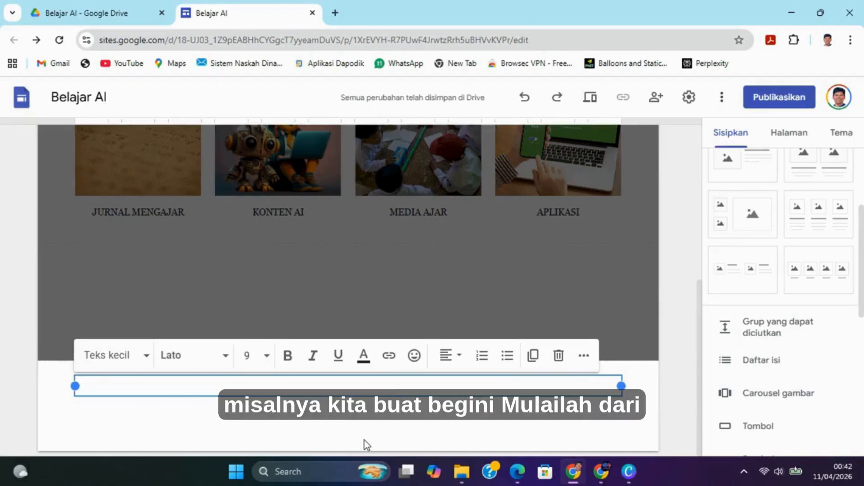
# Enter the footer text "Mulailah dari langkah kecil untuk mencapai garis finish"
pyautogui.write('Mulailah')
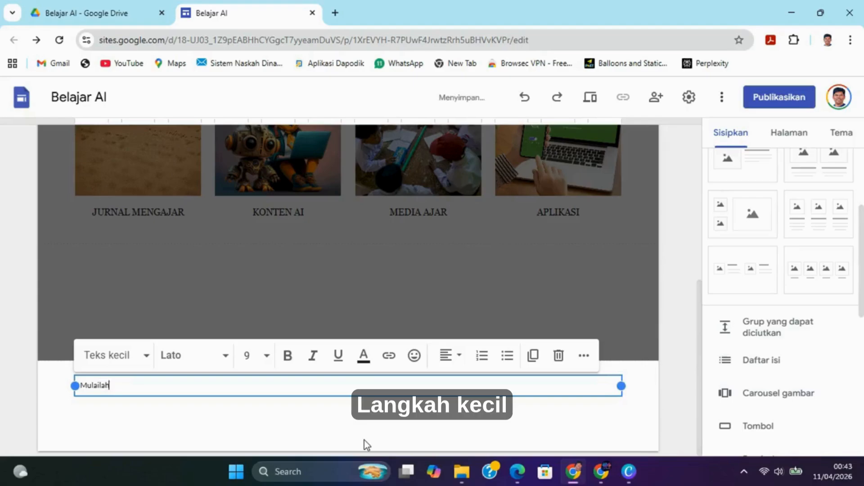
pyautogui.write(' dari langkah kec')
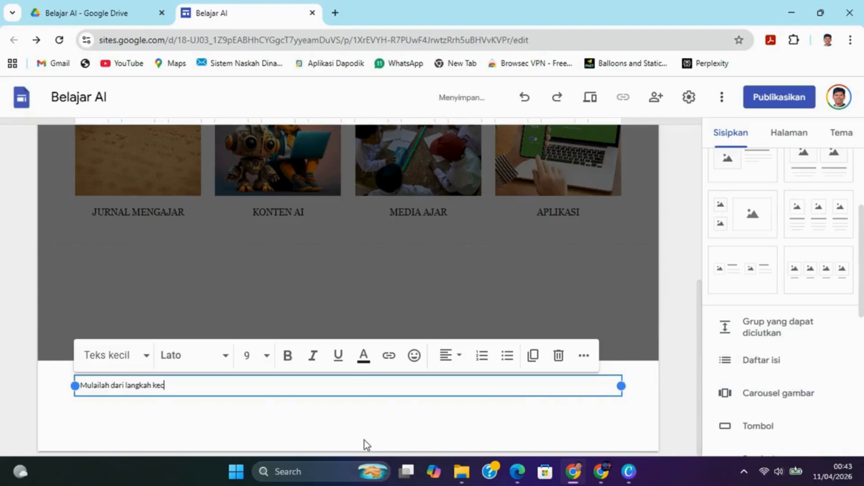
pyautogui.write('il untuk mencapai ')
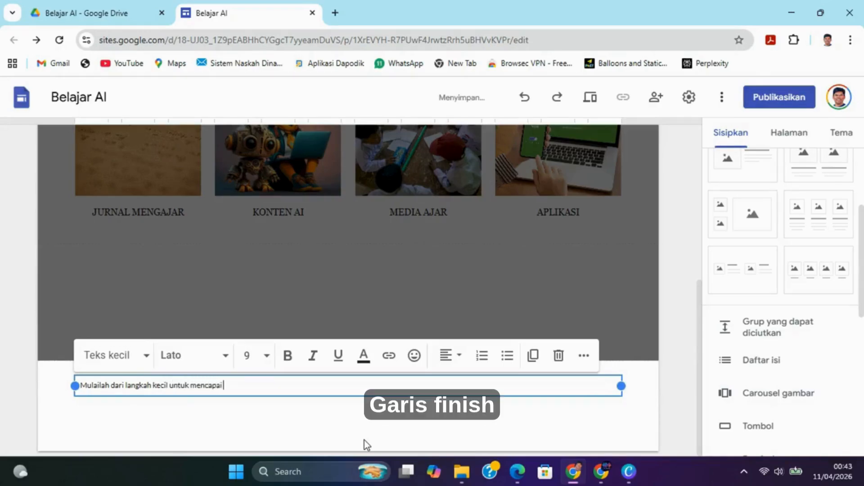
pyautogui.write('garis')
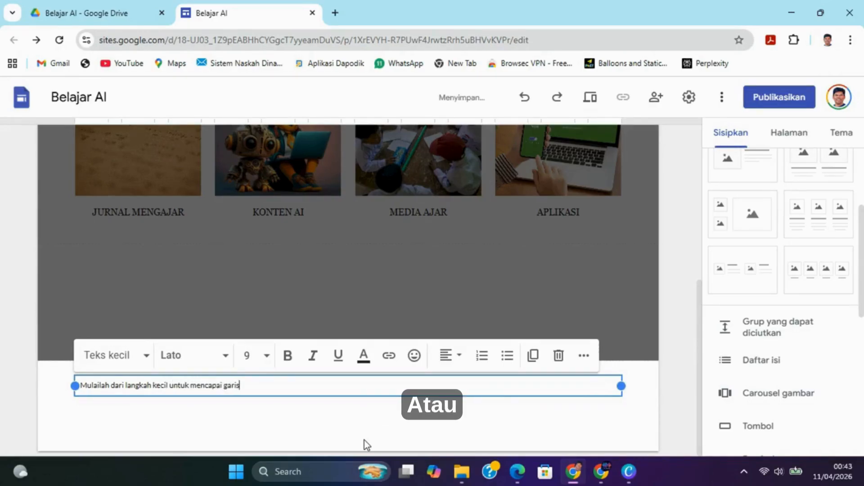
pyautogui.write('finish')
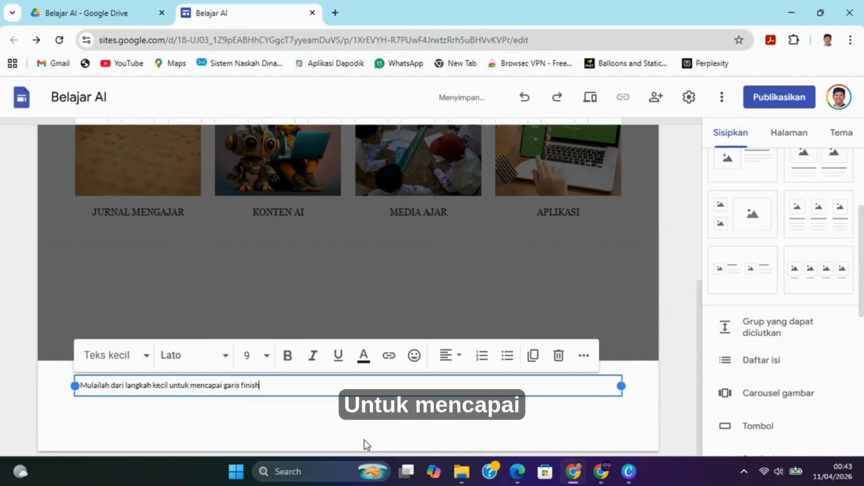
# Replace the words "garis finish" in the footer text with "tujuan."
pyautogui.press('BackSpace')
pyautogui.press('BackSpace')
pyautogui.press('BackSpace')
pyautogui.press('BackSpace')
pyautogui.press('BackSpace')
pyautogui.press('BackSpace')
pyautogui.press('BackSpace')
pyautogui.press('BackSpace')
pyautogui.press('BackSpace')
pyautogui.press('BackSpace')
pyautogui.write('tujuan')
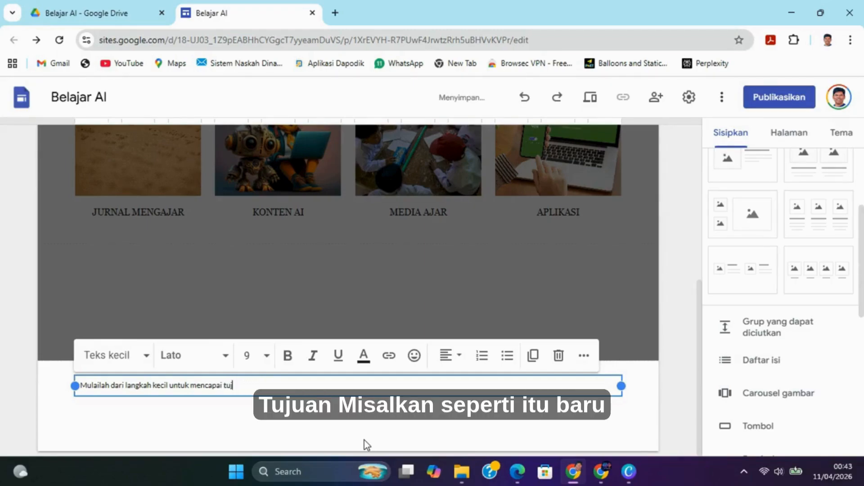
# Center the footer text and deselect its text box
pyautogui.click(449, 359)
pyautogui.click(451, 426)
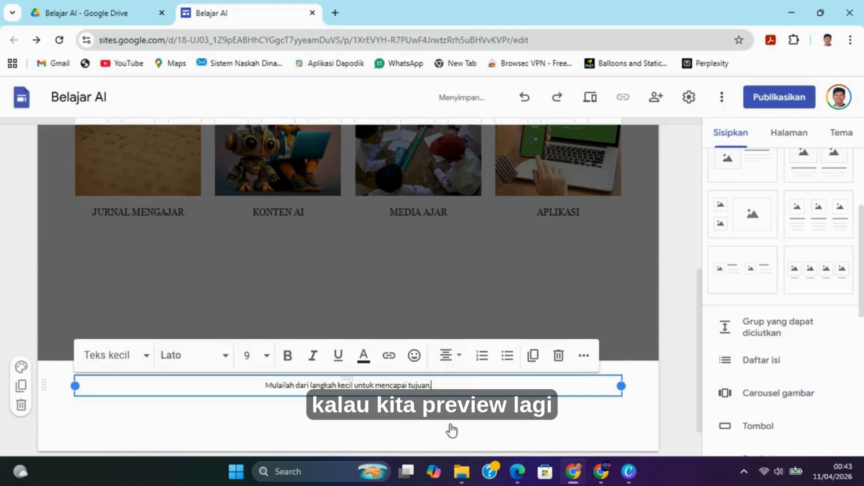
pyautogui.click(393, 427)
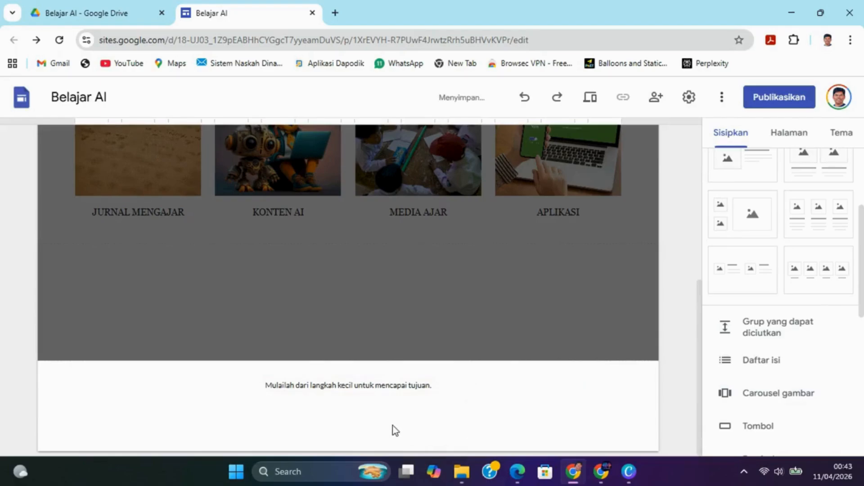
# Preview the page with its new footer at phone and computer size, and return to the editor
pyautogui.click(590, 97)
pyautogui.scroll(-10, 462, 221)
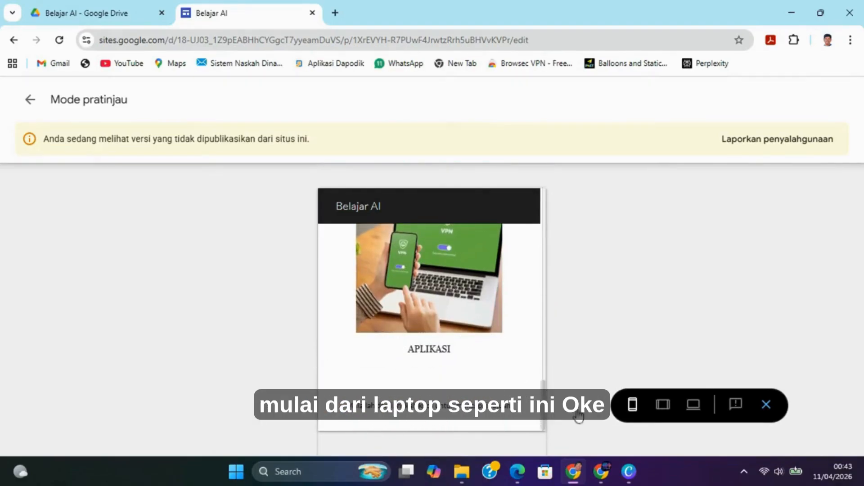
pyautogui.click(698, 411)
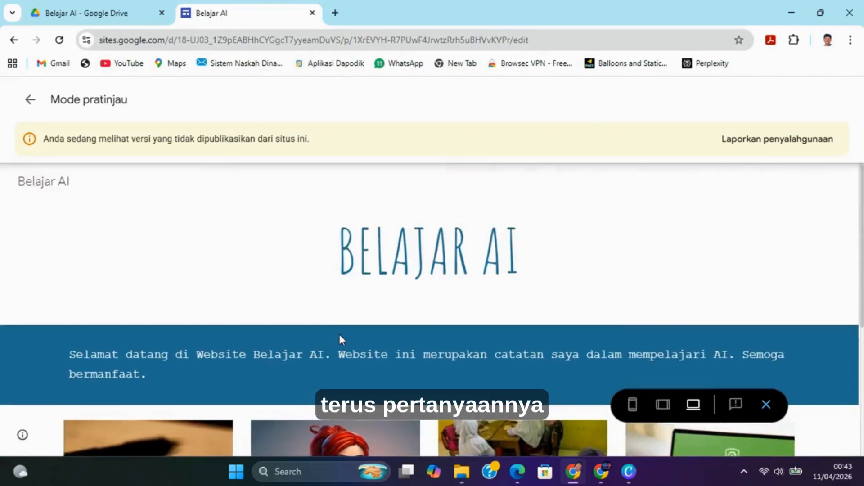
pyautogui.scroll(5, 338, 338)
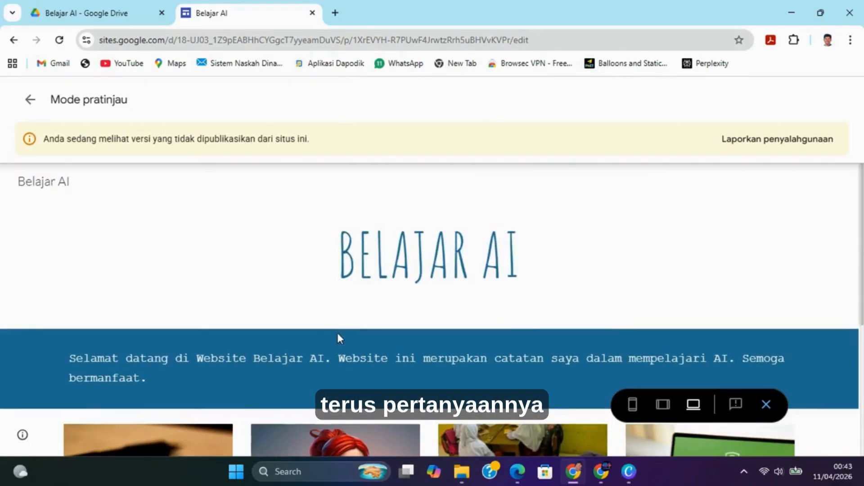
pyautogui.click(30, 99)
# Check the options for replacing the JURNAL MENGAJAR picture and leave them without choosing one
pyautogui.scroll(-3, 171, 349)
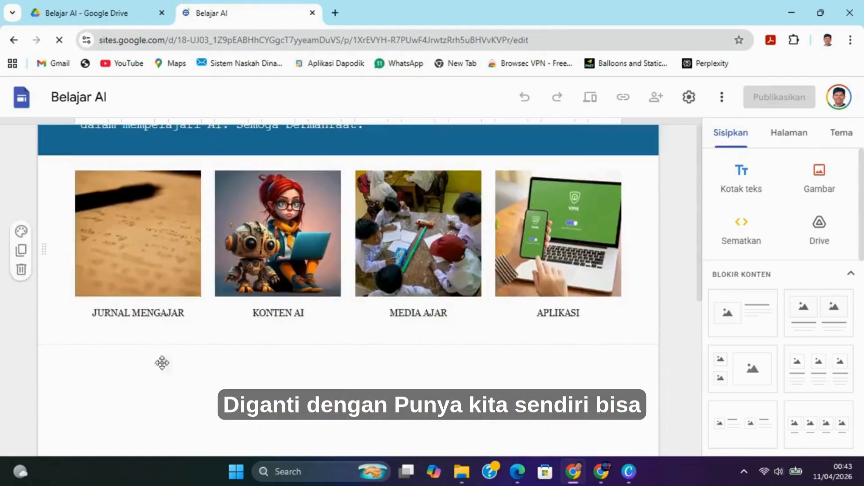
pyautogui.click(151, 245)
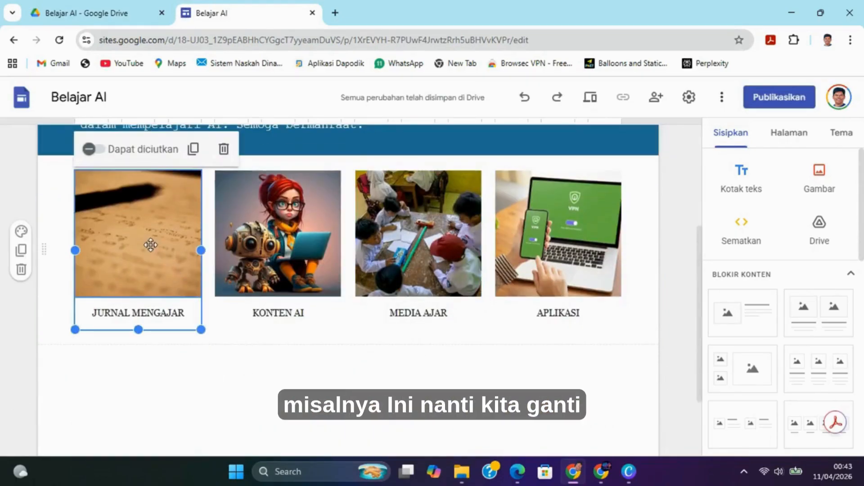
pyautogui.click(152, 223)
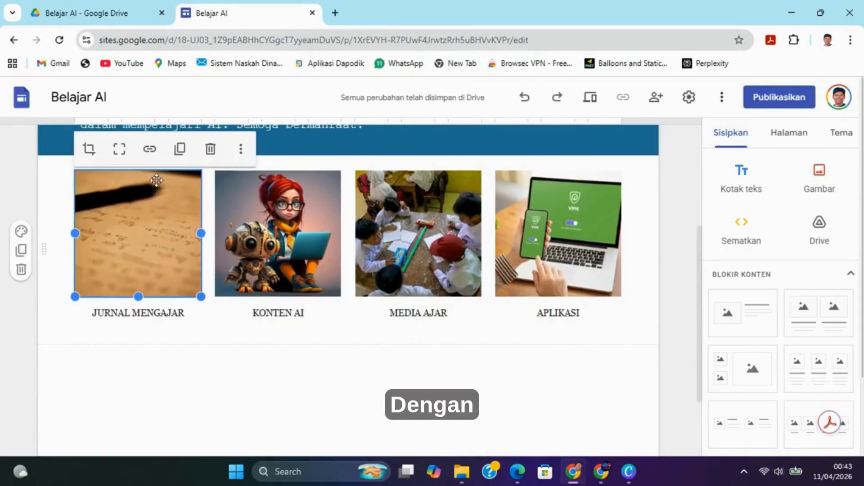
pyautogui.click(240, 149)
pyautogui.moveTo(286, 198)
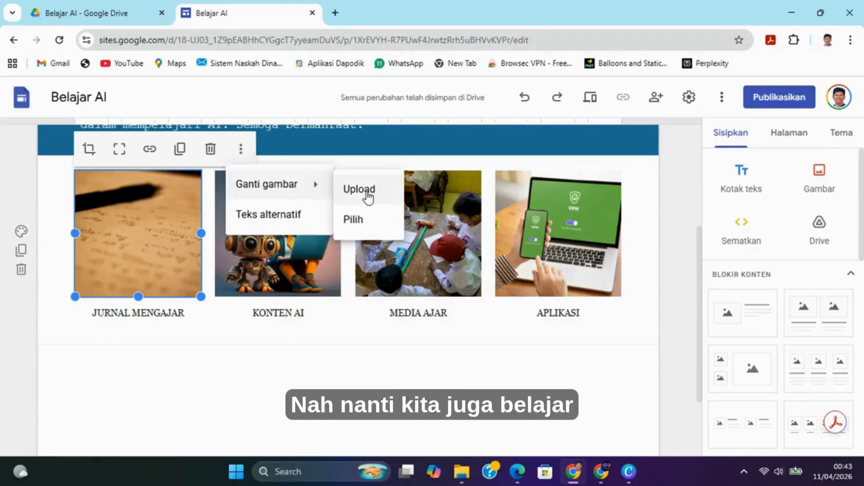
pyautogui.click(282, 378)
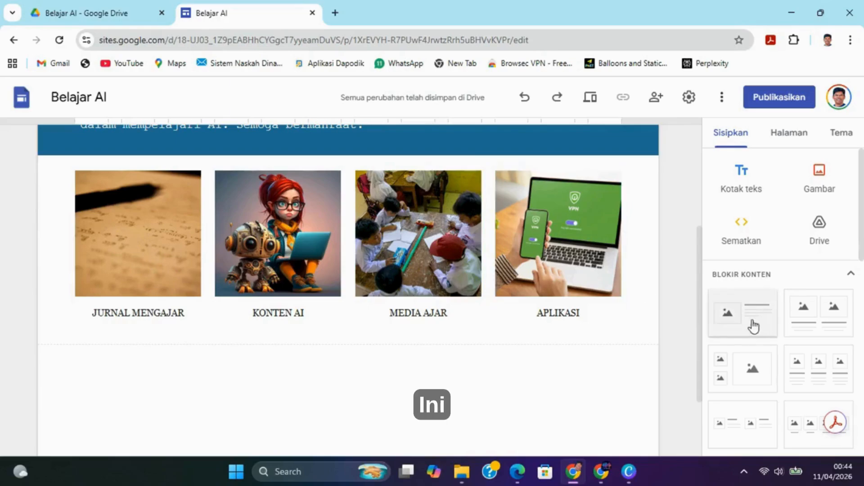
# Look through the elements that can be inserted, from the content blocks down to Spreadsheet, Formulir and Diagram
pyautogui.scroll(-10, 774, 306)
pyautogui.scroll(10, 760, 288)
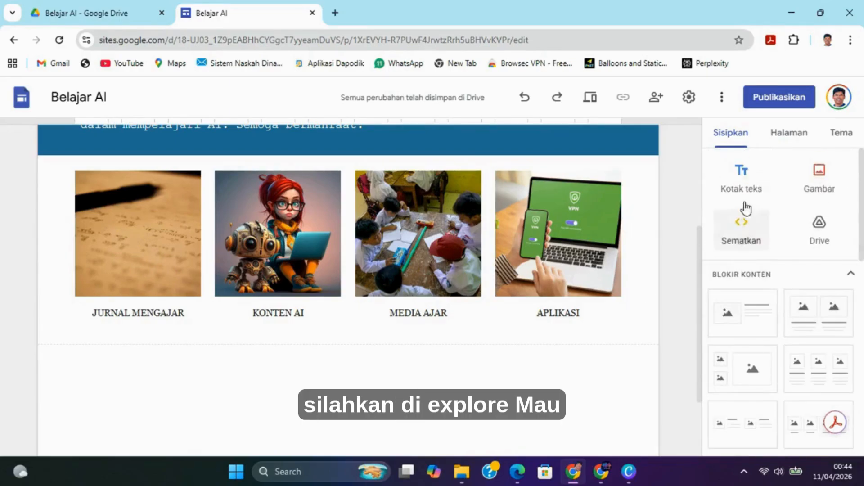
pyautogui.scroll(-11, 787, 285)
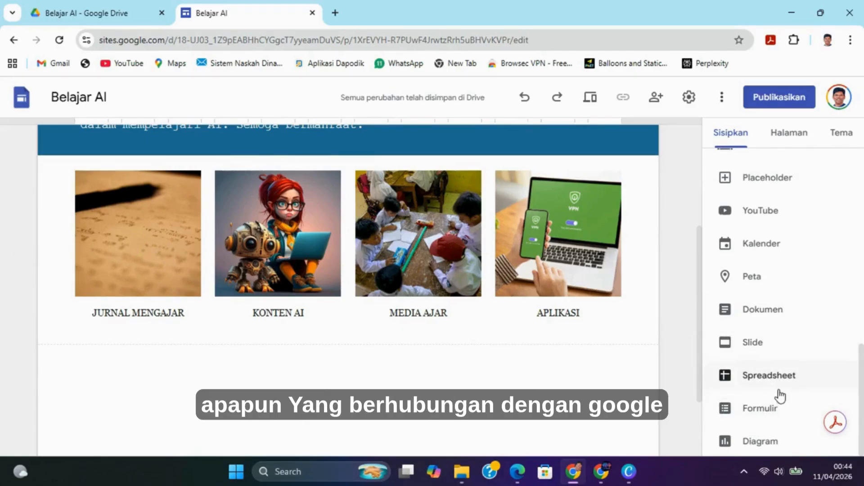
pyautogui.scroll(10, 780, 396)
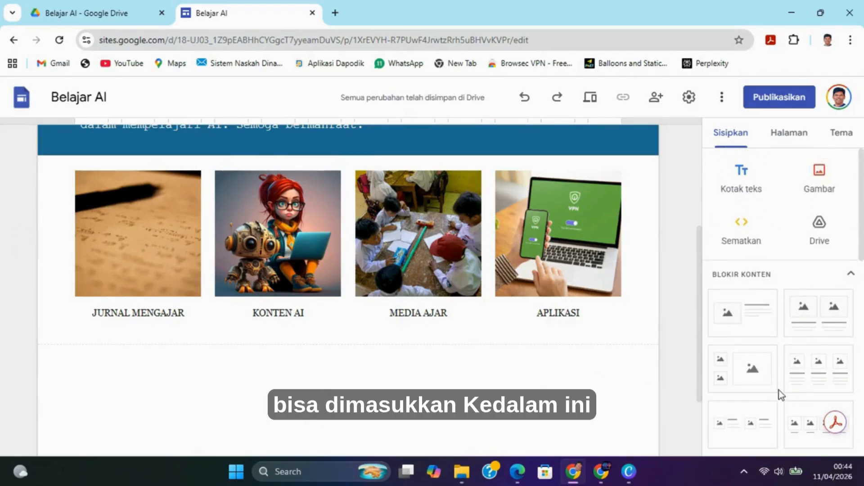
# Look over the whole page from the title header to the footer, with attention to the JURNAL MENGAJAR item
pyautogui.scroll(5, 419, 386)
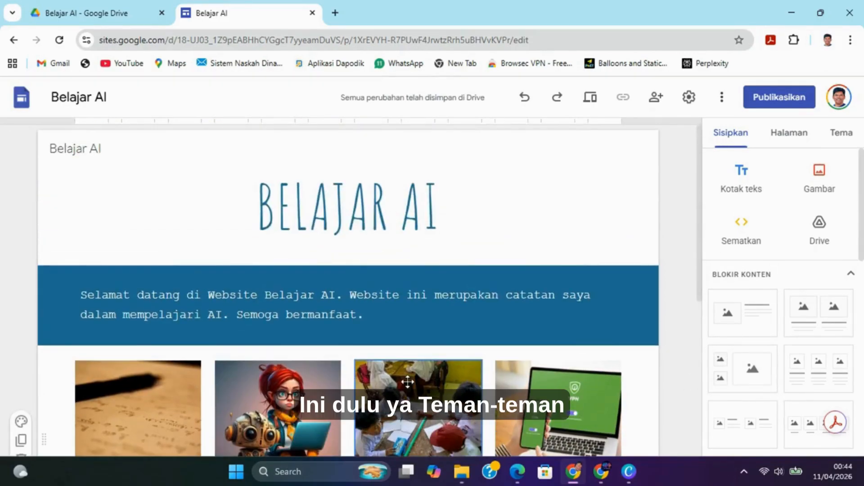
pyautogui.scroll(-5, 337, 275)
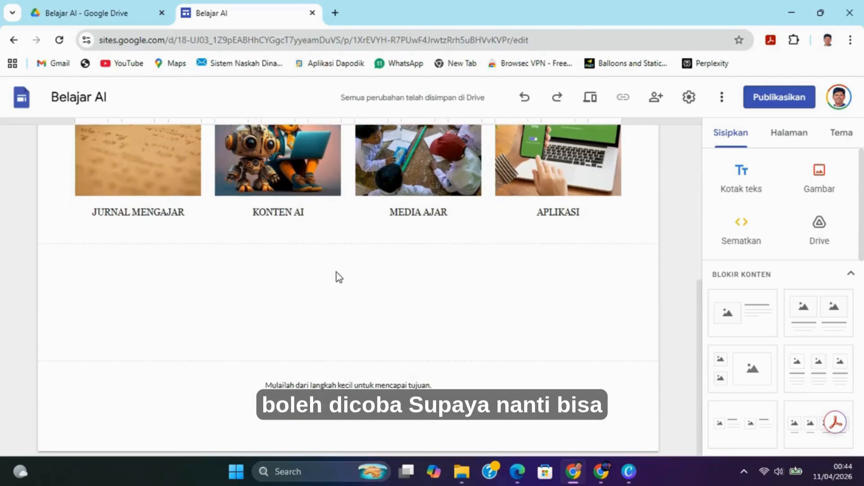
pyautogui.scroll(3, 399, 288)
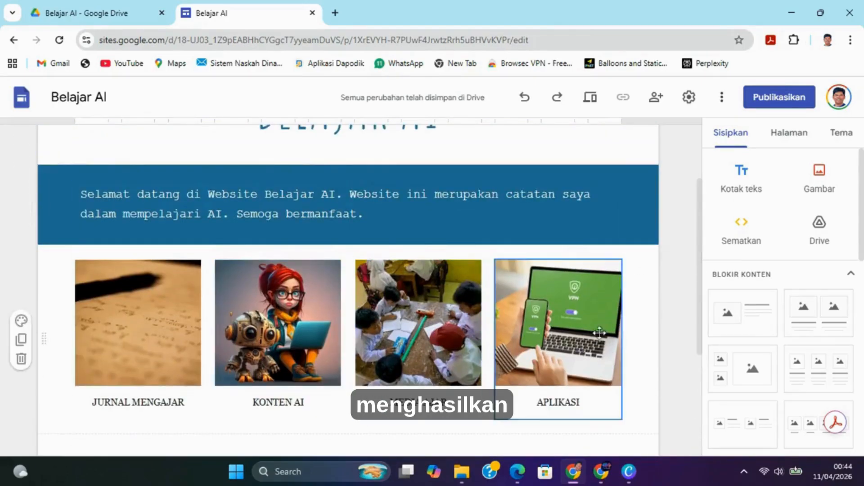
pyautogui.scroll(-4, 262, 357)
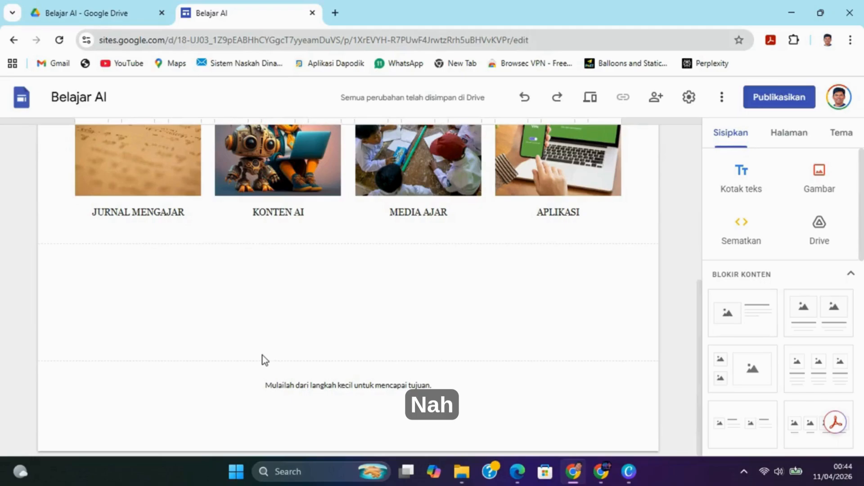
pyautogui.scroll(1, 264, 359)
pyautogui.scroll(5, 262, 358)
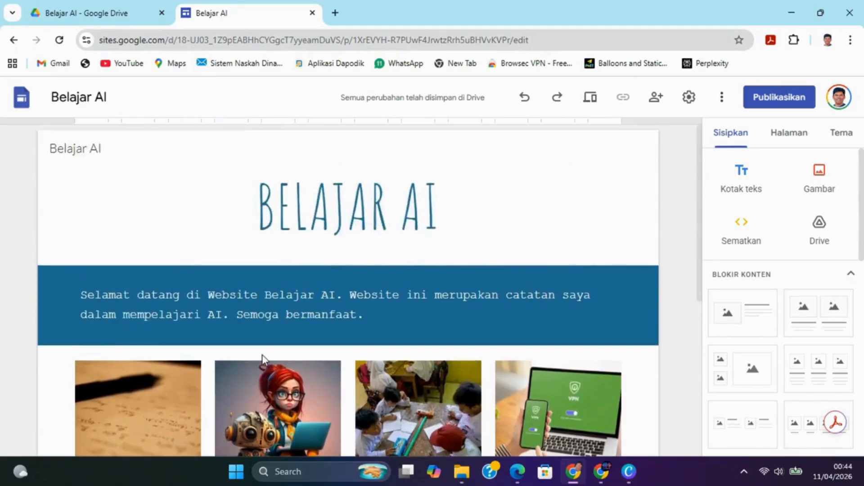
pyautogui.scroll(-4, 276, 360)
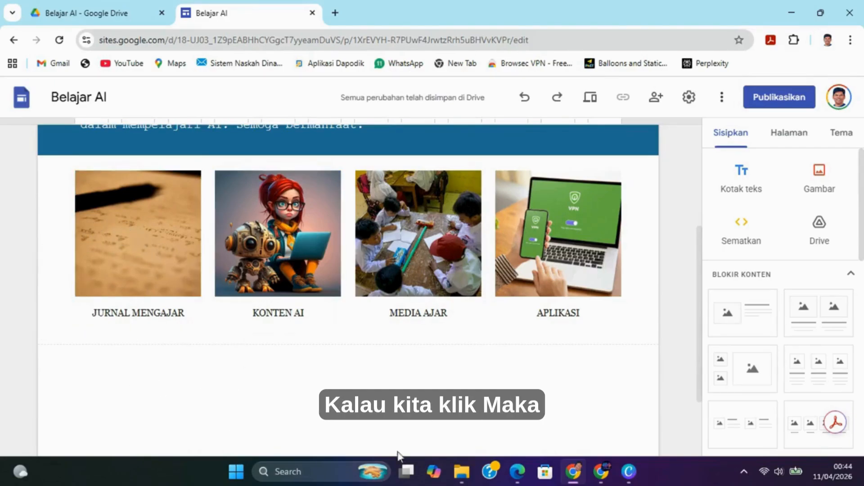
pyautogui.click(130, 256)
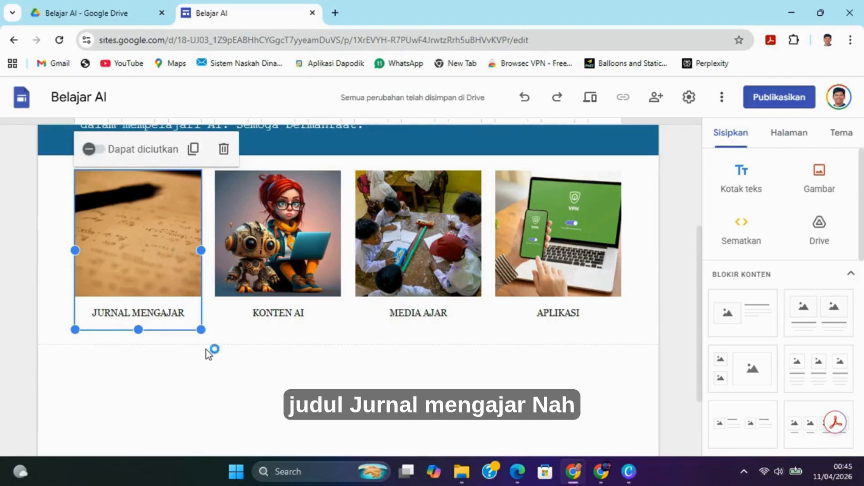
pyautogui.scroll(4, 208, 354)
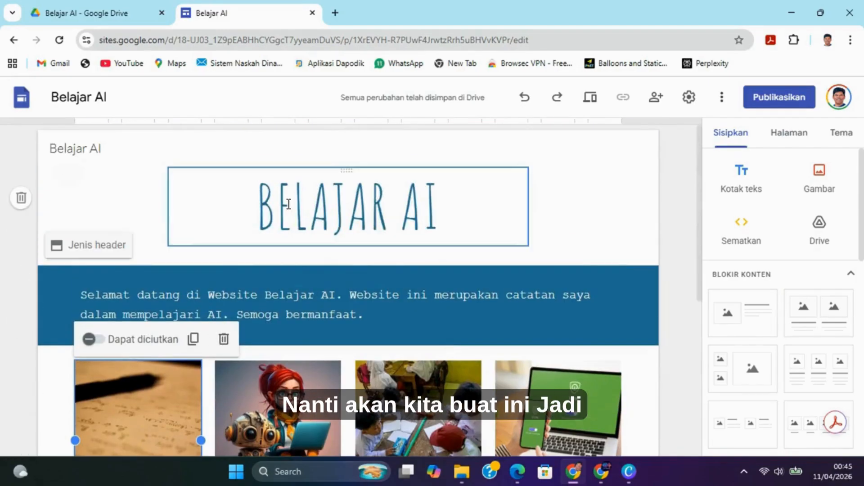
pyautogui.scroll(-6, 250, 333)
pyautogui.scroll(5, 250, 333)
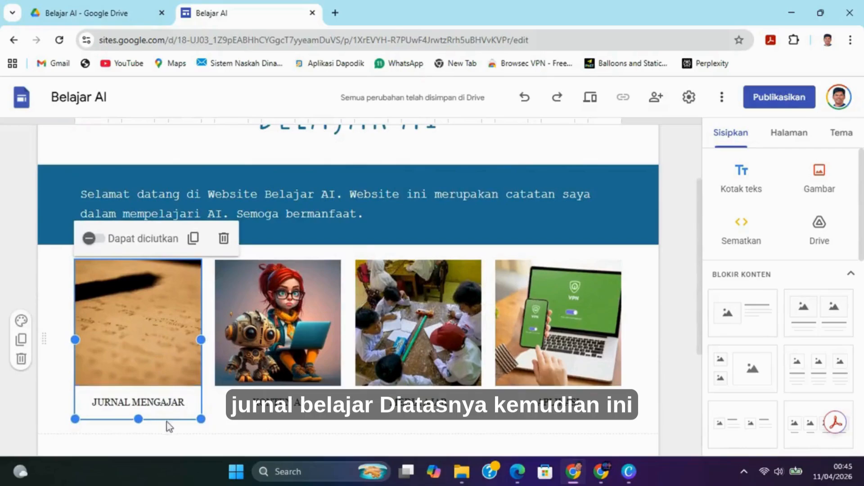
pyautogui.scroll(-4, 320, 349)
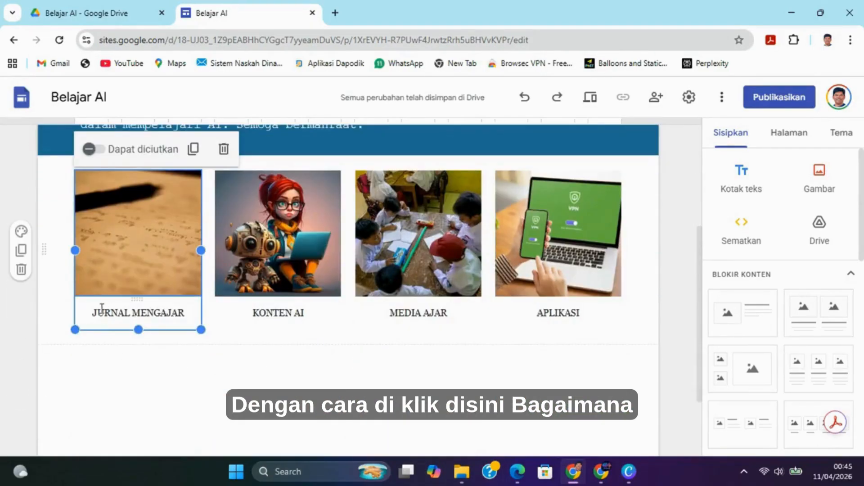